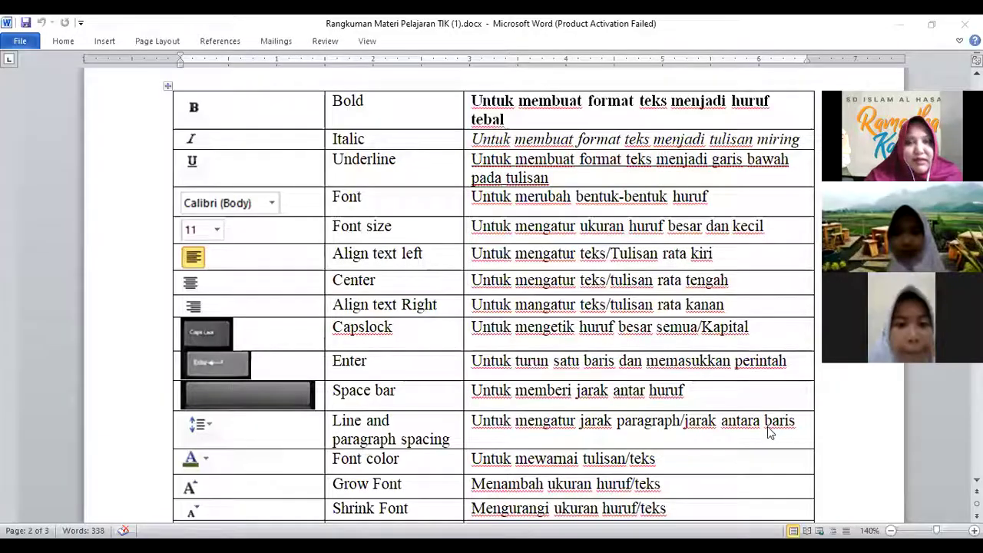
- Scroll the shared Word document up to show the icon-function table
{"action": "scroll", "coordinate": [766, 426], "scroll_direction": "up", "scroll_amount": 1}
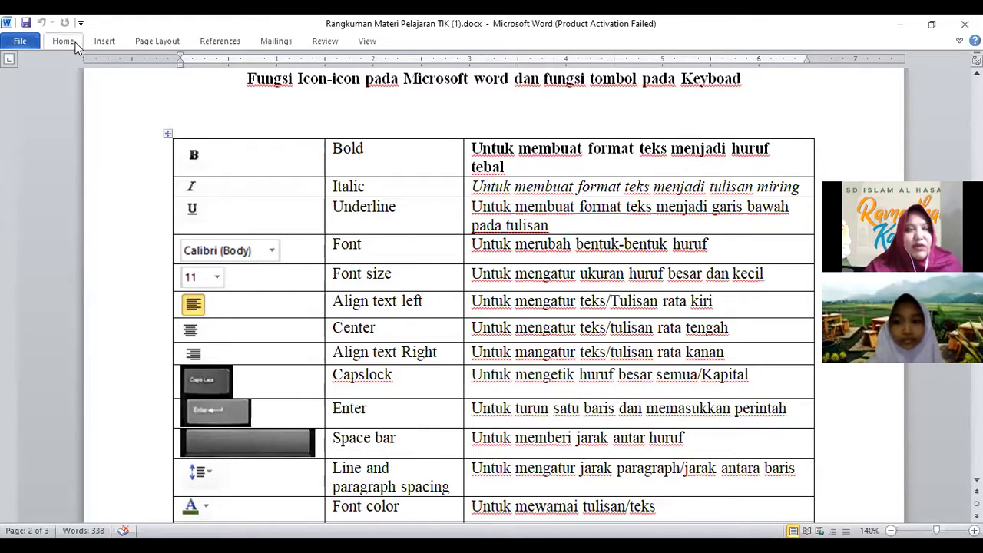
{"action": "left_click", "coordinate": [225, 155]}
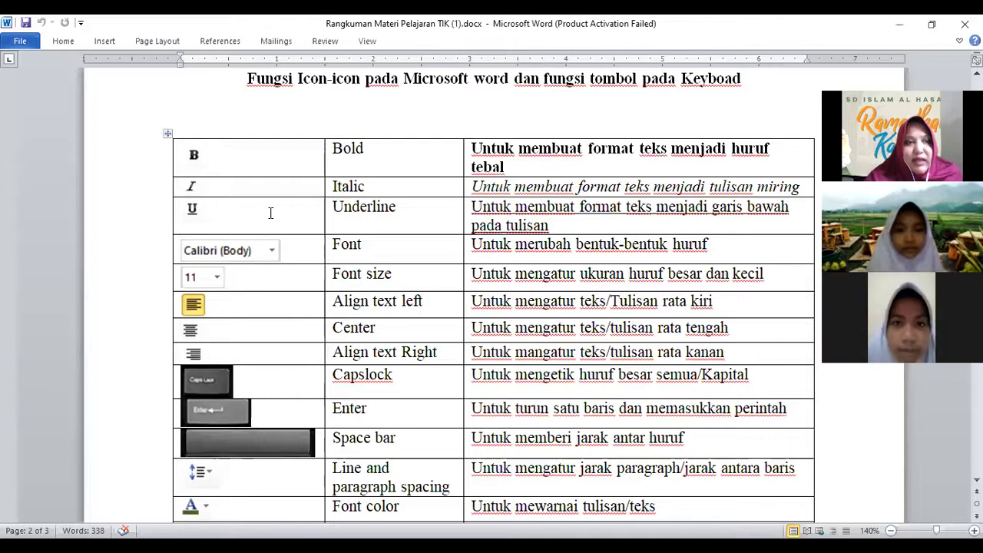
{"action": "left_click", "coordinate": [61, 42]}
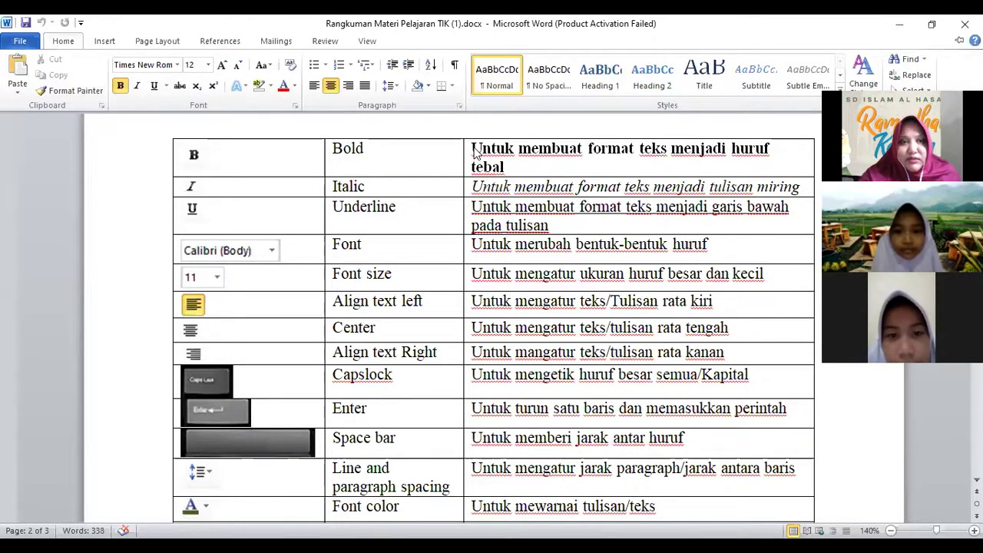
{"action": "key", "text": "ctrl+F1"}
{"action": "left_click_drag", "start_coordinate": [474, 147], "coordinate": [525, 166]}
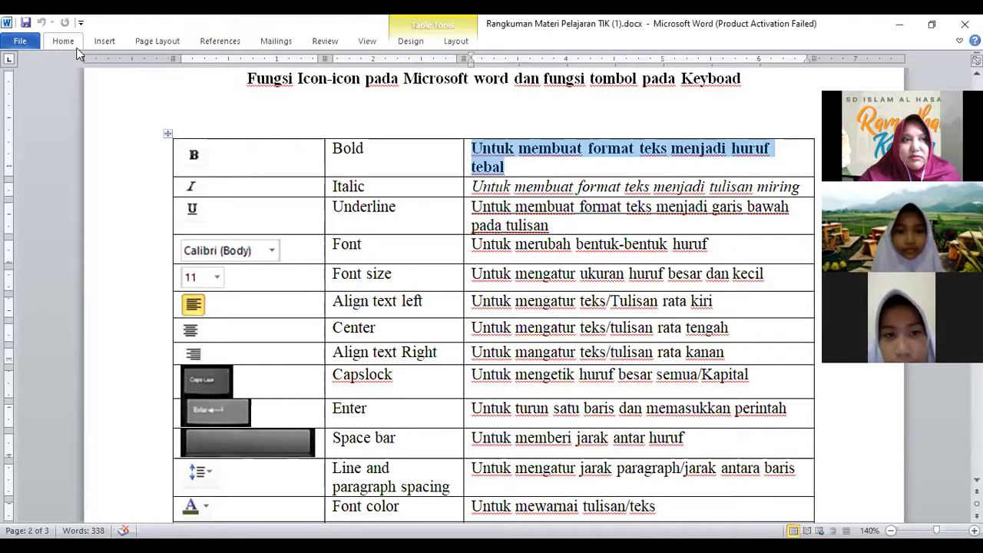
{"action": "left_click", "coordinate": [64, 43]}
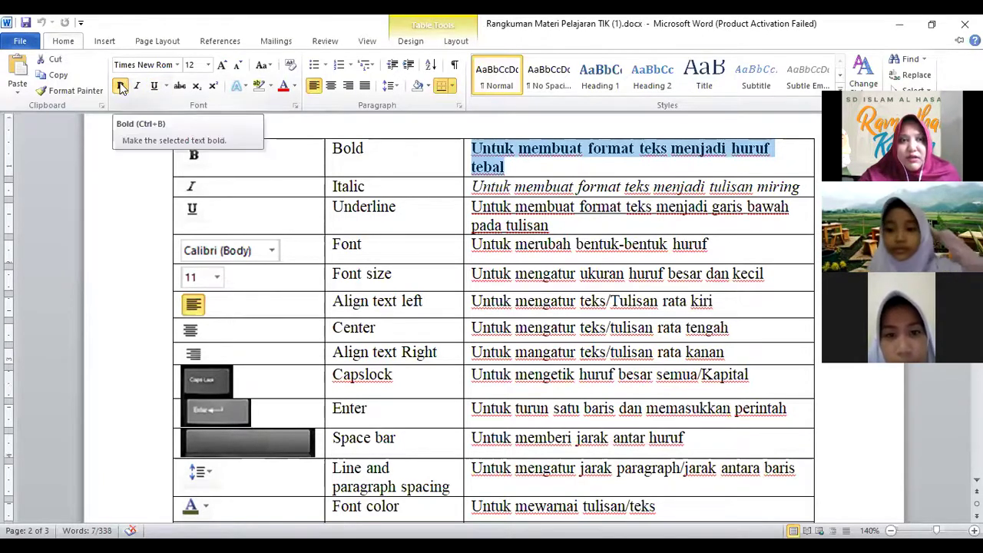
{"action": "left_click", "coordinate": [120, 86]}
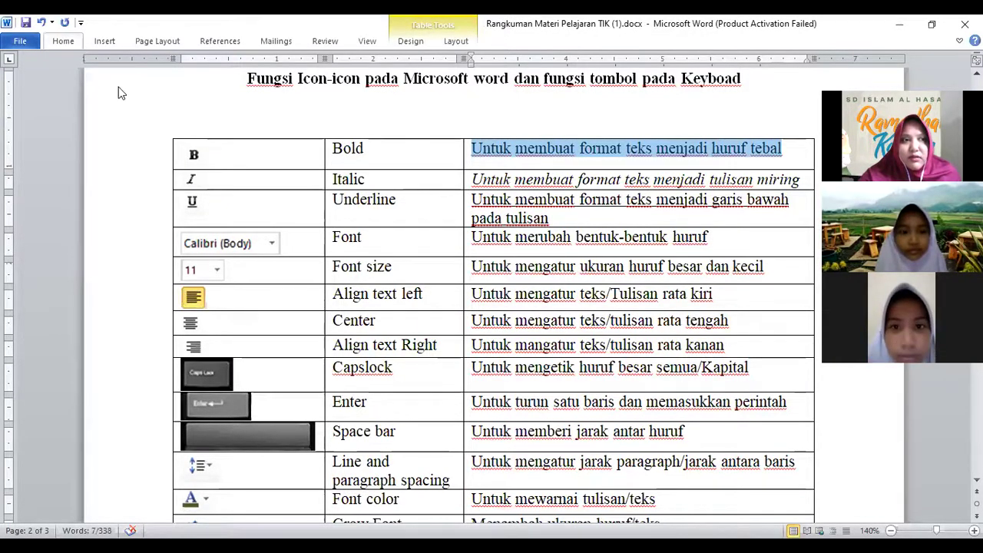
{"action": "left_click", "coordinate": [63, 41]}
{"action": "left_click", "coordinate": [120, 90]}
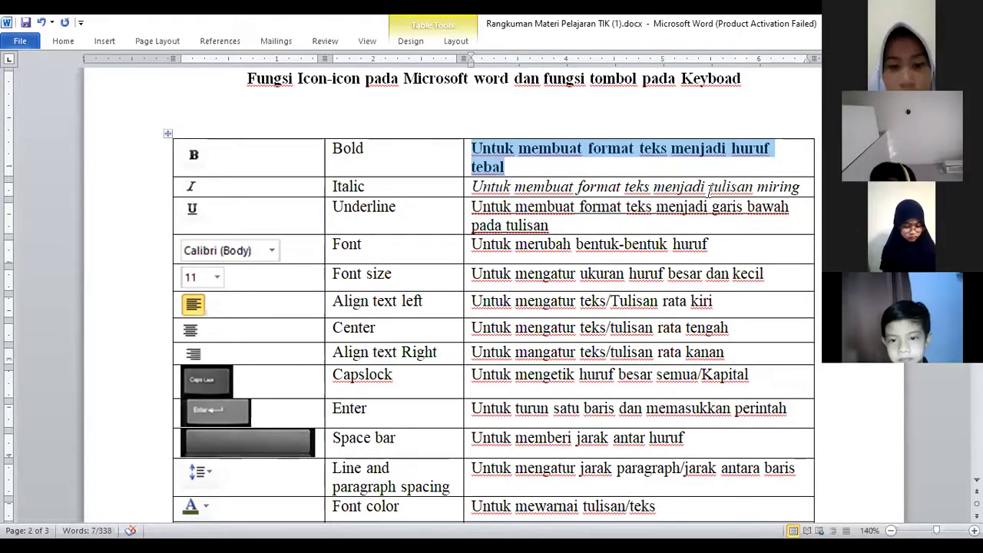
{"action": "left_click_drag", "start_coordinate": [811, 187], "coordinate": [470, 187]}
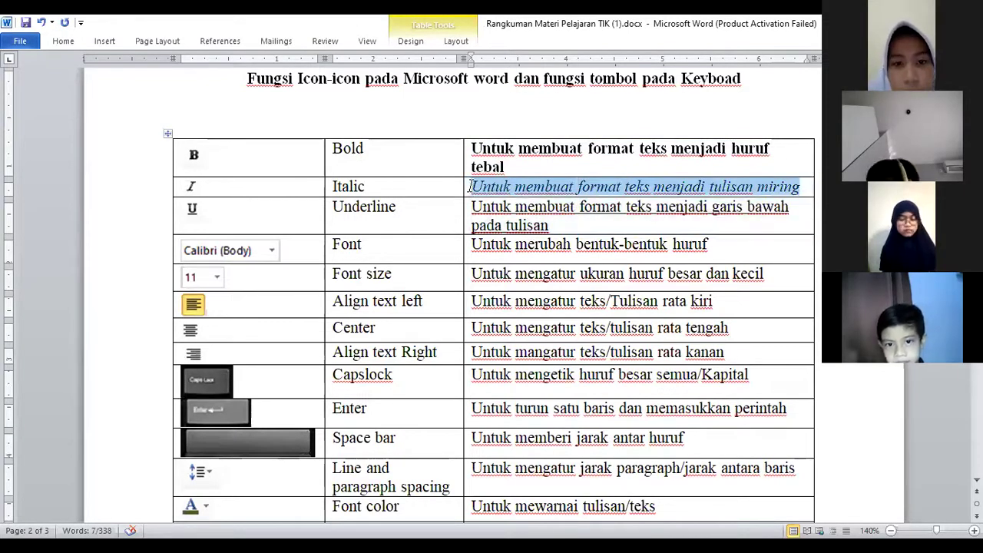
{"action": "left_click", "coordinate": [71, 43]}
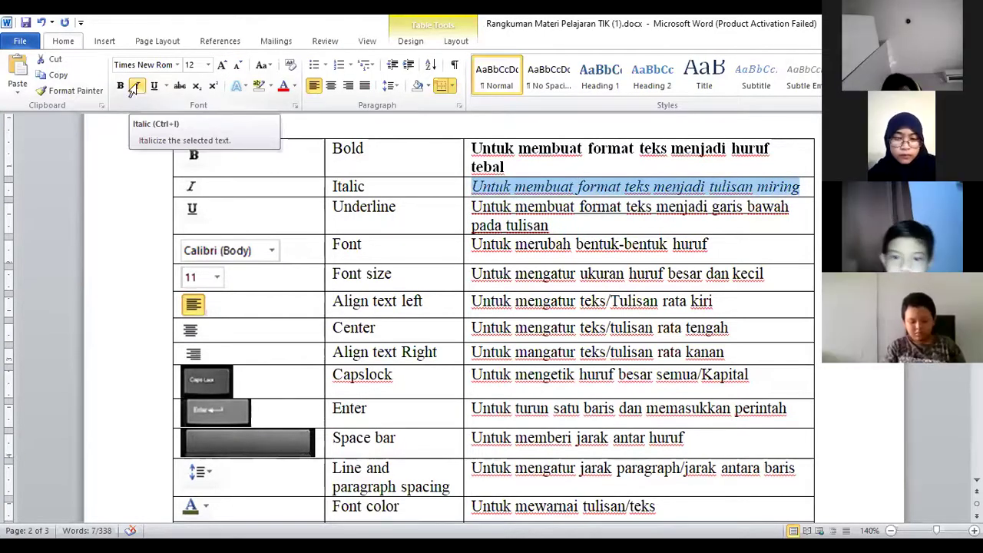
{"action": "left_click", "coordinate": [134, 85]}
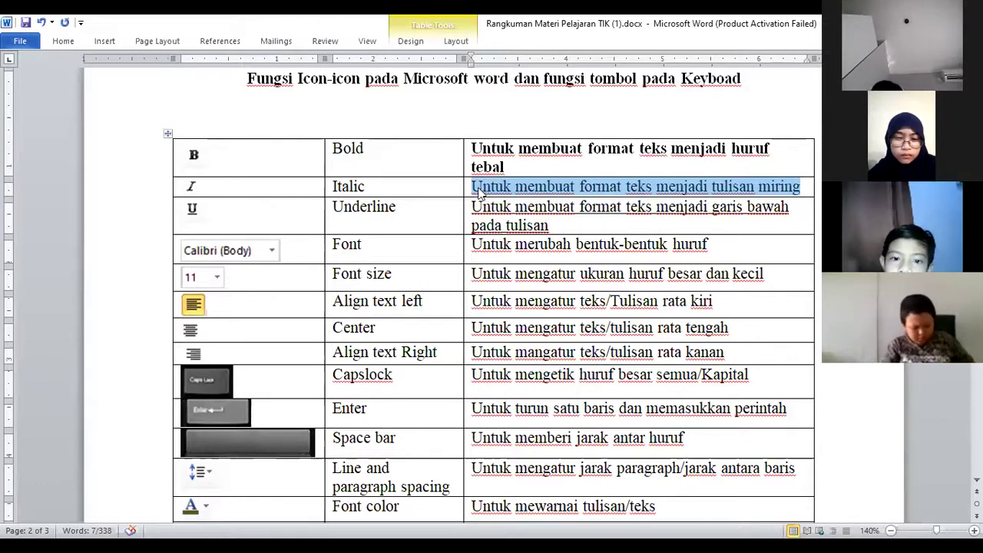
{"action": "left_click", "coordinate": [809, 190]}
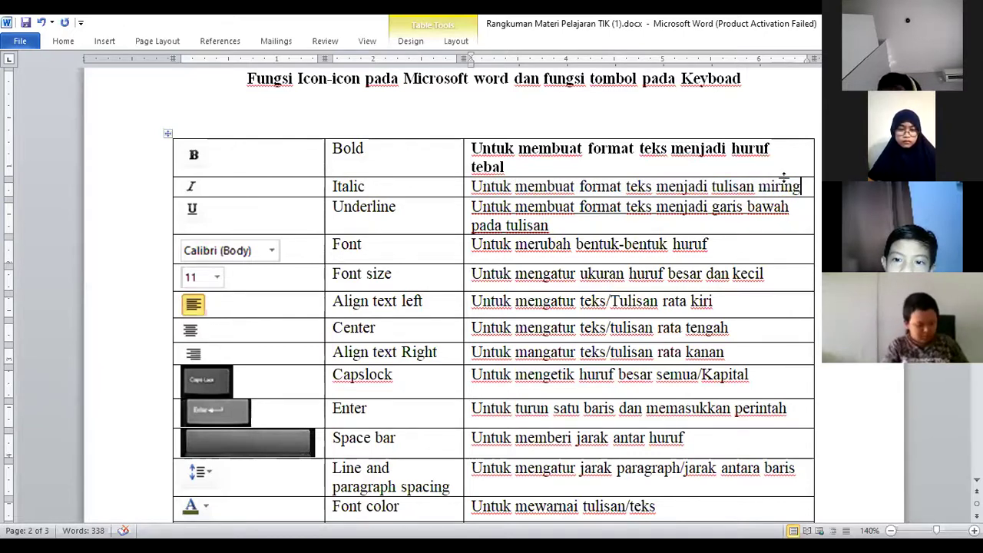
{"action": "left_click_drag", "start_coordinate": [803, 186], "coordinate": [501, 188]}
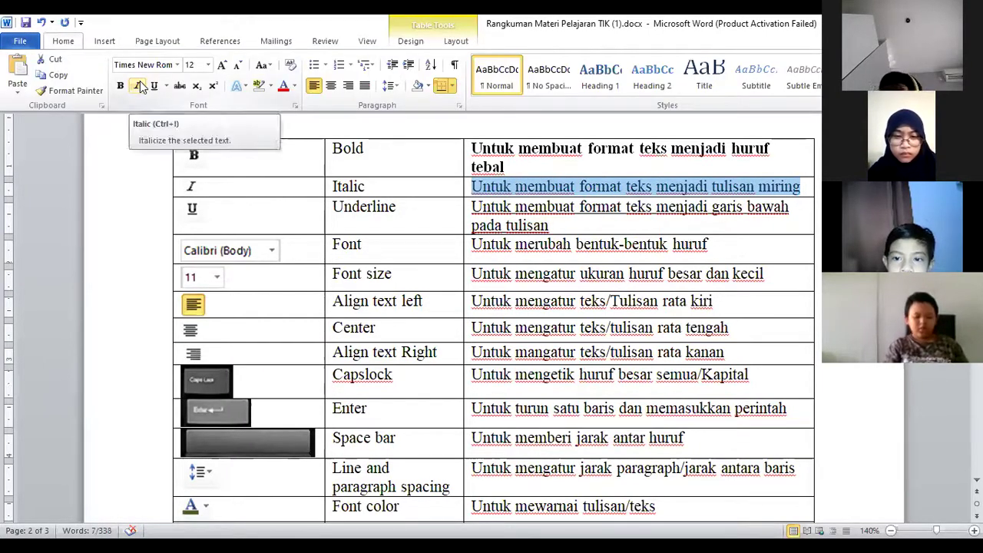
{"action": "left_click", "coordinate": [135, 86]}
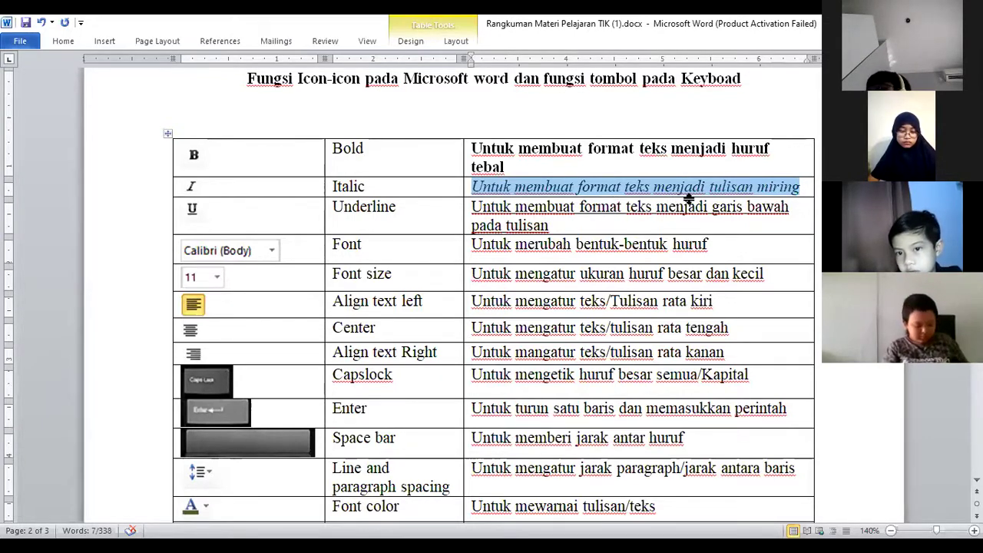
- Apply underline to the Underline row's description text with the Home tab's U button
{"action": "left_click", "coordinate": [558, 225]}
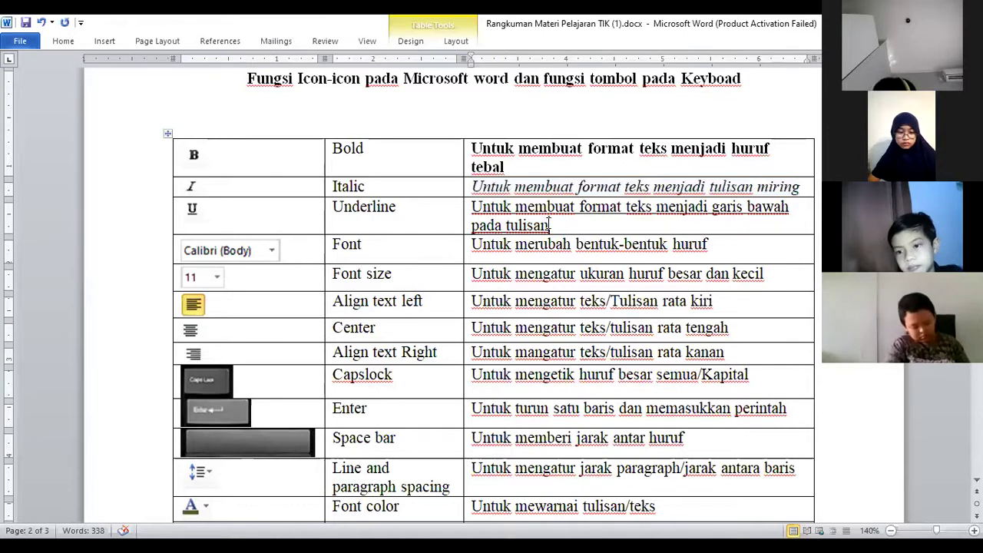
{"action": "left_click_drag", "start_coordinate": [549, 224], "coordinate": [480, 206]}
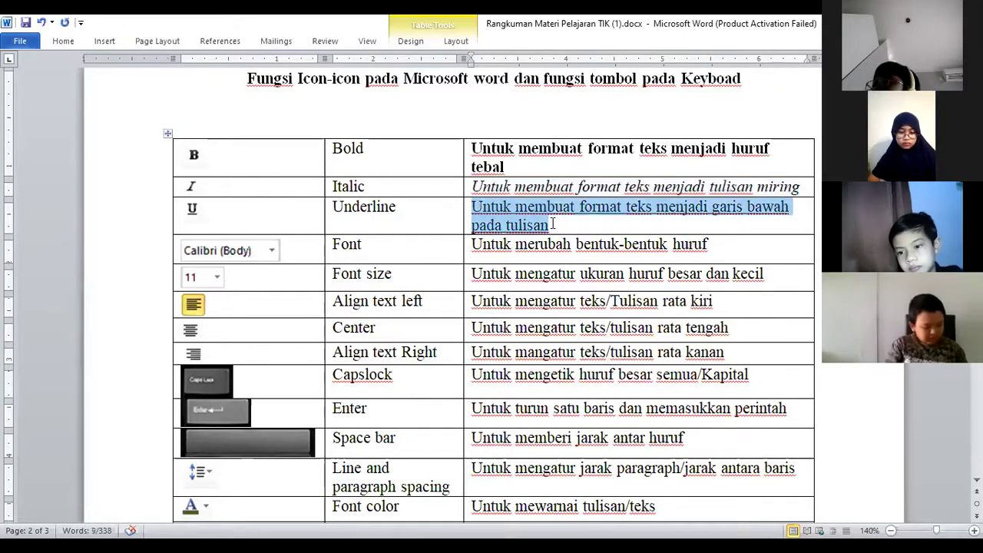
{"action": "left_click", "coordinate": [62, 42]}
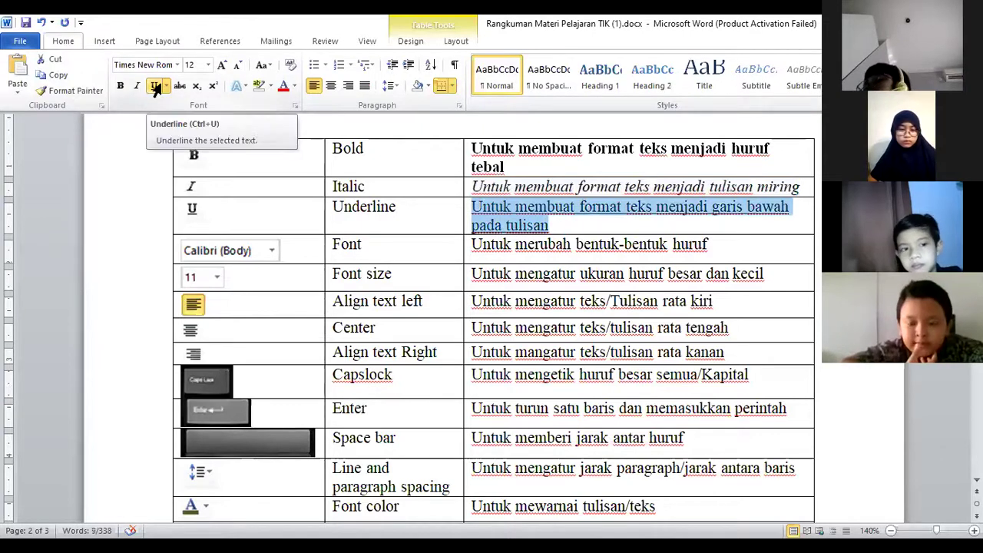
{"action": "left_click", "coordinate": [159, 86]}
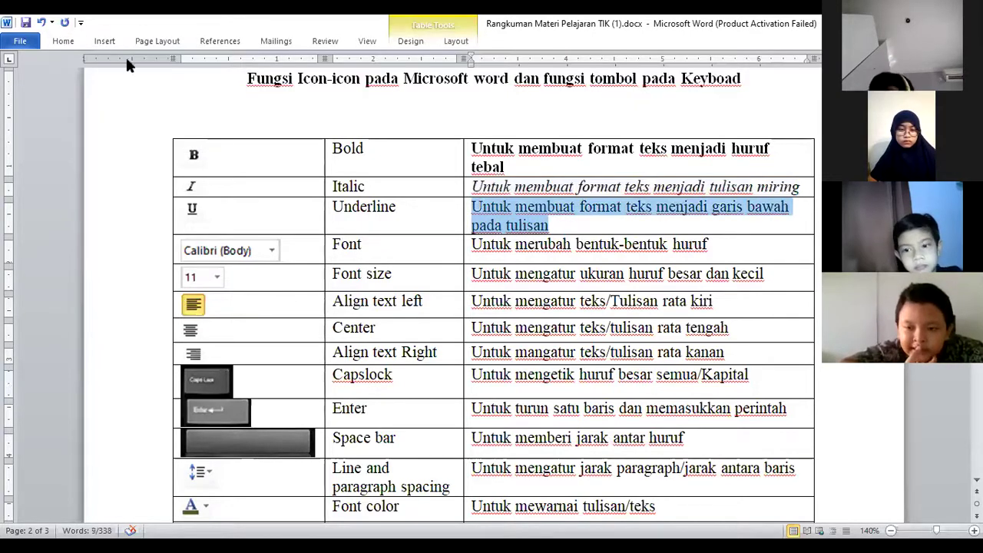
{"action": "left_click", "coordinate": [159, 86]}
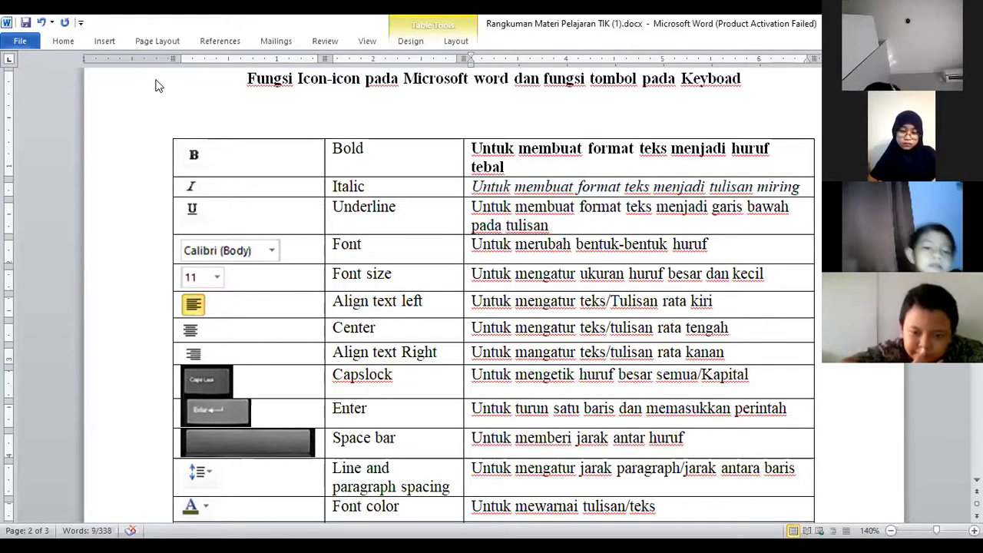
{"action": "left_click", "coordinate": [58, 33]}
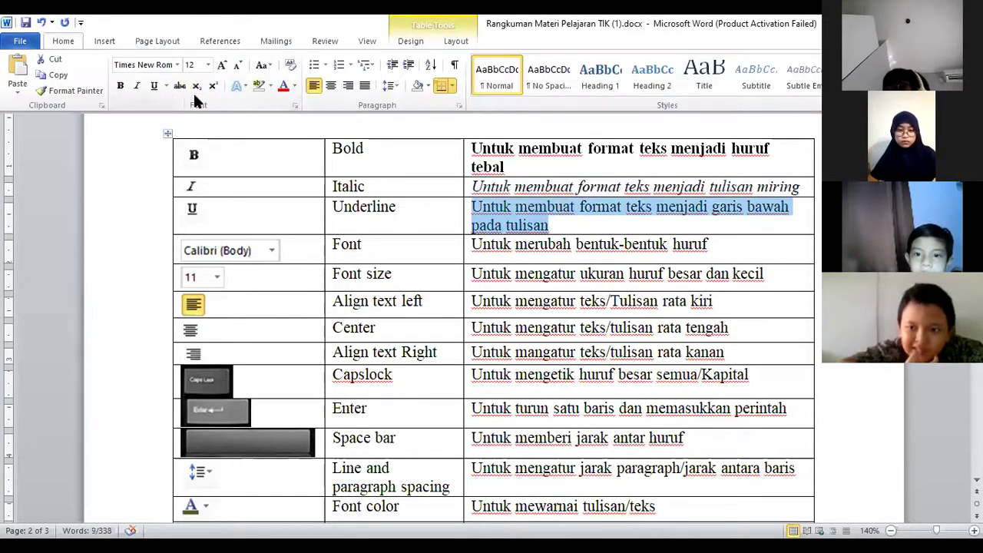
{"action": "left_click", "coordinate": [179, 98]}
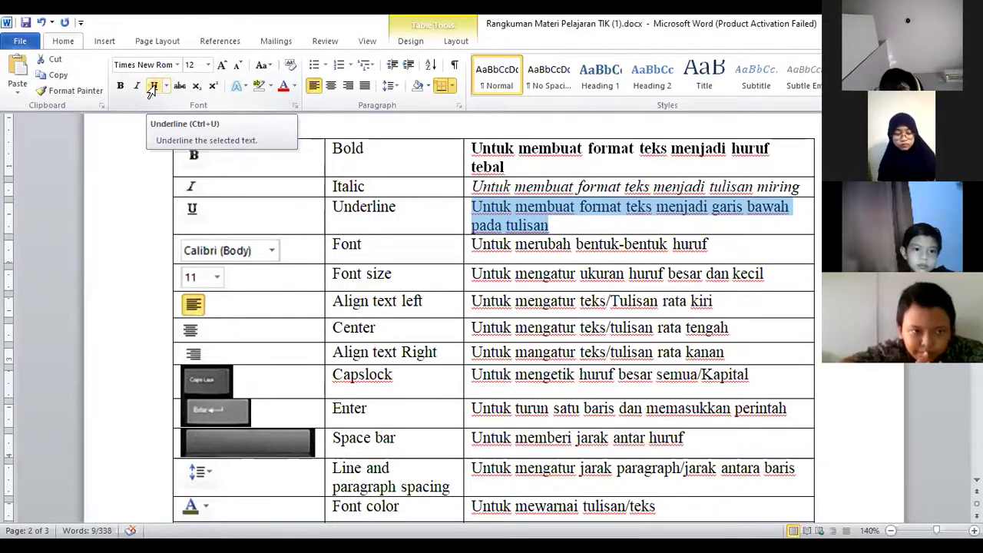
{"action": "left_click", "coordinate": [153, 87]}
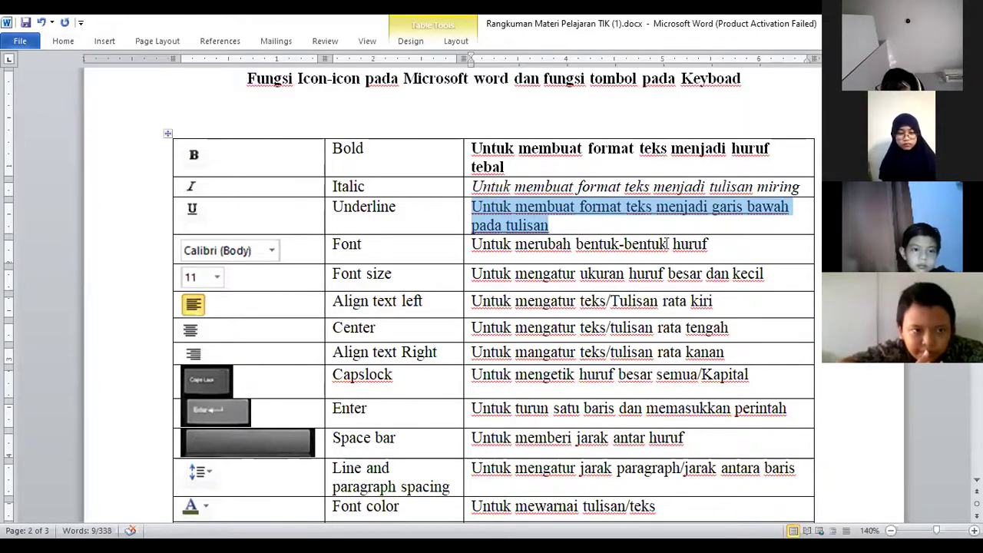
{"action": "left_click", "coordinate": [586, 243]}
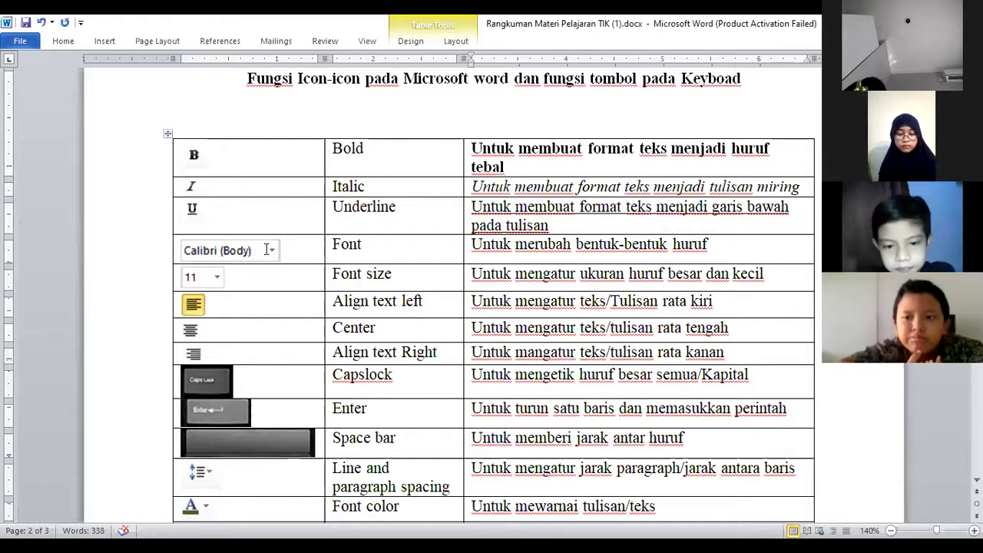
{"action": "left_click", "coordinate": [54, 41]}
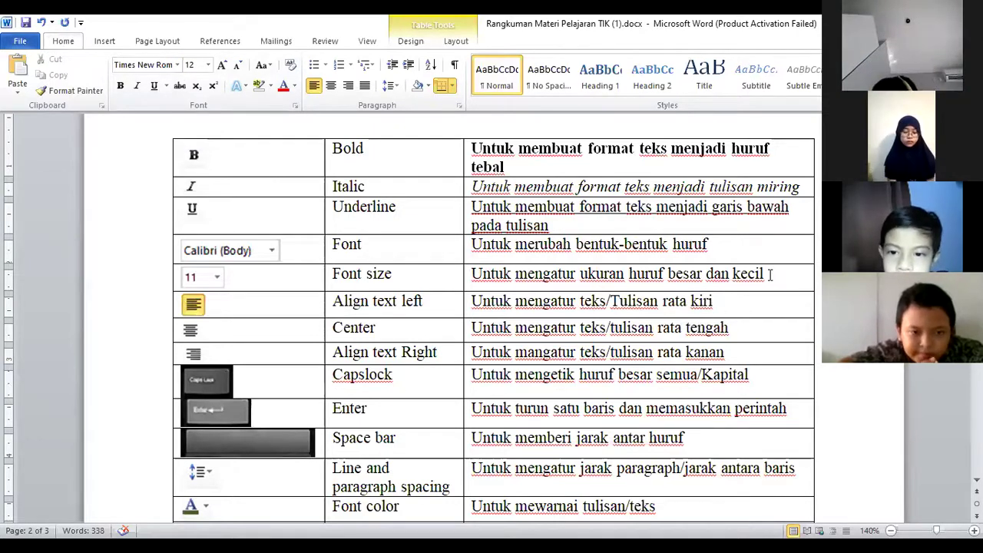
- Restyle the Font row's description text in the Arial Rounded MT Bold typeface
{"action": "left_click_drag", "start_coordinate": [770, 274], "coordinate": [497, 274]}
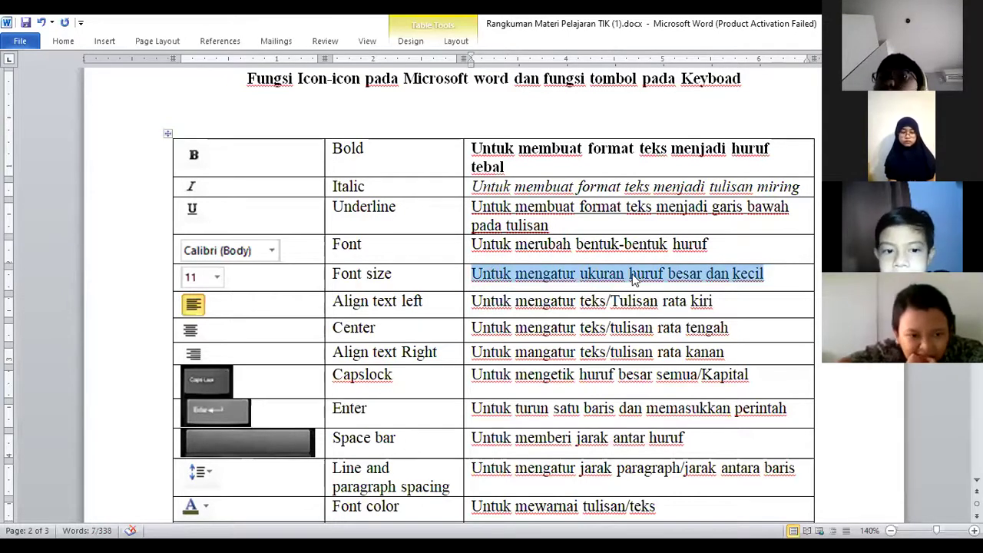
{"action": "left_click", "coordinate": [454, 256]}
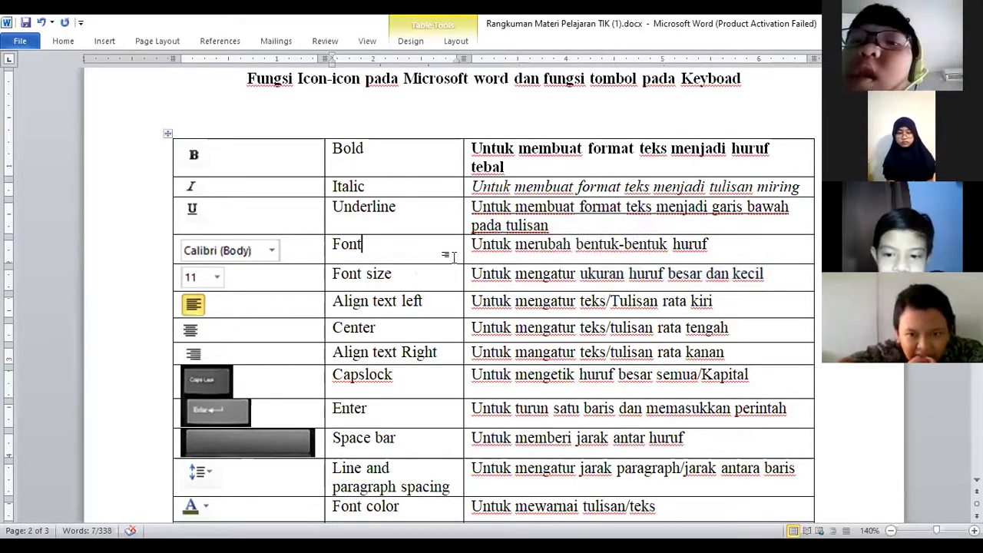
{"action": "left_click", "coordinate": [729, 249]}
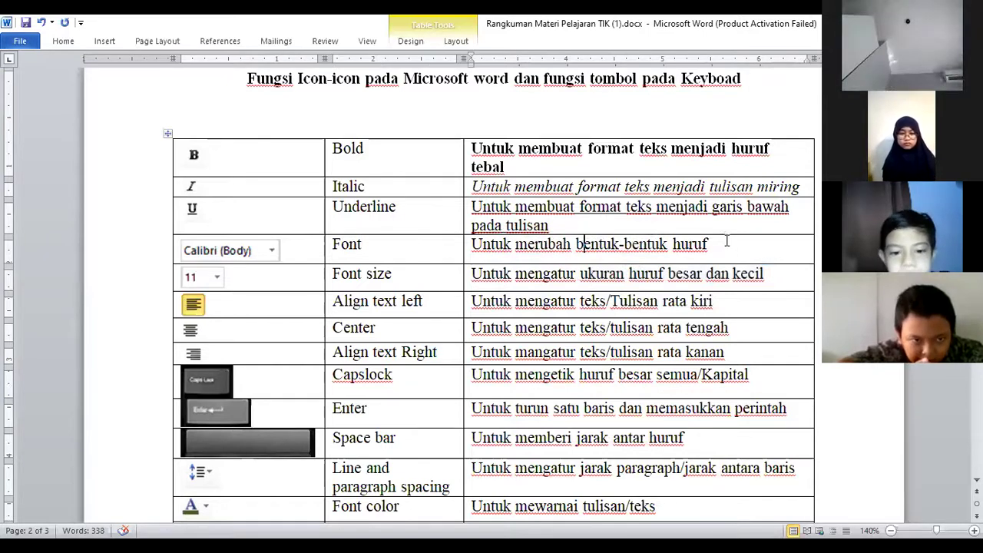
{"action": "left_click_drag", "start_coordinate": [727, 241], "coordinate": [462, 243]}
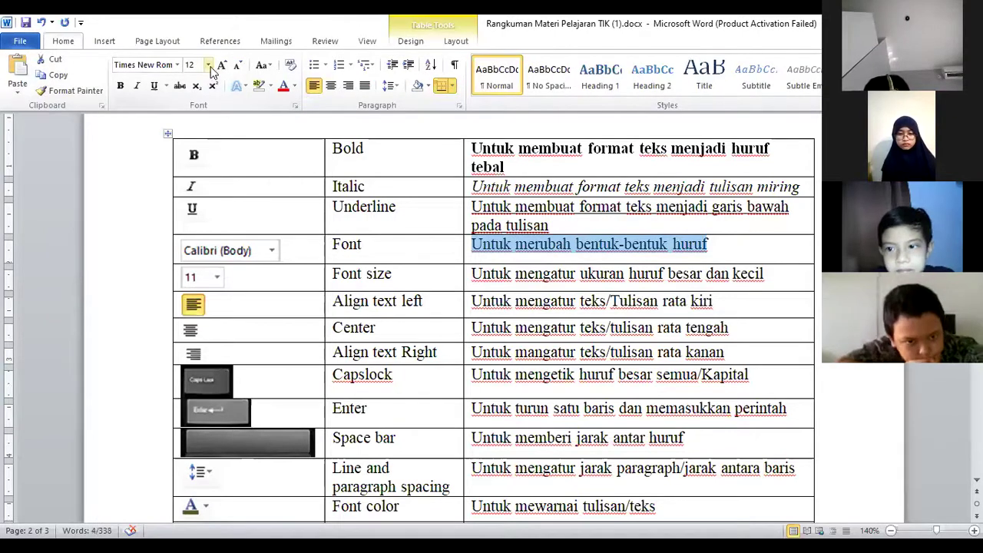
{"action": "left_click", "coordinate": [177, 66]}
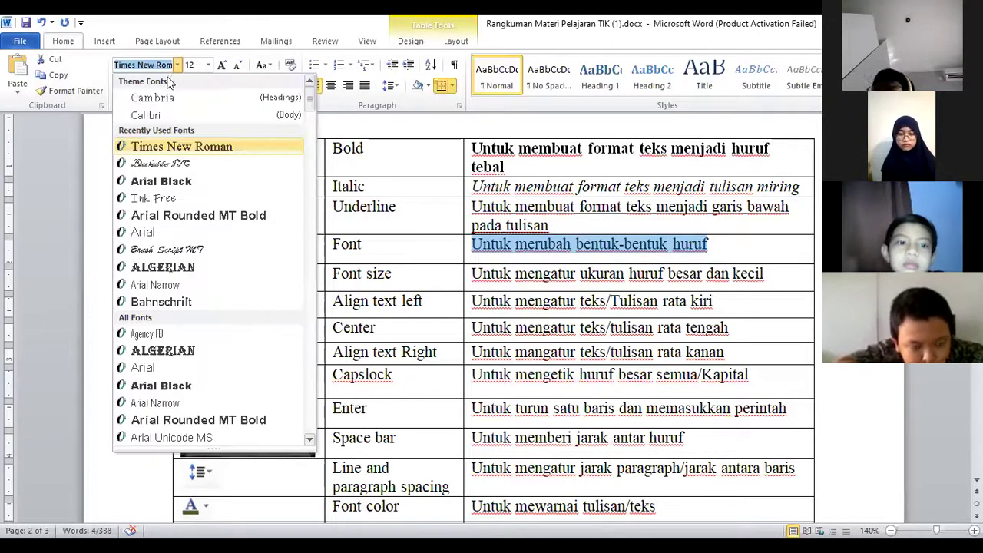
{"action": "left_click", "coordinate": [186, 219]}
{"action": "left_click", "coordinate": [722, 273]}
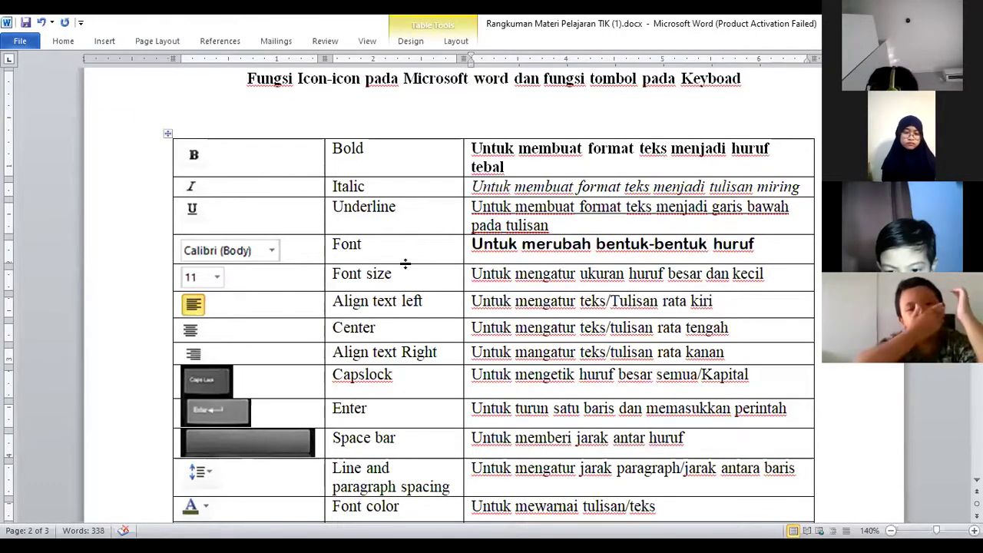
- Grow the Font size row's description text, then set it to 22 pt
{"action": "left_click_drag", "start_coordinate": [396, 274], "coordinate": [332, 274]}
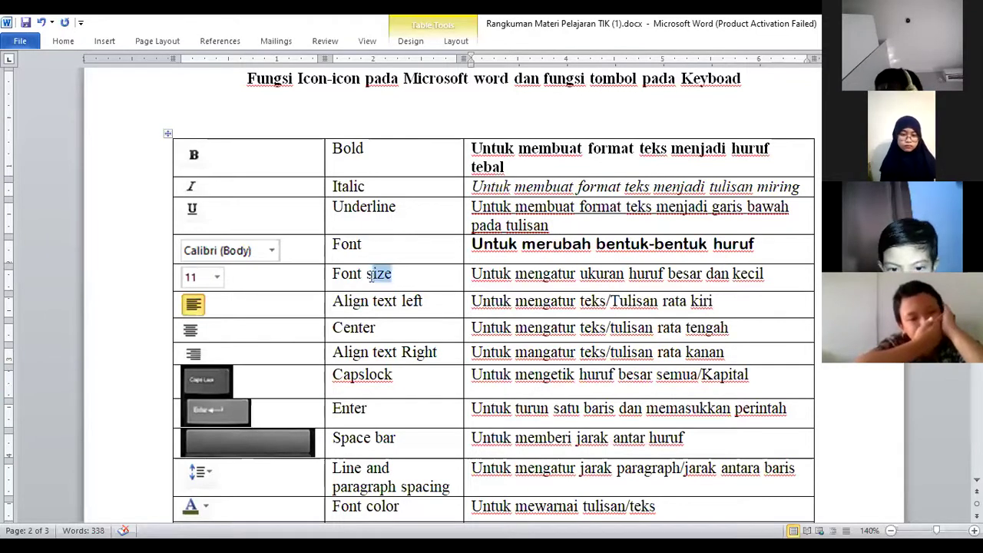
{"action": "left_click", "coordinate": [496, 274]}
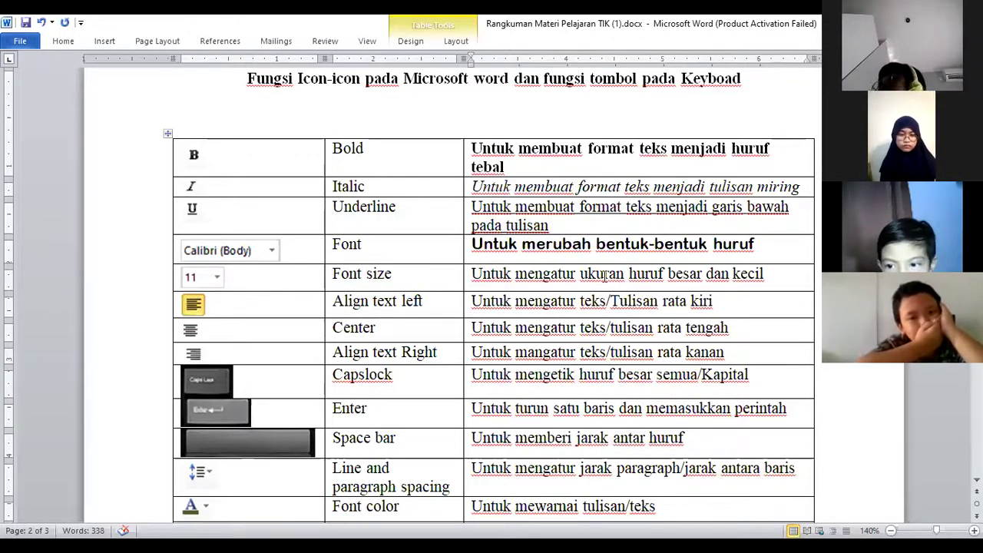
{"action": "left_click", "coordinate": [63, 42]}
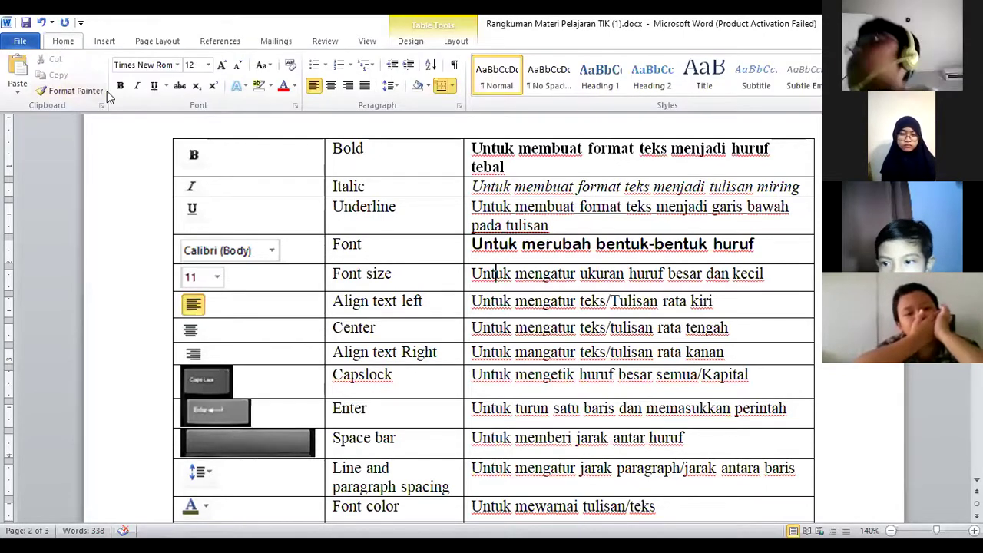
{"action": "left_click", "coordinate": [208, 65]}
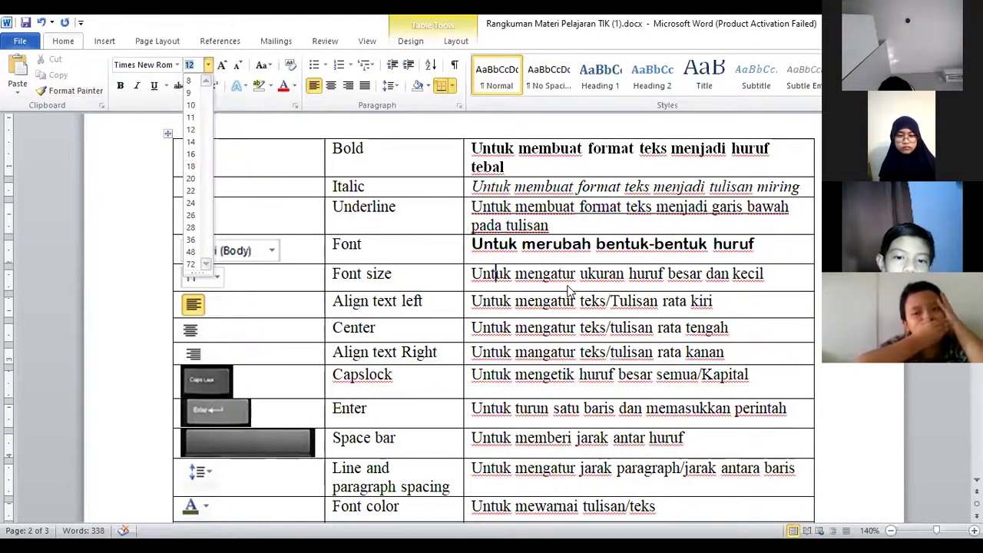
{"action": "left_click_drag", "start_coordinate": [741, 283], "coordinate": [489, 276]}
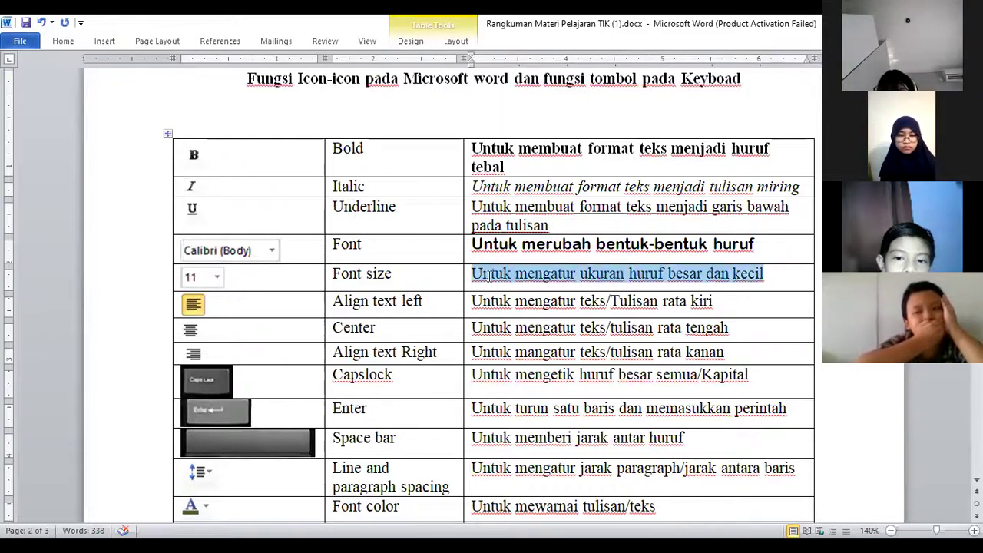
{"action": "left_click", "coordinate": [62, 41]}
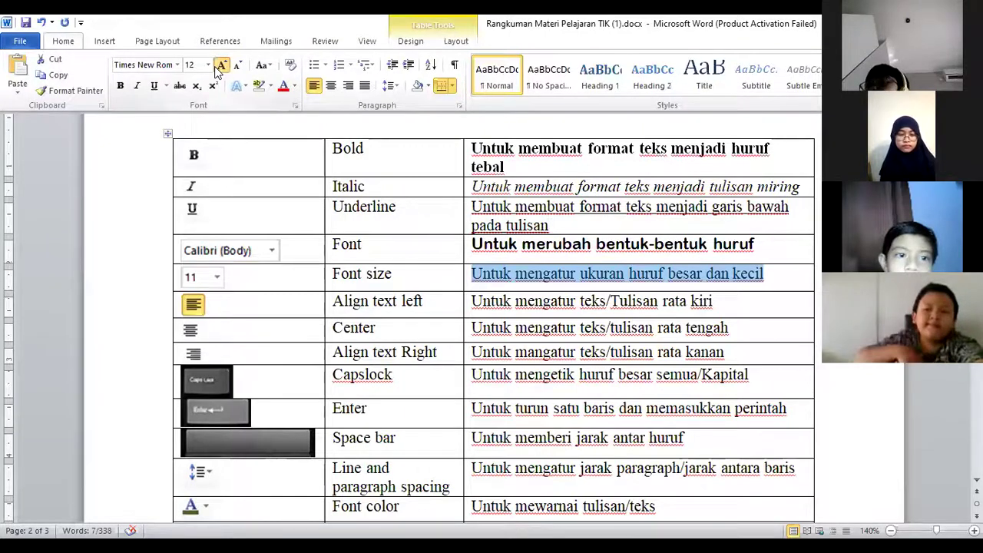
{"action": "left_click", "coordinate": [218, 68]}
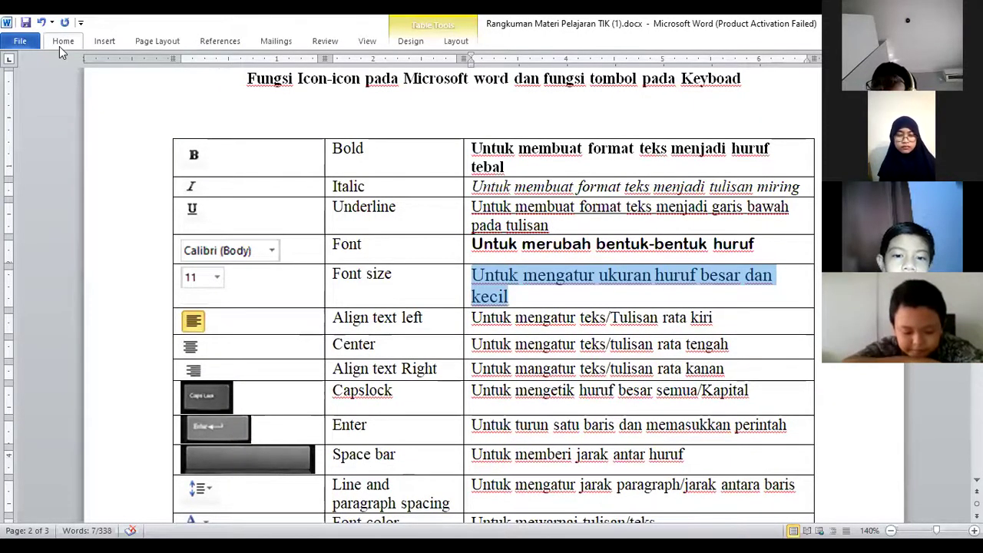
{"action": "left_click", "coordinate": [60, 46]}
{"action": "left_click", "coordinate": [207, 66]}
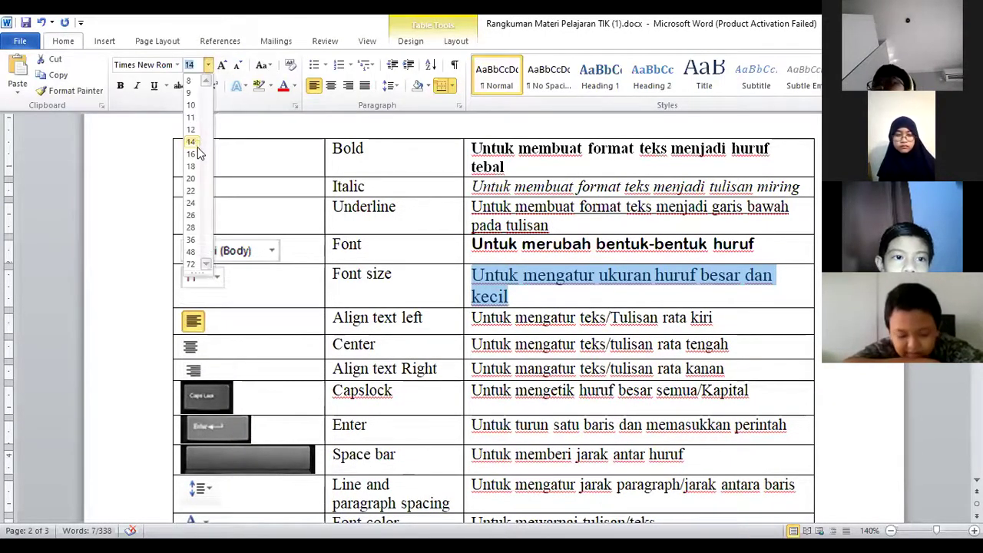
{"action": "left_click", "coordinate": [193, 192]}
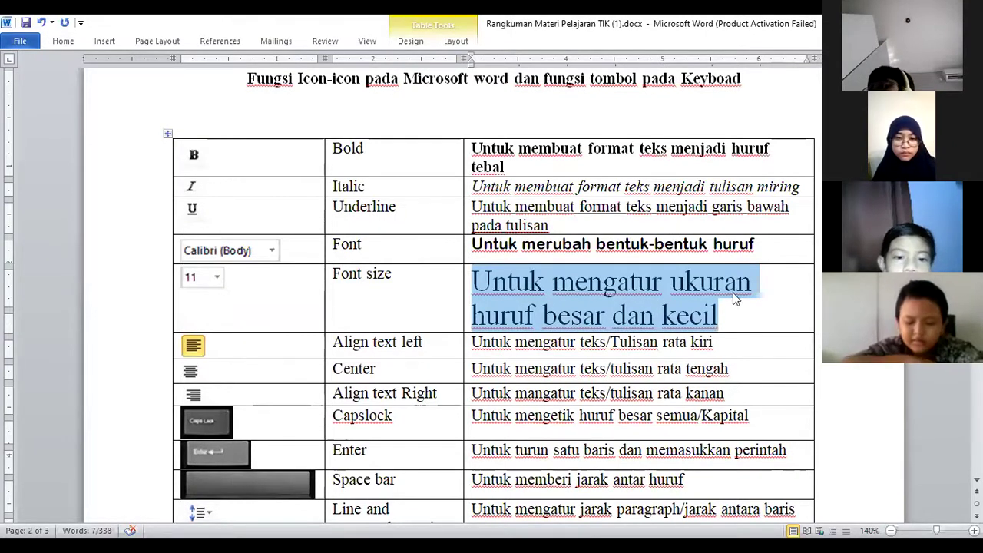
{"action": "scroll", "coordinate": [374, 262], "scroll_direction": "down", "scroll_amount": 1}
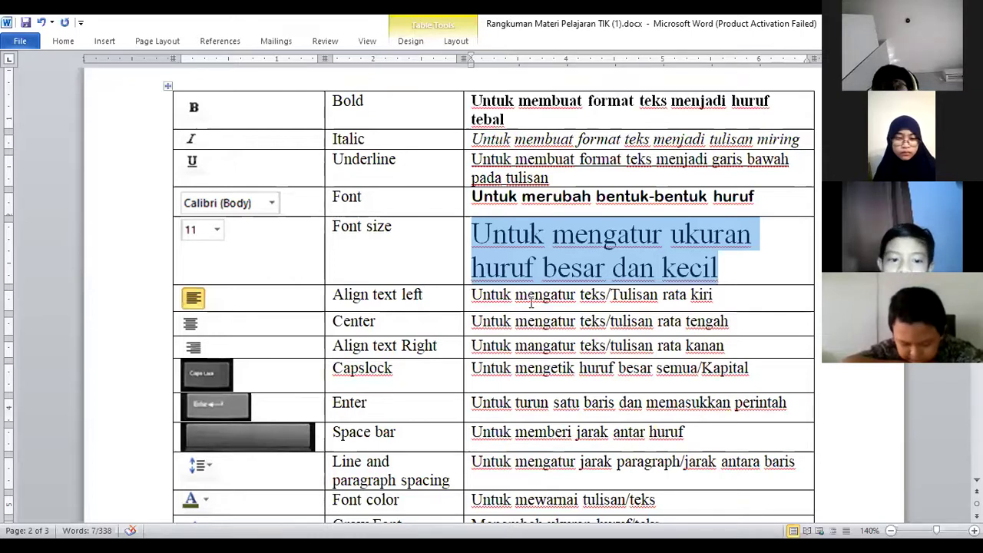
{"action": "left_click_drag", "start_coordinate": [728, 295], "coordinate": [486, 296]}
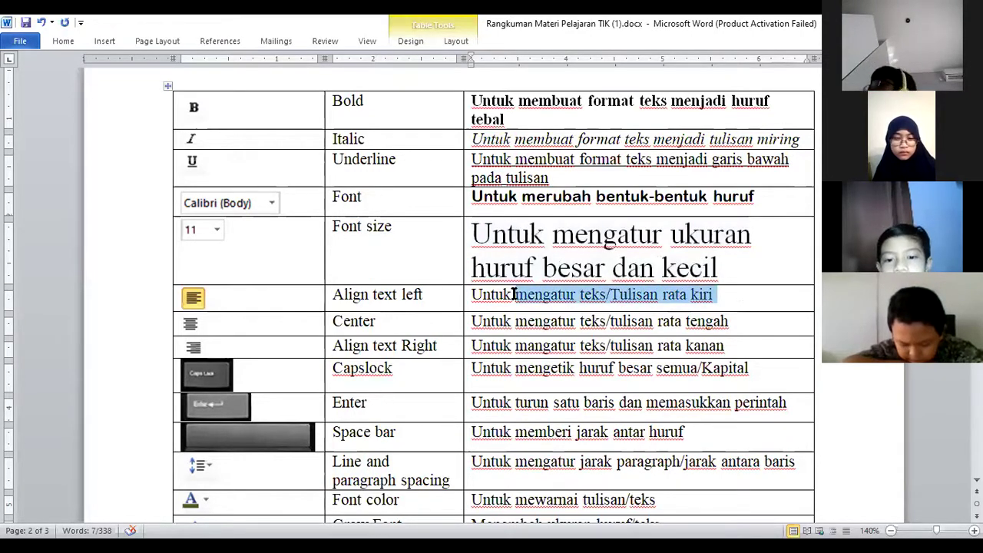
{"action": "left_click", "coordinate": [62, 45]}
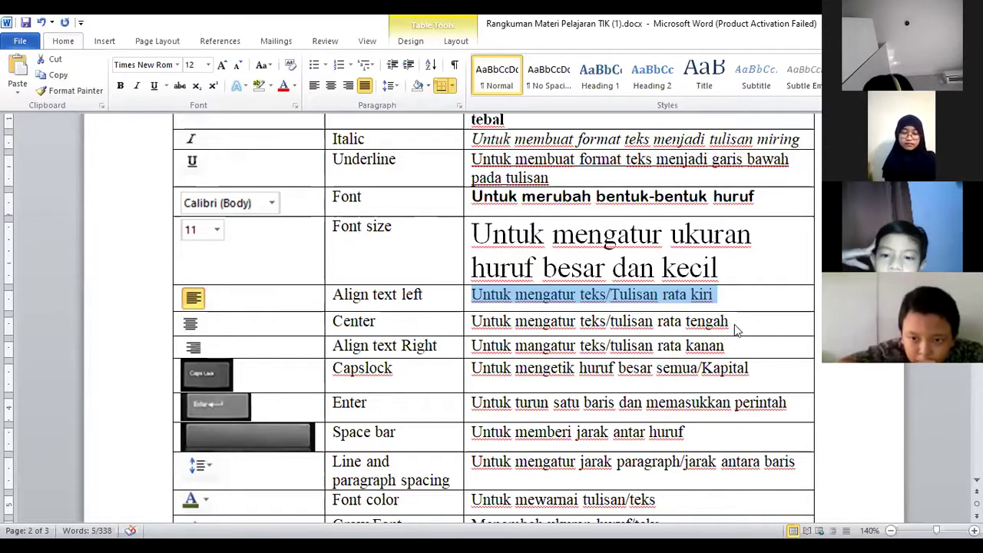
- Center the Center row's description within its cell using Center (Ctrl+E)
{"action": "left_click_drag", "start_coordinate": [736, 319], "coordinate": [492, 321]}
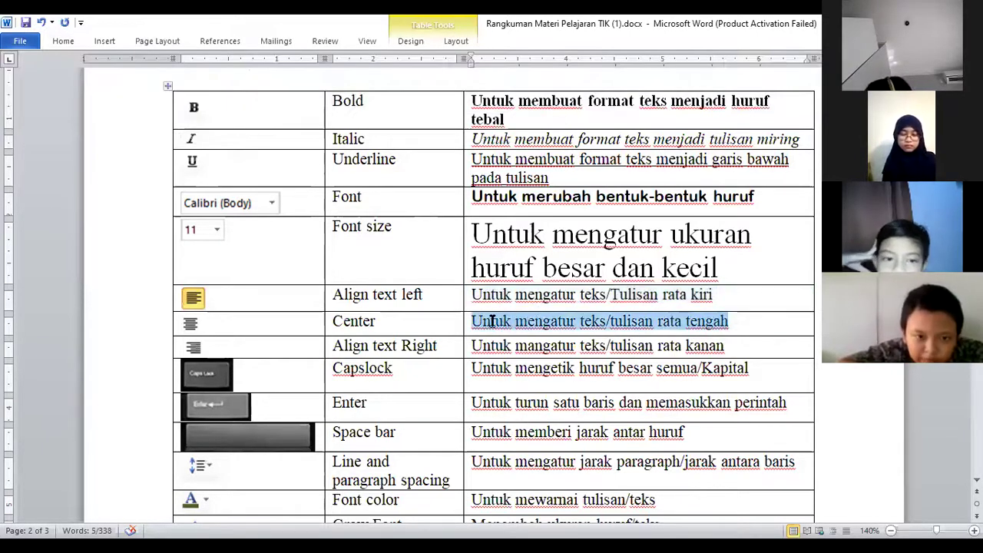
{"action": "left_click", "coordinate": [67, 43]}
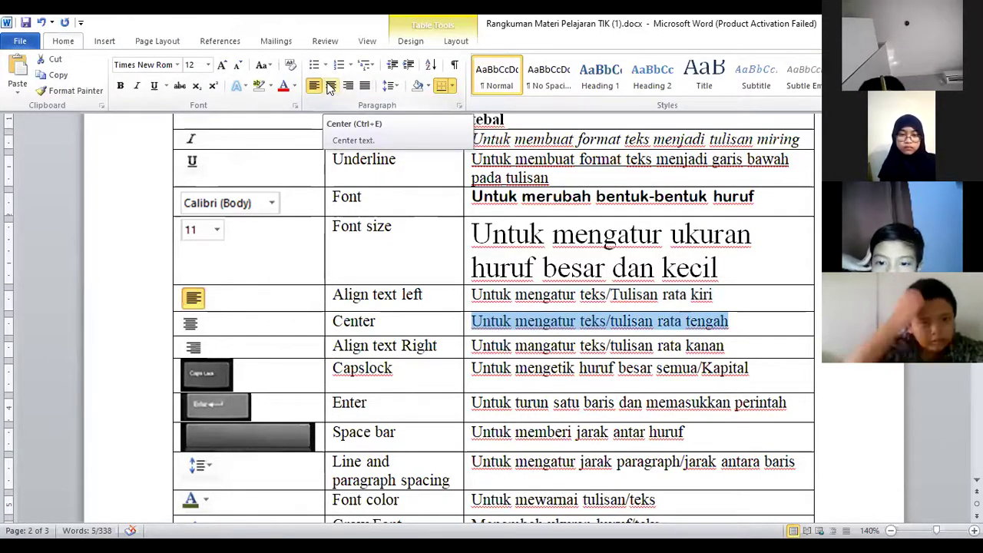
{"action": "left_click", "coordinate": [330, 85]}
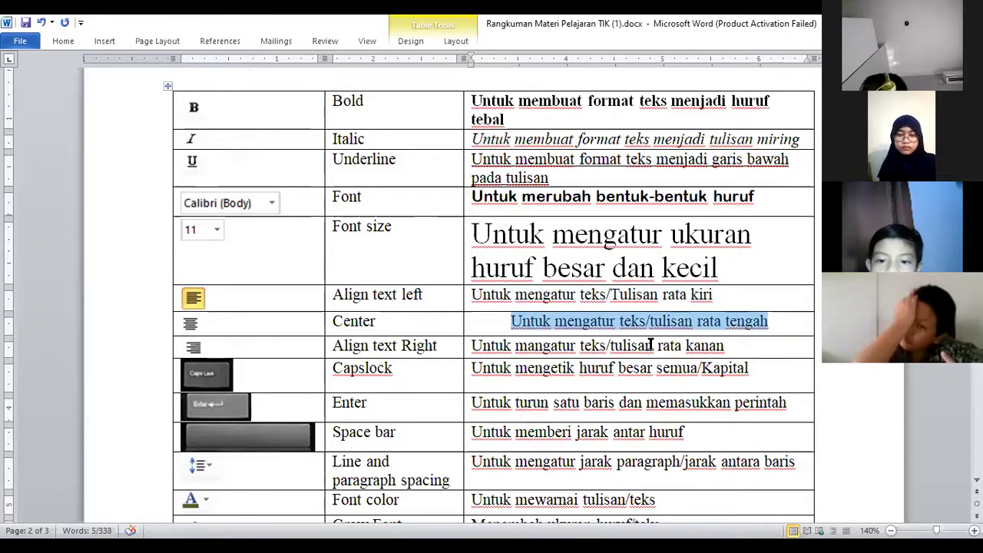
{"action": "left_click_drag", "start_coordinate": [726, 347], "coordinate": [486, 349]}
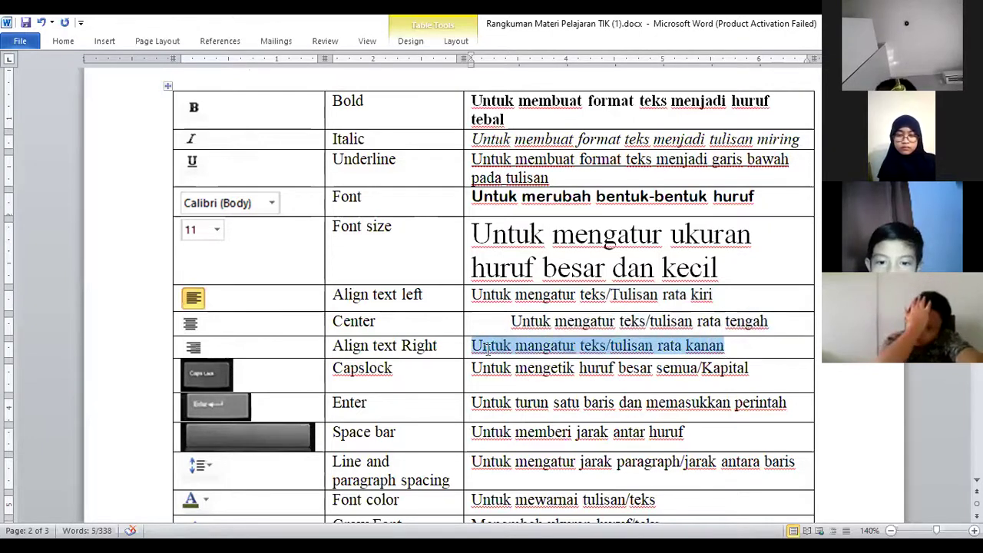
- Right-align the Align text Right row's description with Align Text Right (Ctrl+R)
{"action": "left_click", "coordinate": [62, 41]}
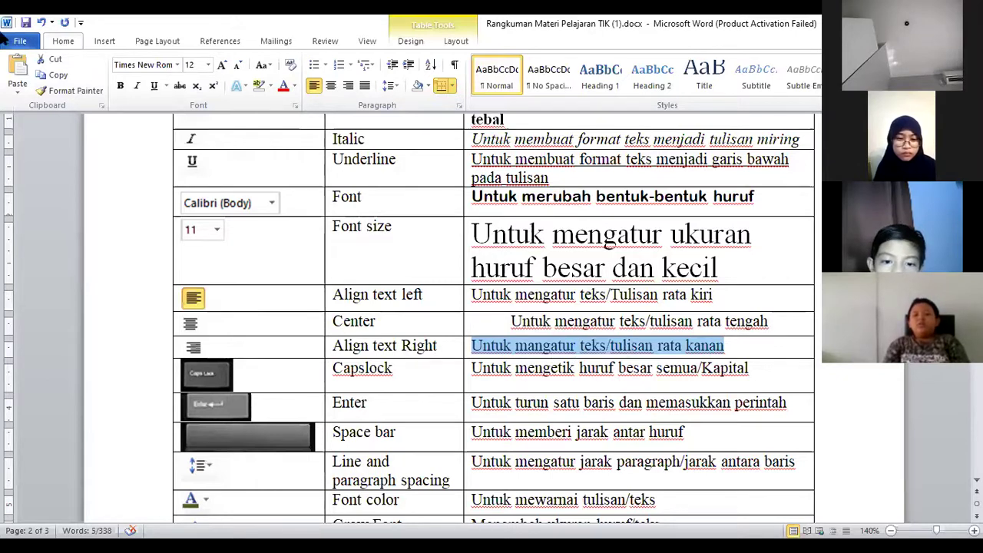
{"action": "left_click", "coordinate": [62, 42]}
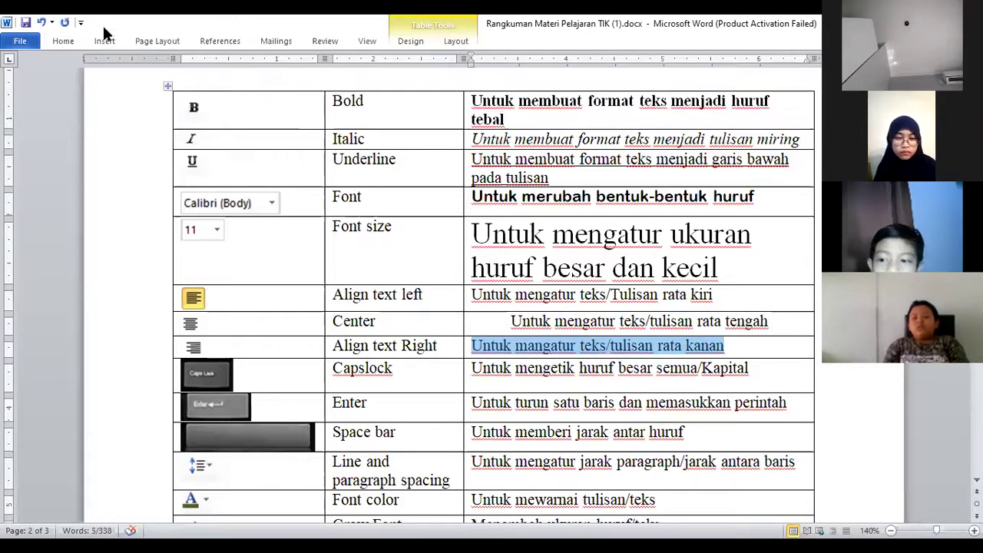
{"action": "left_click", "coordinate": [63, 41]}
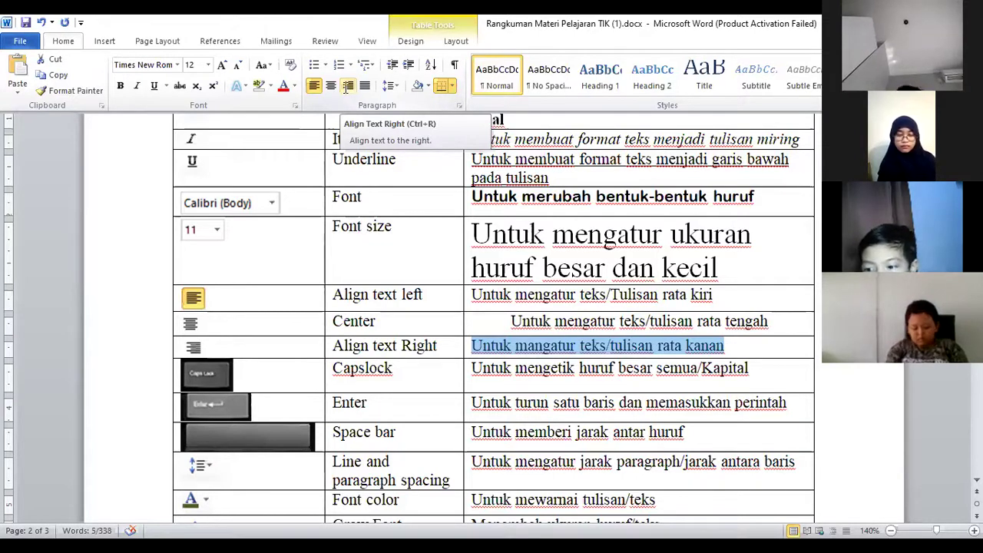
{"action": "left_click", "coordinate": [347, 87]}
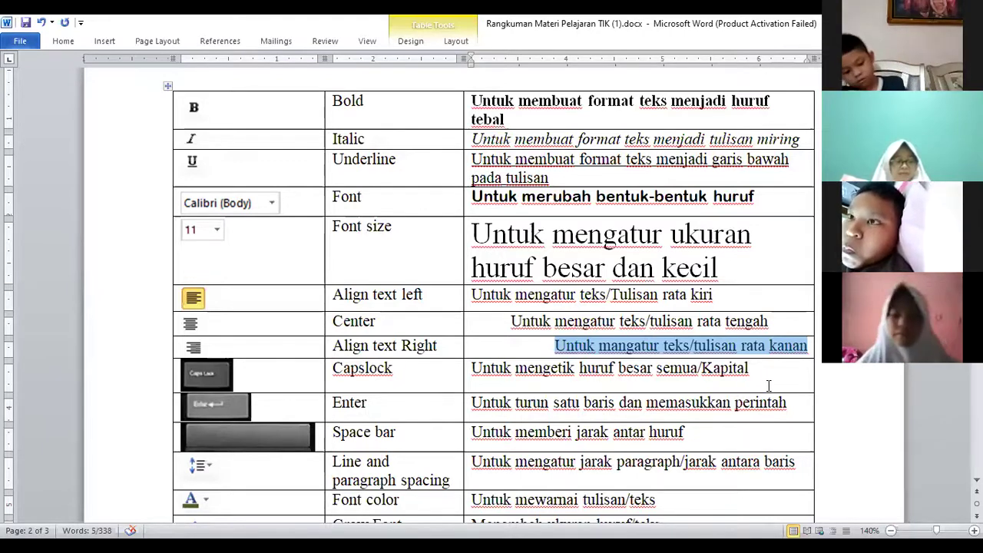
- Scroll down past the File - Save, New, Open and Close rows and place the cursor below the table
{"action": "left_click_drag", "start_coordinate": [747, 372], "coordinate": [486, 372]}
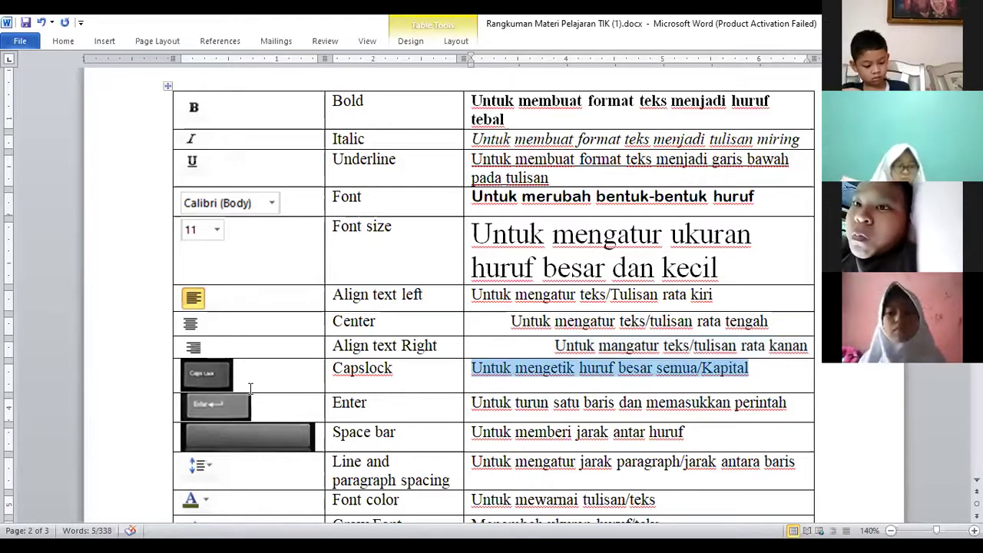
{"action": "scroll", "coordinate": [250, 388], "scroll_direction": "down", "scroll_amount": 1}
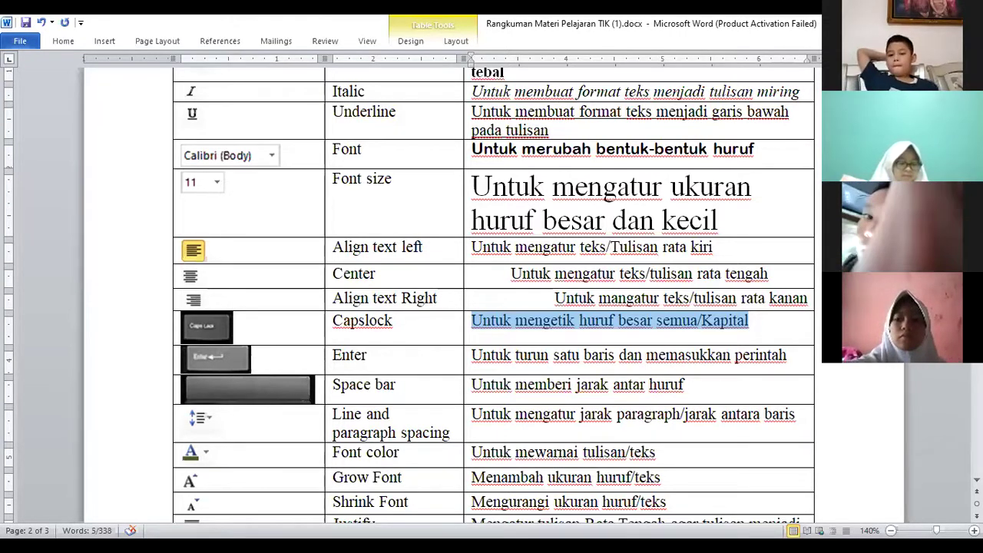
{"action": "left_click", "coordinate": [840, 479]}
{"action": "scroll", "coordinate": [842, 482], "scroll_direction": "down", "scroll_amount": 3}
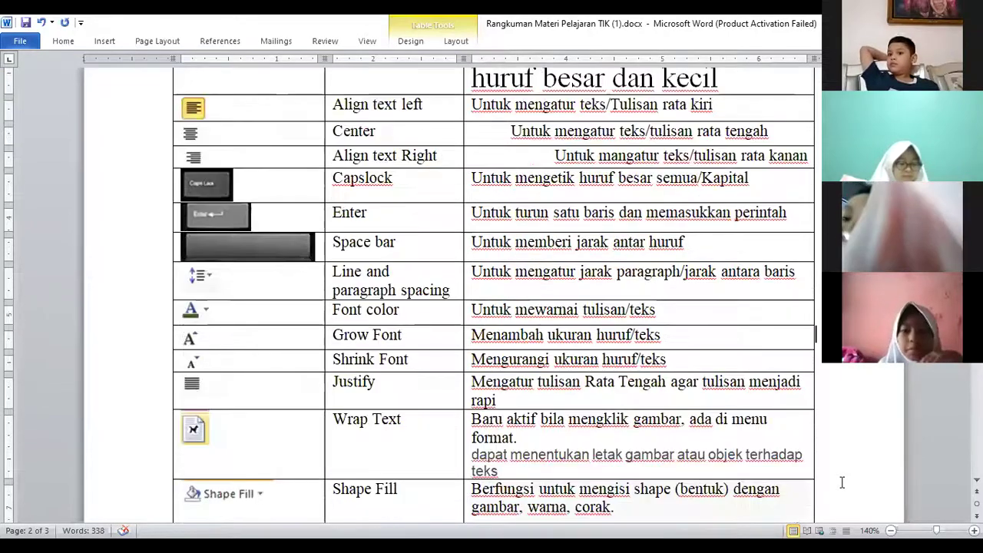
{"action": "scroll", "coordinate": [841, 482], "scroll_direction": "down", "scroll_amount": 8}
{"action": "scroll", "coordinate": [474, 453], "scroll_direction": "down", "scroll_amount": 2}
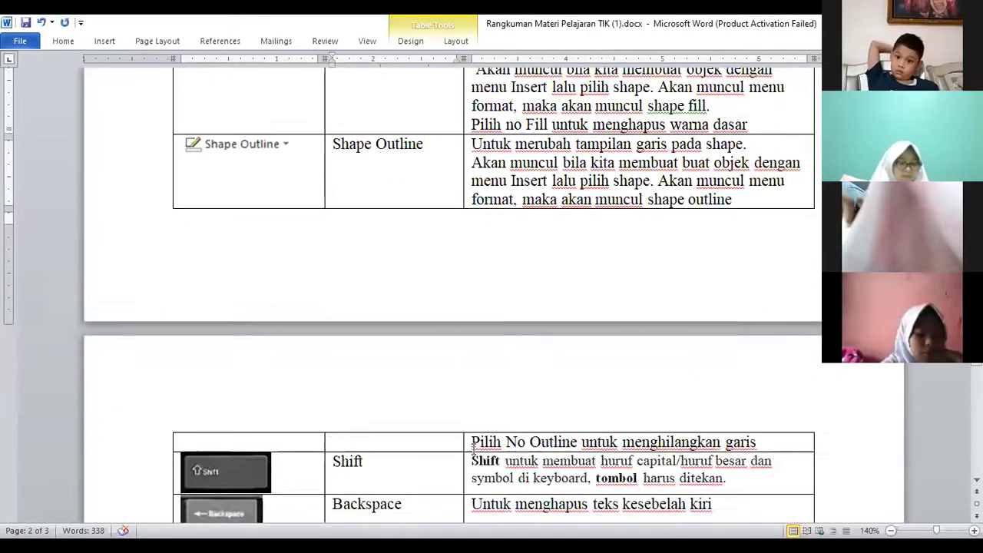
{"action": "scroll", "coordinate": [459, 402], "scroll_direction": "down", "scroll_amount": 3}
{"action": "scroll", "coordinate": [457, 402], "scroll_direction": "down", "scroll_amount": 3}
{"action": "scroll", "coordinate": [455, 401], "scroll_direction": "down", "scroll_amount": 3}
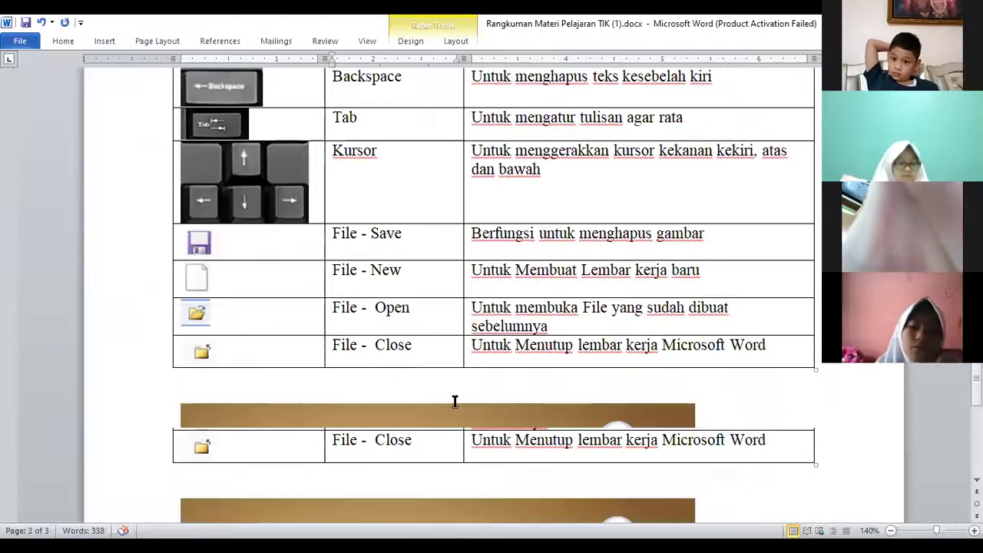
{"action": "scroll", "coordinate": [454, 401], "scroll_direction": "down", "scroll_amount": 3}
{"action": "left_click", "coordinate": [595, 189]}
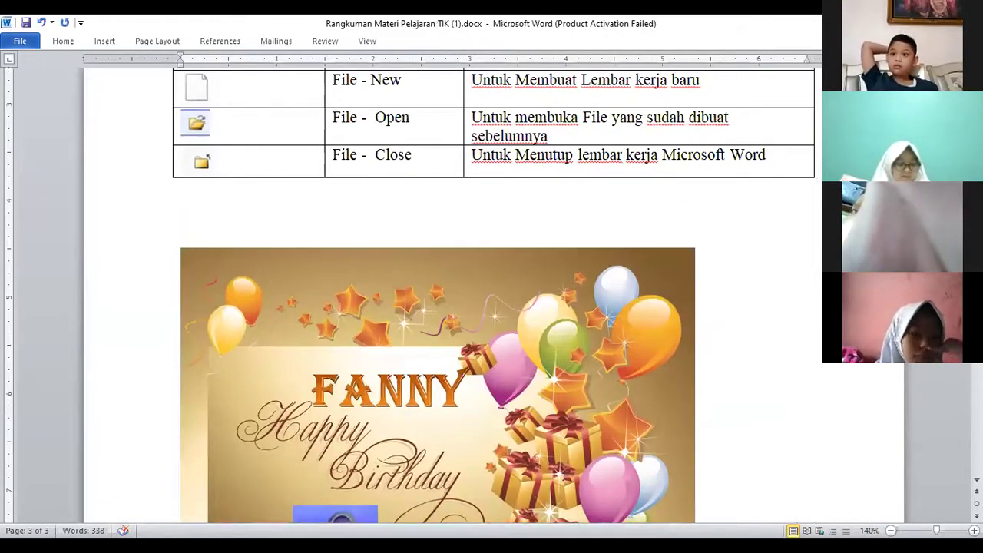
{"action": "key", "text": "Return"}
{"action": "key", "text": "Return"}
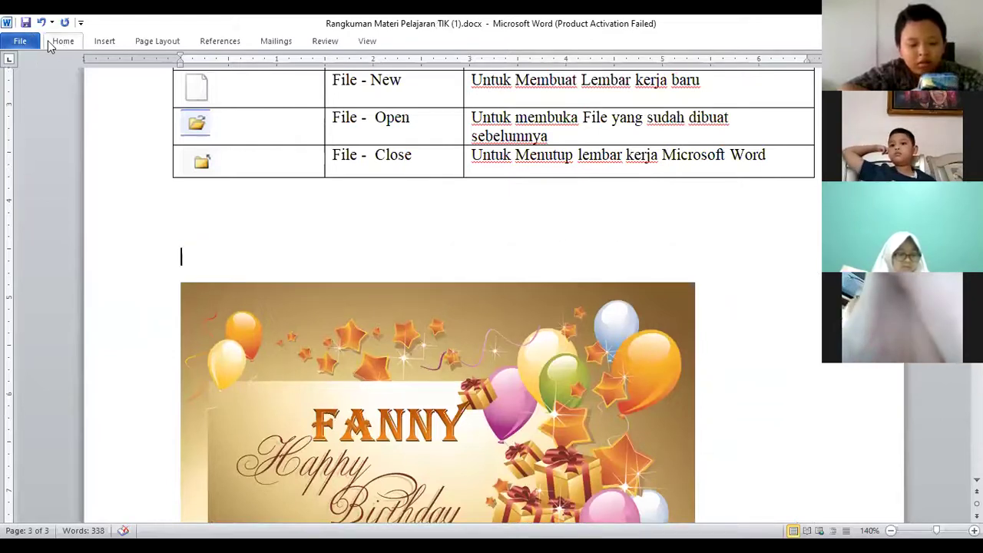
{"action": "left_click", "coordinate": [104, 42]}
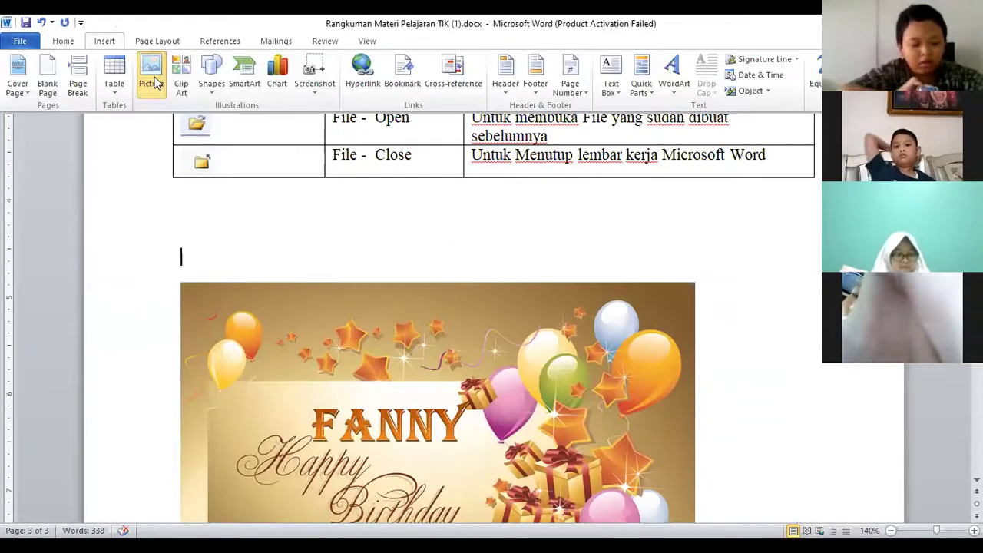
{"action": "left_click", "coordinate": [151, 80]}
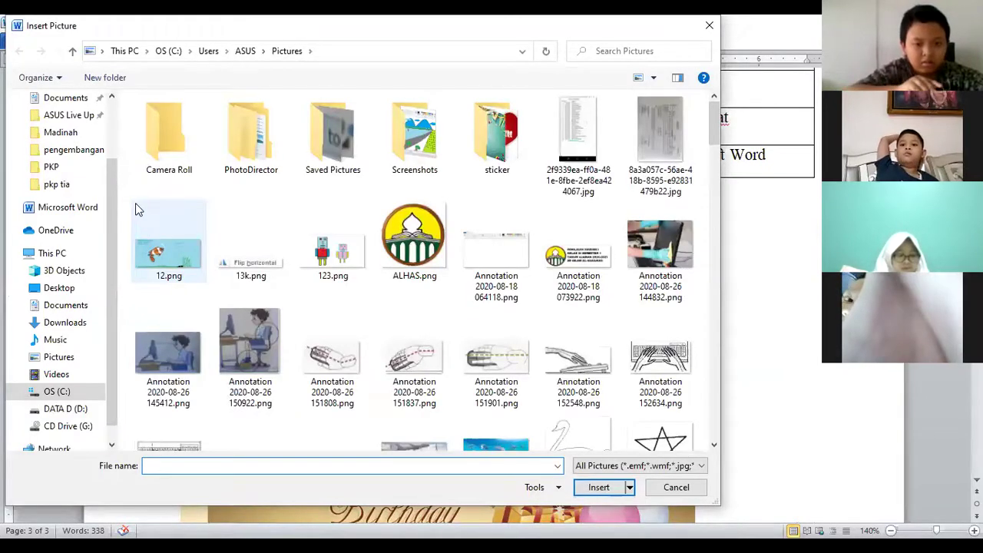
{"action": "scroll", "coordinate": [549, 285], "scroll_direction": "down", "scroll_amount": 3}
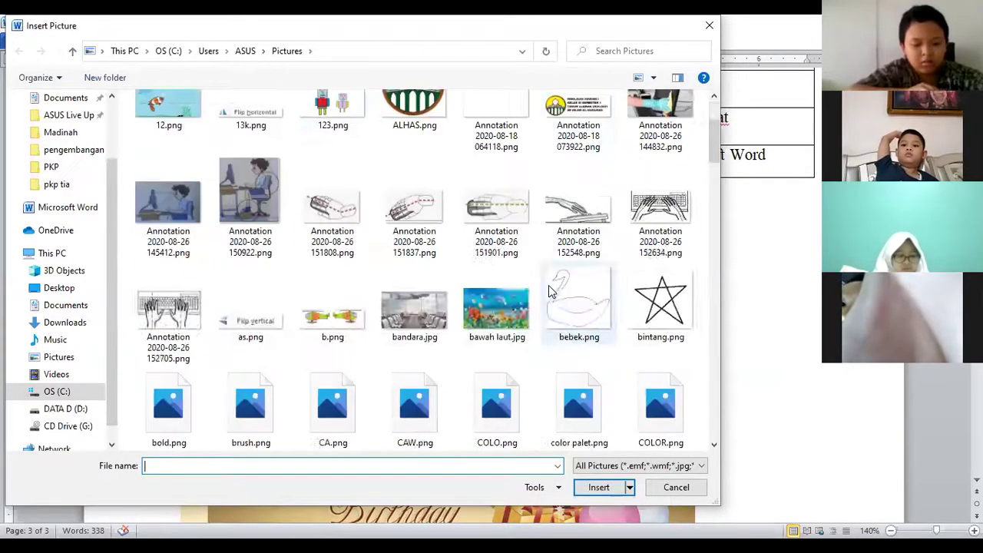
{"action": "scroll", "coordinate": [550, 299], "scroll_direction": "down", "scroll_amount": 7}
{"action": "scroll", "coordinate": [550, 300], "scroll_direction": "down", "scroll_amount": 5}
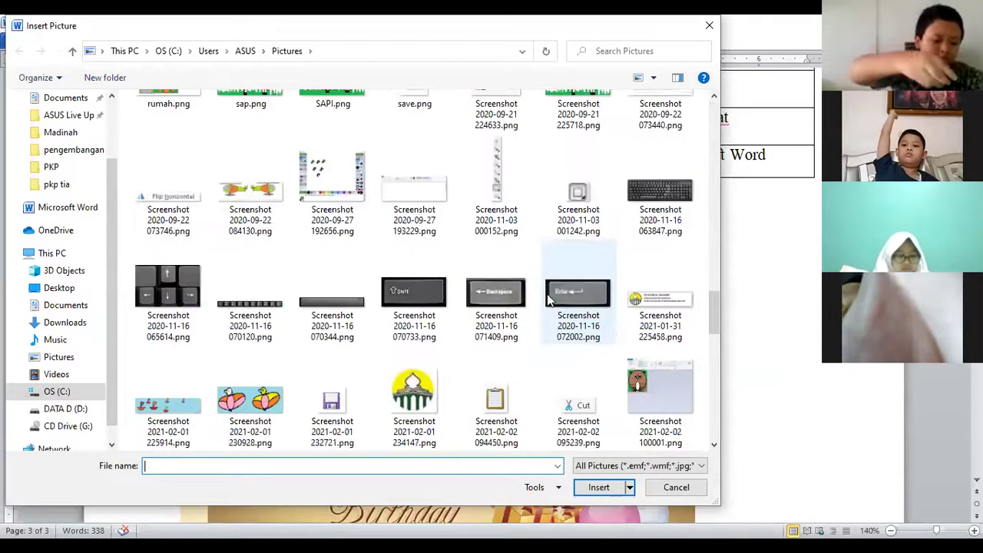
{"action": "scroll", "coordinate": [330, 296], "scroll_direction": "down", "scroll_amount": 3}
{"action": "scroll", "coordinate": [330, 296], "scroll_direction": "down", "scroll_amount": 3}
{"action": "scroll", "coordinate": [345, 295], "scroll_direction": "down", "scroll_amount": 3}
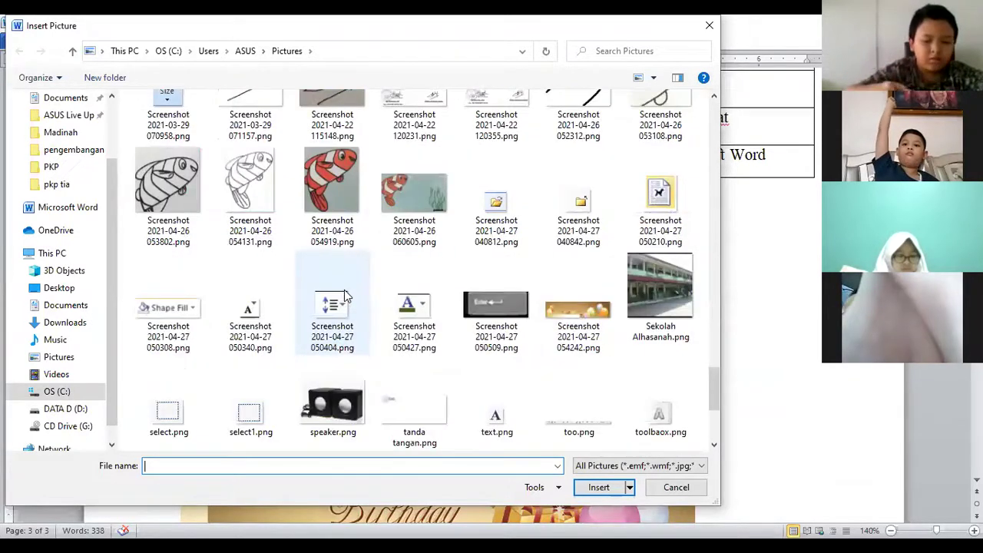
{"action": "scroll", "coordinate": [344, 296], "scroll_direction": "down", "scroll_amount": 3}
{"action": "scroll", "coordinate": [344, 296], "scroll_direction": "up", "scroll_amount": 4}
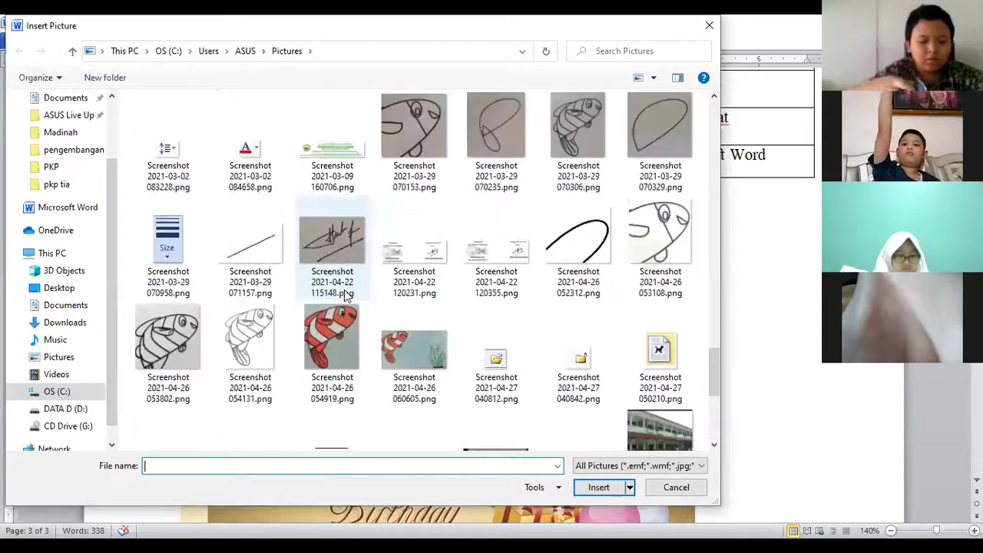
{"action": "scroll", "coordinate": [344, 292], "scroll_direction": "up", "scroll_amount": 4}
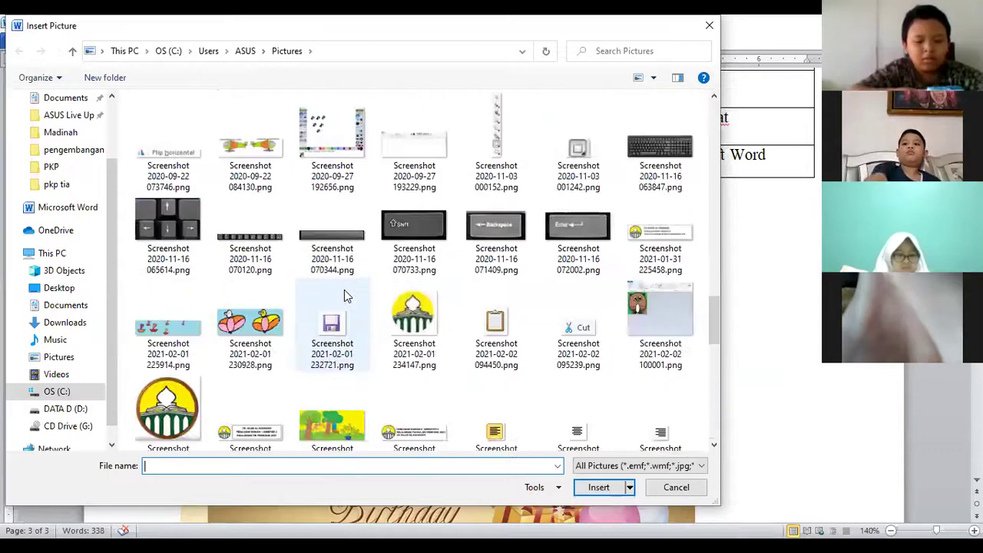
{"action": "left_click", "coordinate": [657, 154]}
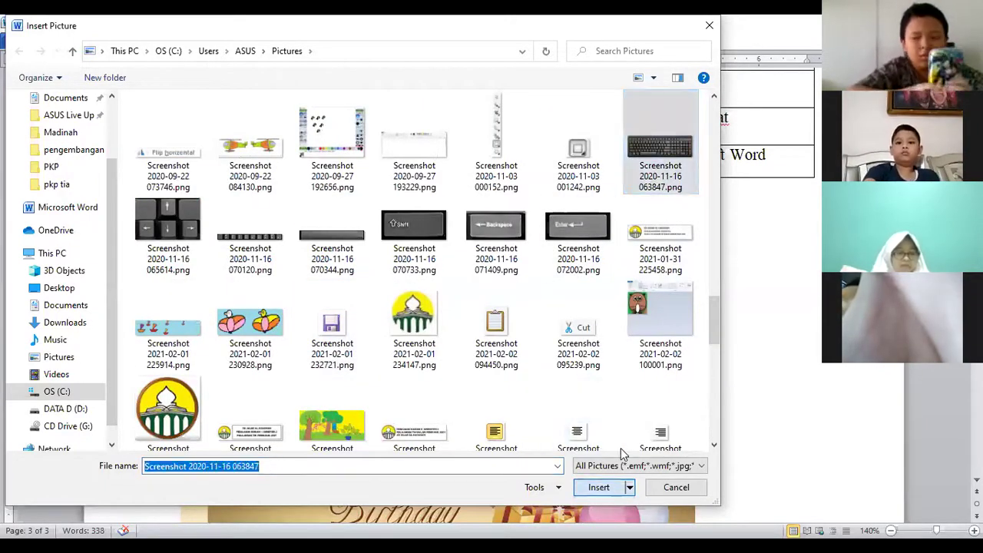
{"action": "left_click", "coordinate": [616, 486]}
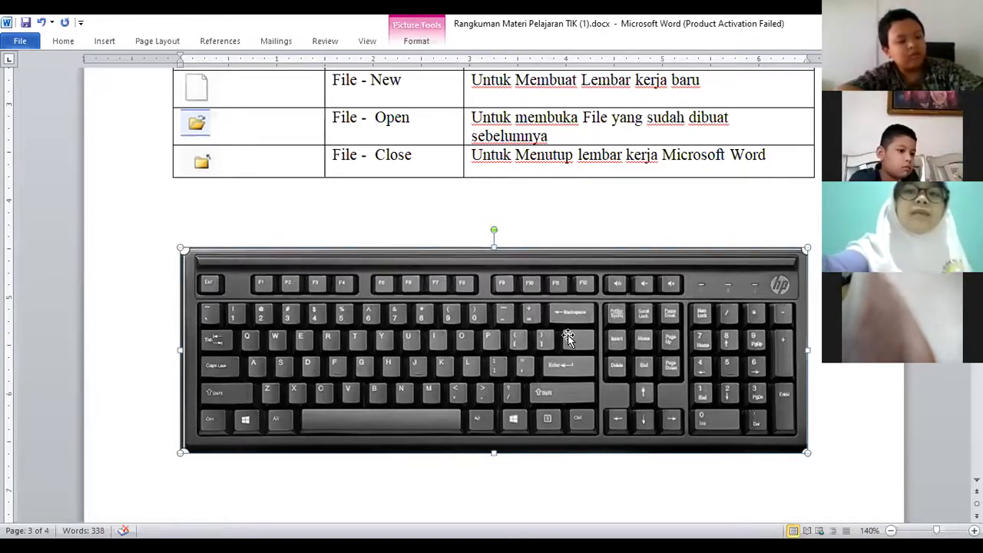
{"action": "scroll", "coordinate": [474, 191], "scroll_direction": "up", "scroll_amount": 3}
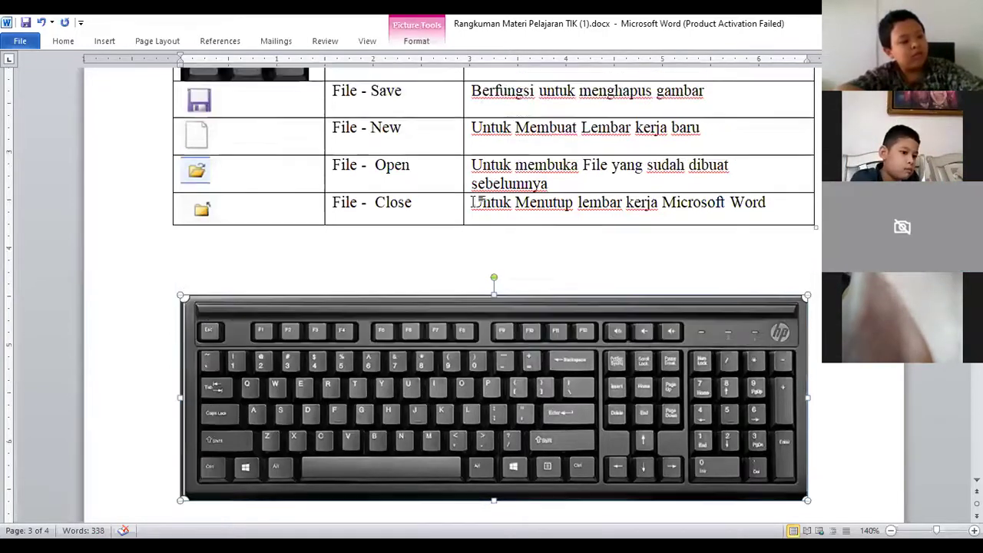
{"action": "scroll", "coordinate": [467, 208], "scroll_direction": "up", "scroll_amount": 4}
{"action": "scroll", "coordinate": [467, 211], "scroll_direction": "up", "scroll_amount": 4}
{"action": "scroll", "coordinate": [465, 213], "scroll_direction": "up", "scroll_amount": 5}
{"action": "scroll", "coordinate": [465, 214], "scroll_direction": "up", "scroll_amount": 4}
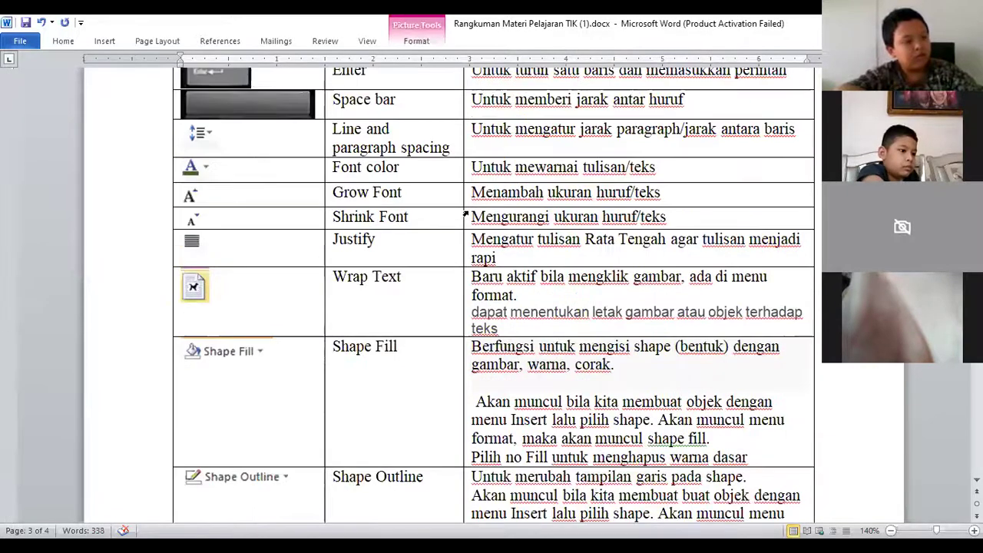
{"action": "scroll", "coordinate": [465, 215], "scroll_direction": "up", "scroll_amount": 2}
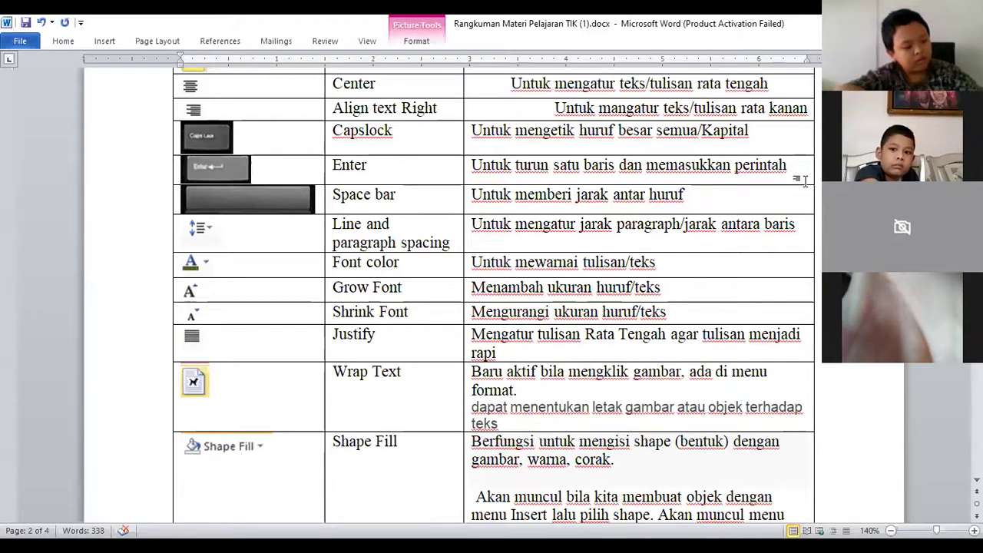
{"action": "scroll", "coordinate": [610, 398], "scroll_direction": "down", "scroll_amount": 15}
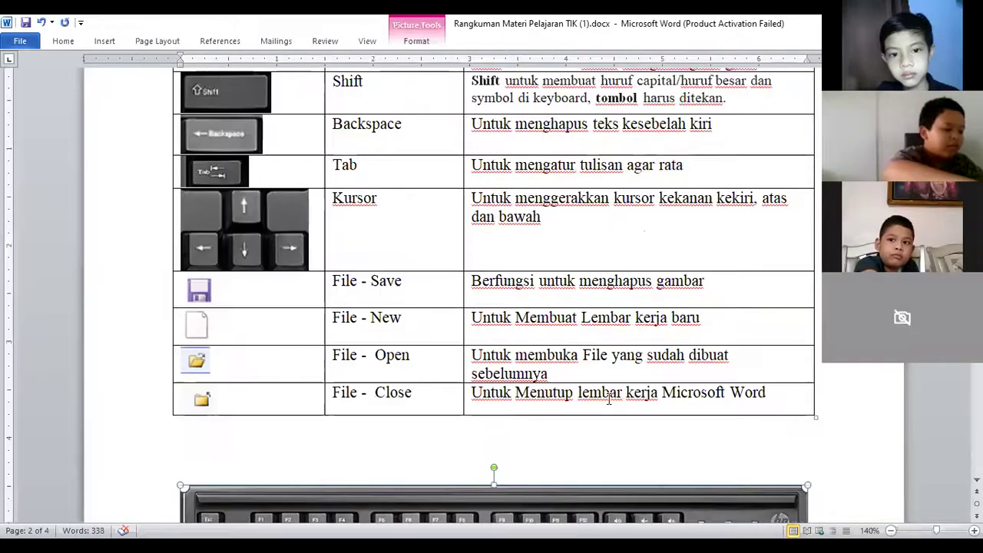
{"action": "scroll", "coordinate": [609, 398], "scroll_direction": "down", "scroll_amount": 4}
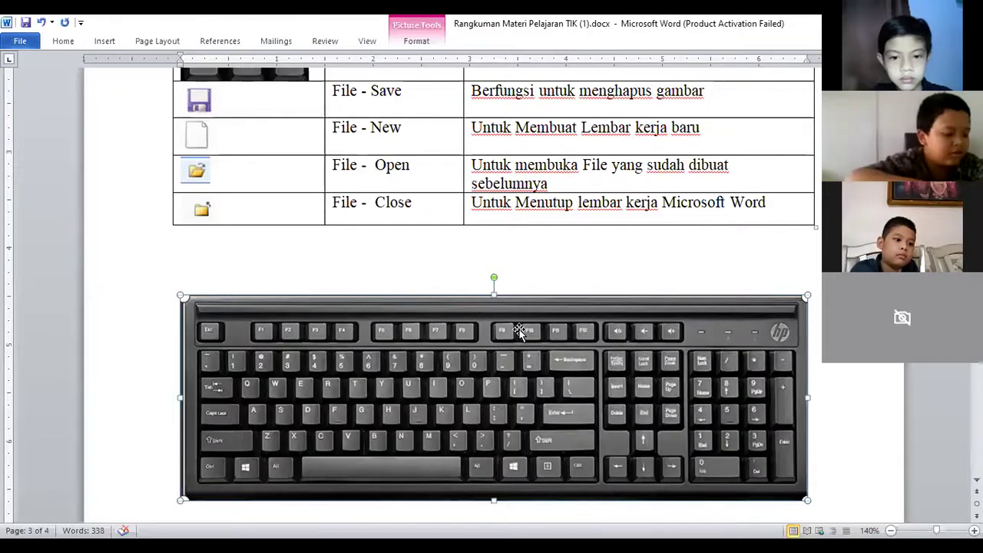
{"action": "scroll", "coordinate": [520, 331], "scroll_direction": "up", "scroll_amount": 3}
{"action": "scroll", "coordinate": [520, 330], "scroll_direction": "up", "scroll_amount": 3}
{"action": "scroll", "coordinate": [520, 330], "scroll_direction": "up", "scroll_amount": 3}
{"action": "scroll", "coordinate": [520, 330], "scroll_direction": "up", "scroll_amount": 3}
{"action": "scroll", "coordinate": [521, 331], "scroll_direction": "up", "scroll_amount": 3}
{"action": "scroll", "coordinate": [521, 330], "scroll_direction": "up", "scroll_amount": 3}
{"action": "scroll", "coordinate": [522, 329], "scroll_direction": "up", "scroll_amount": 3}
{"action": "scroll", "coordinate": [525, 327], "scroll_direction": "down", "scroll_amount": 3}
{"action": "scroll", "coordinate": [524, 327], "scroll_direction": "up", "scroll_amount": 3}
{"action": "scroll", "coordinate": [523, 327], "scroll_direction": "up", "scroll_amount": 3}
{"action": "scroll", "coordinate": [524, 326], "scroll_direction": "up", "scroll_amount": 1}
{"action": "scroll", "coordinate": [524, 326], "scroll_direction": "down", "scroll_amount": 4}
{"action": "scroll", "coordinate": [524, 327], "scroll_direction": "down", "scroll_amount": 5}
{"action": "scroll", "coordinate": [524, 326], "scroll_direction": "down", "scroll_amount": 3}
{"action": "scroll", "coordinate": [524, 326], "scroll_direction": "down", "scroll_amount": 1}
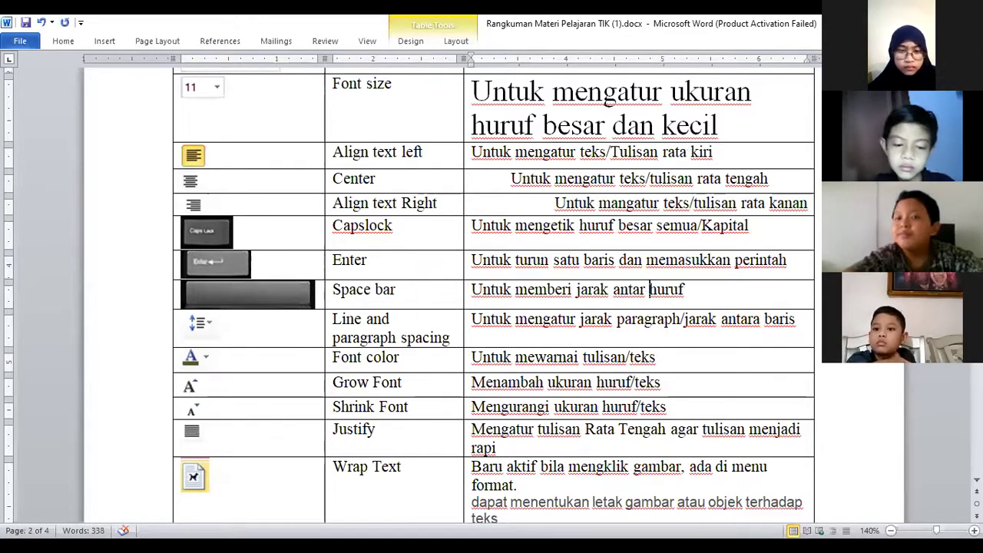
{"action": "key", "text": "BackSpace"}
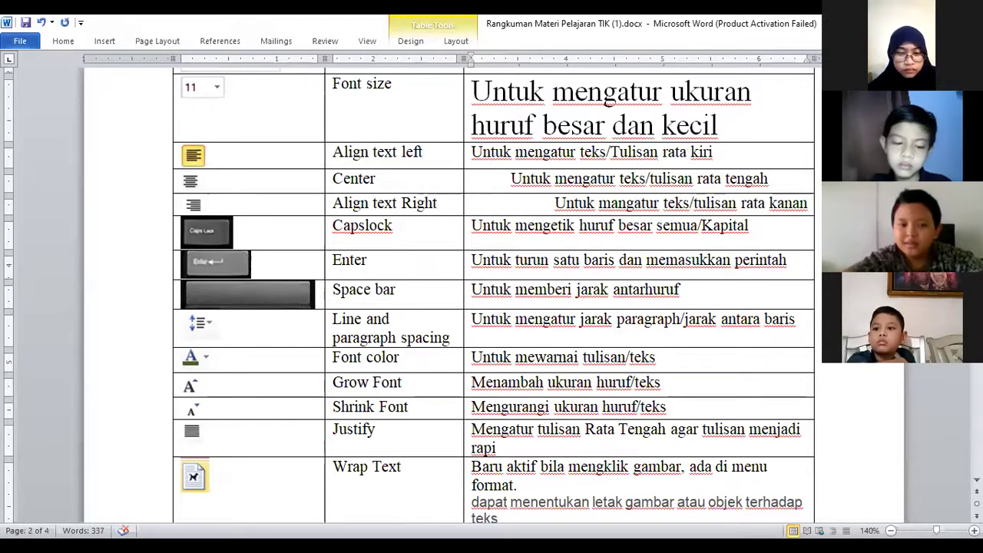
{"action": "key", "text": "BackSpace"}
{"action": "key", "text": "BackSpace"}
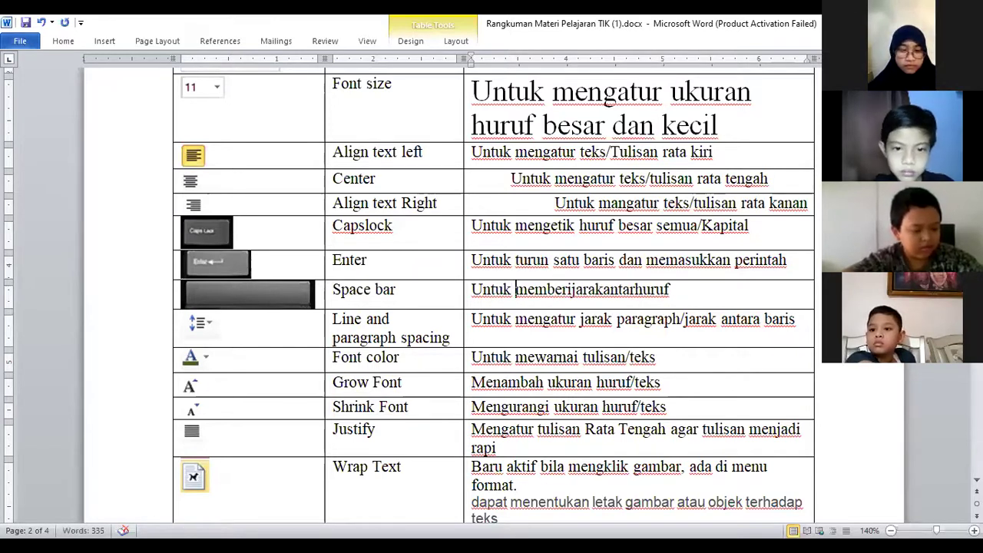
{"action": "key", "text": "BackSpace"}
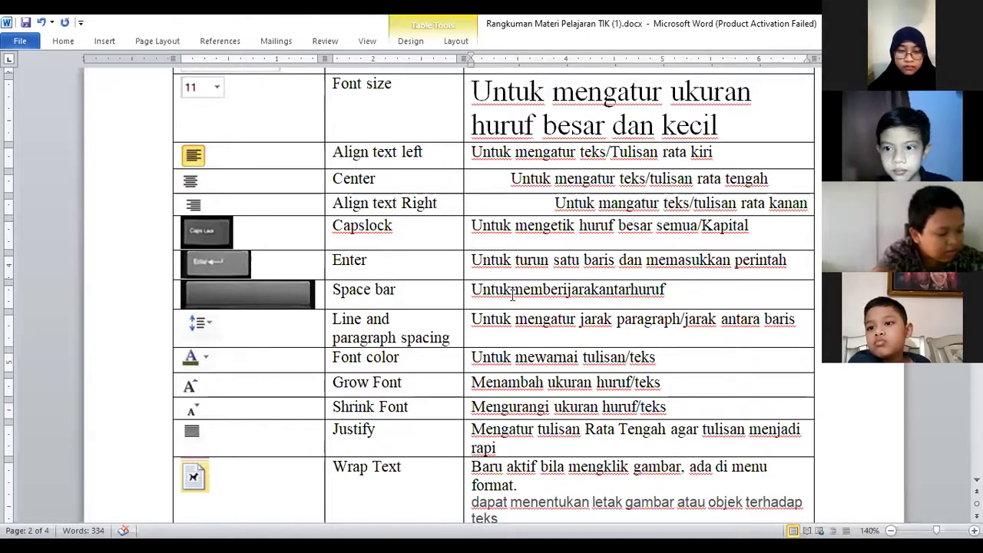
{"action": "left_click", "coordinate": [512, 290]}
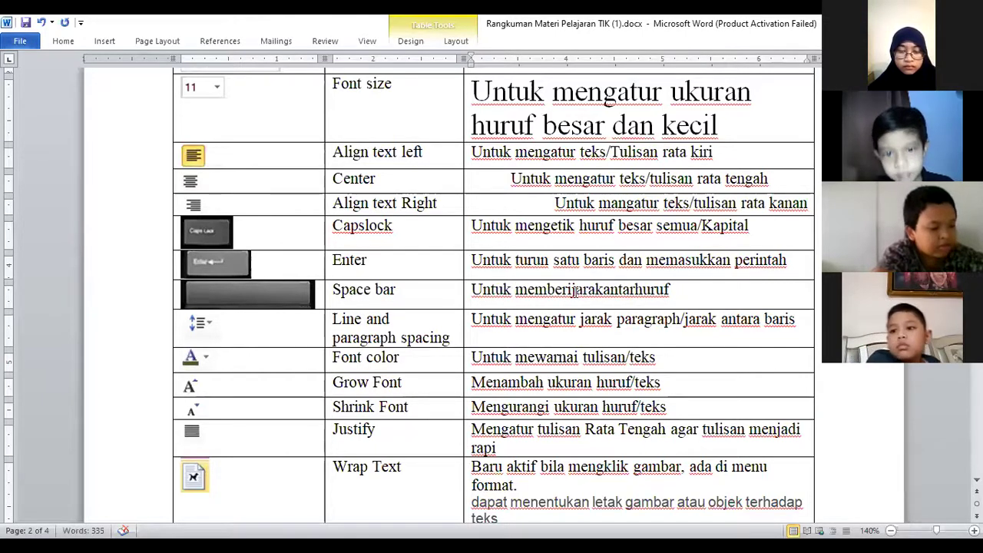
{"action": "left_click", "coordinate": [564, 291]}
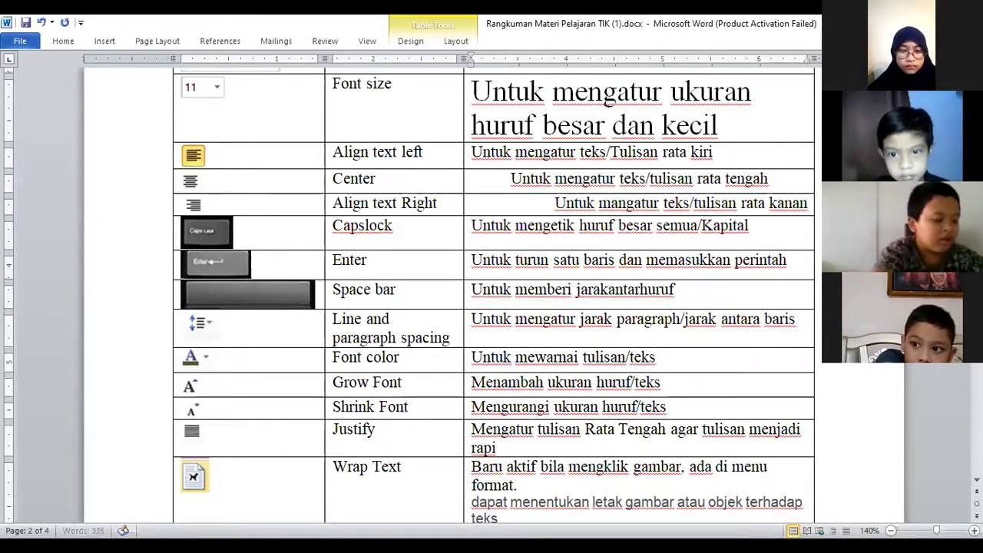
{"action": "left_click", "coordinate": [608, 290]}
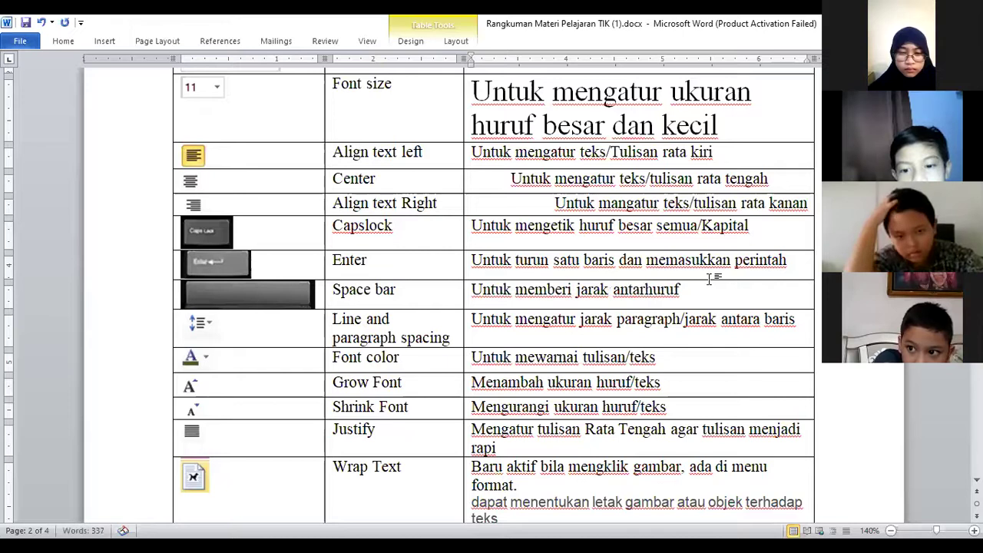
{"action": "left_click", "coordinate": [643, 290]}
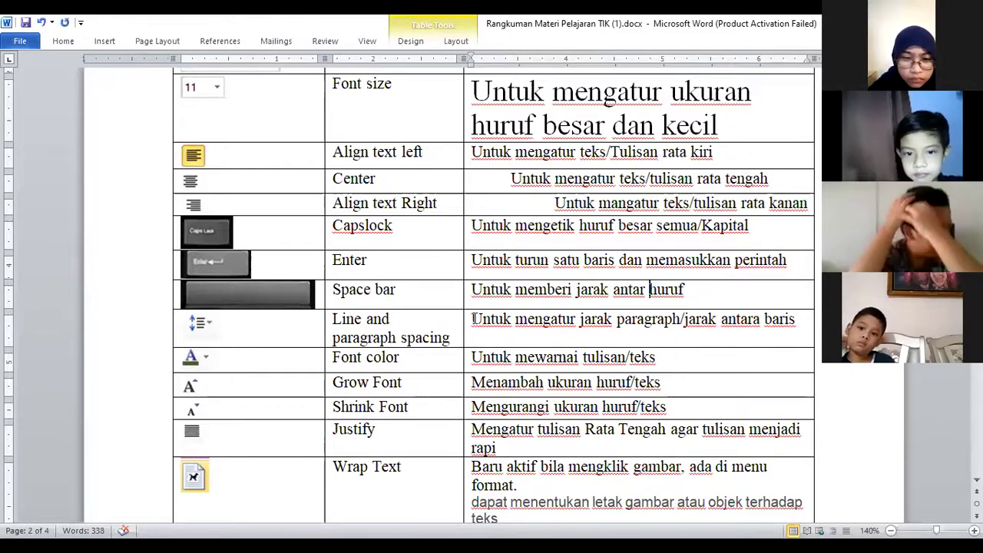
- Give the Line and paragraph spacing through Shrink Font descriptions 3.0 line spacing, after trying 2.0
{"action": "left_click_drag", "start_coordinate": [473, 318], "coordinate": [751, 373]}
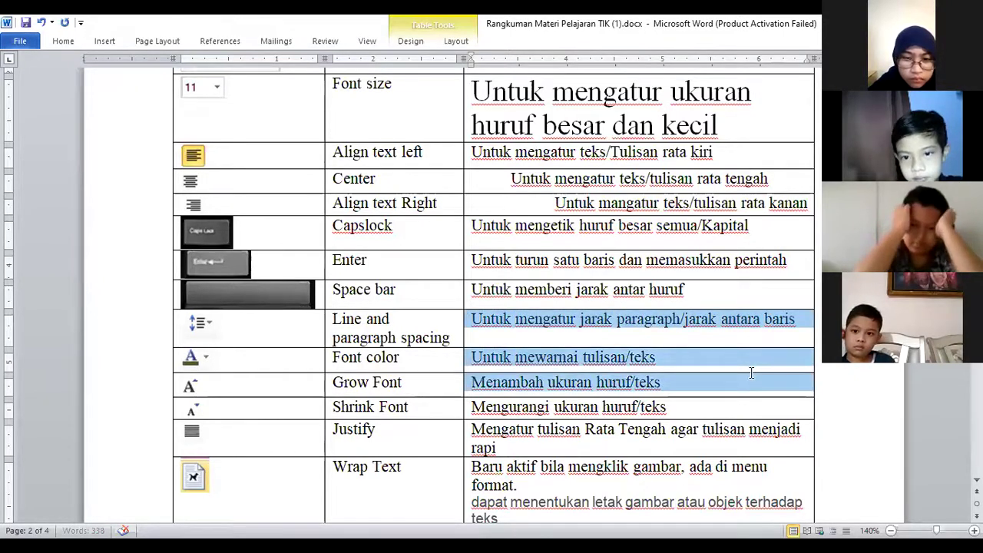
{"action": "left_click_drag", "start_coordinate": [745, 392], "coordinate": [743, 406]}
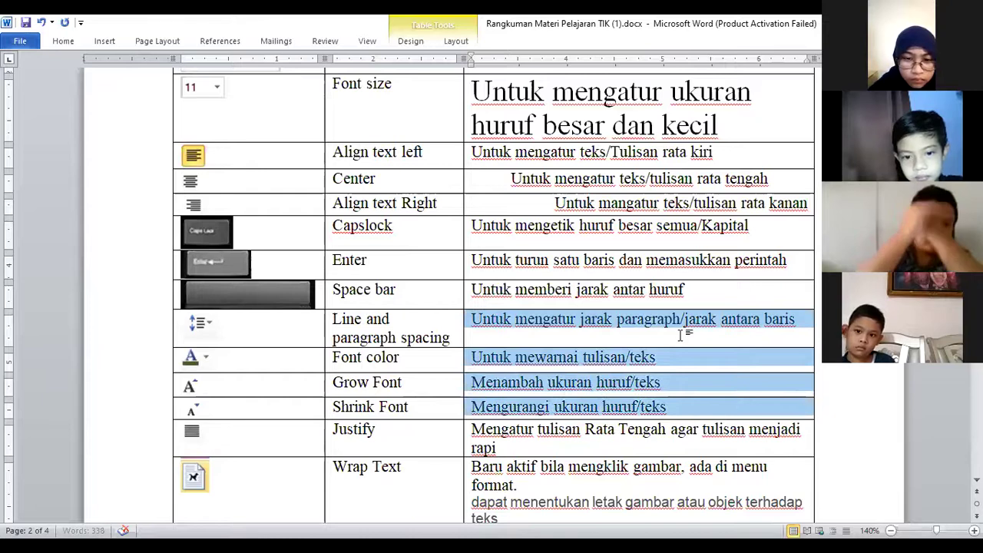
{"action": "left_click", "coordinate": [63, 43]}
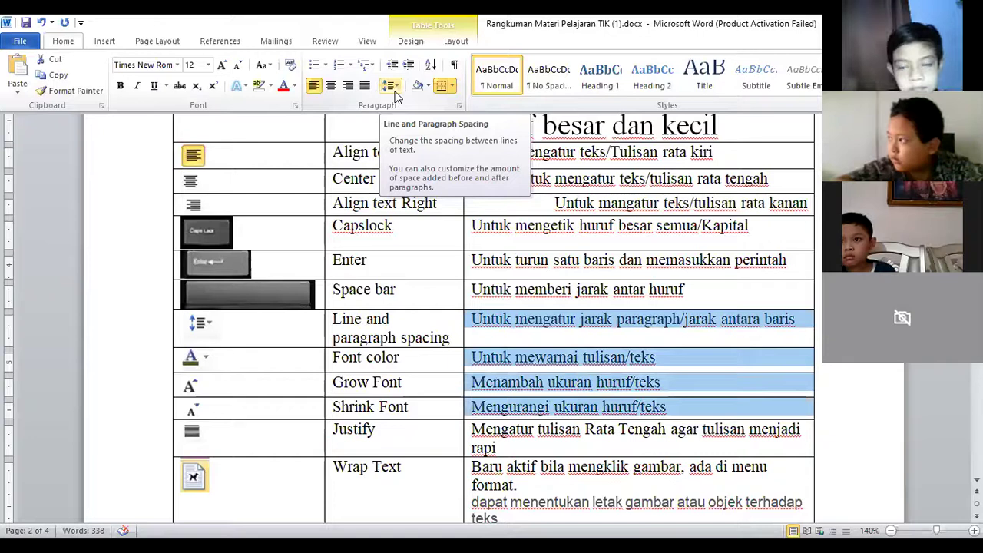
{"action": "left_click", "coordinate": [394, 87]}
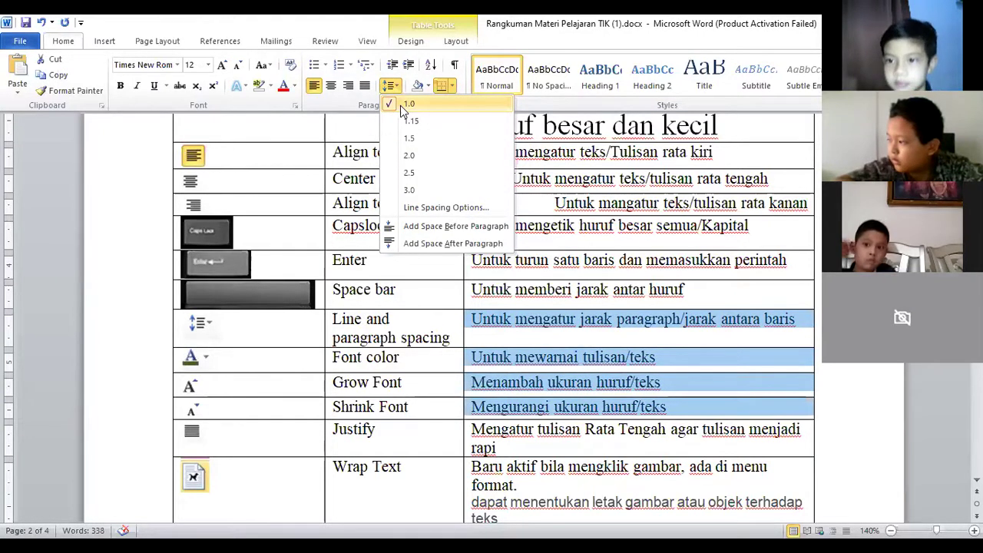
{"action": "left_click", "coordinate": [407, 156]}
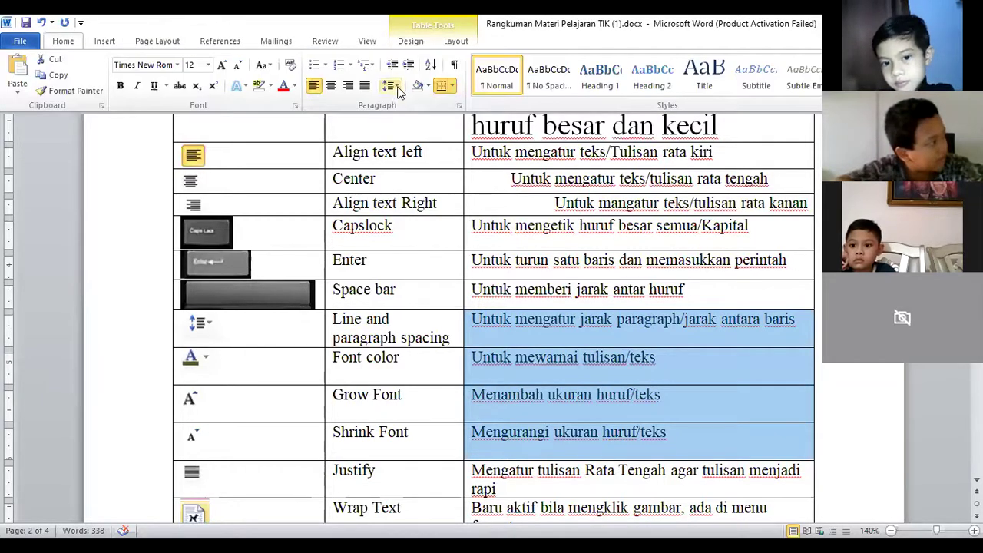
{"action": "left_click", "coordinate": [397, 87]}
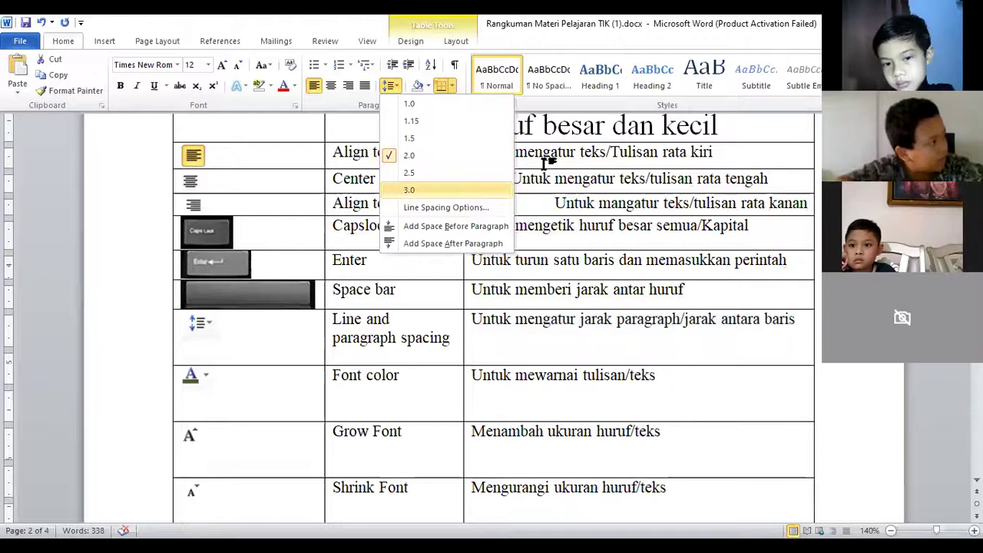
{"action": "left_click", "coordinate": [692, 203]}
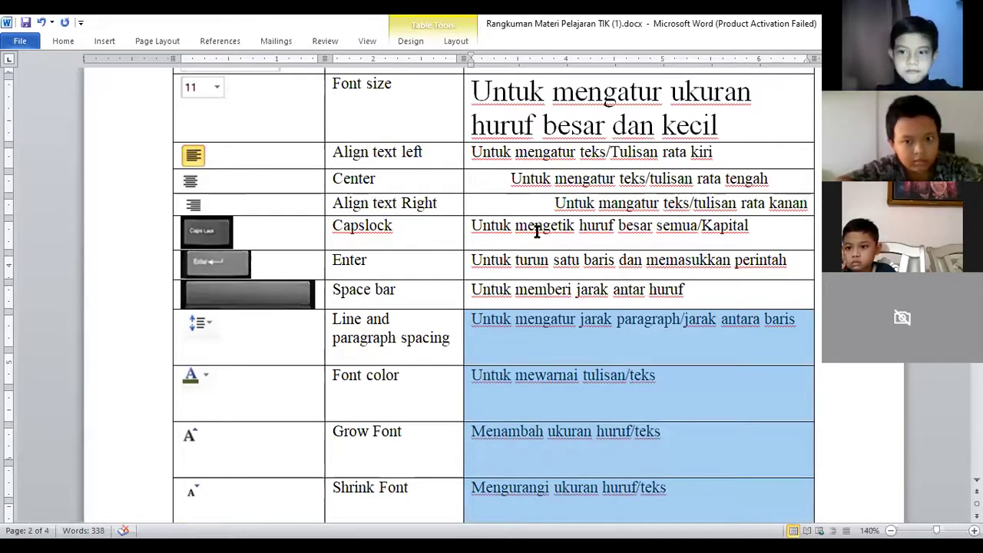
{"action": "scroll", "coordinate": [564, 253], "scroll_direction": "down", "scroll_amount": 3}
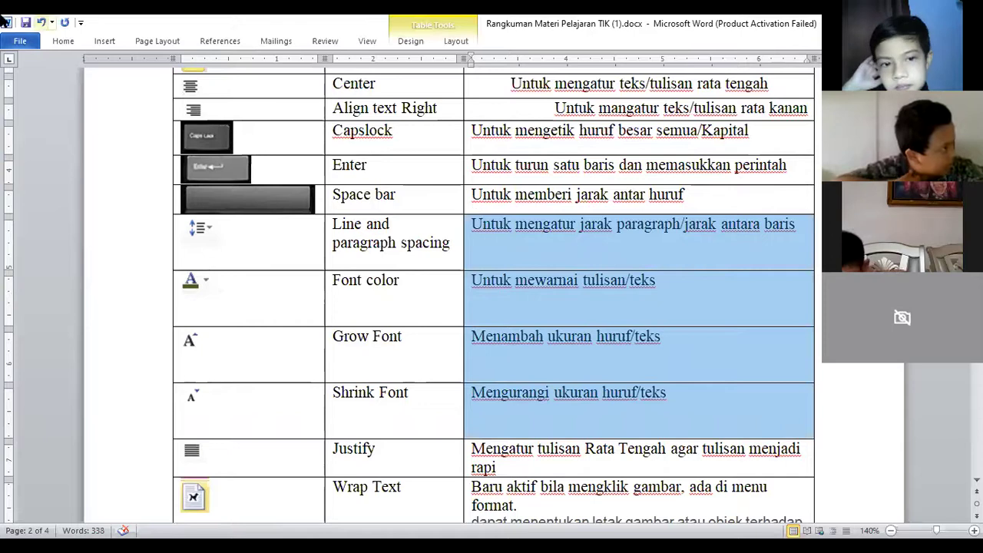
- Undo the extra line spacing and colour part of the Font color description teal
{"action": "left_click", "coordinate": [41, 23]}
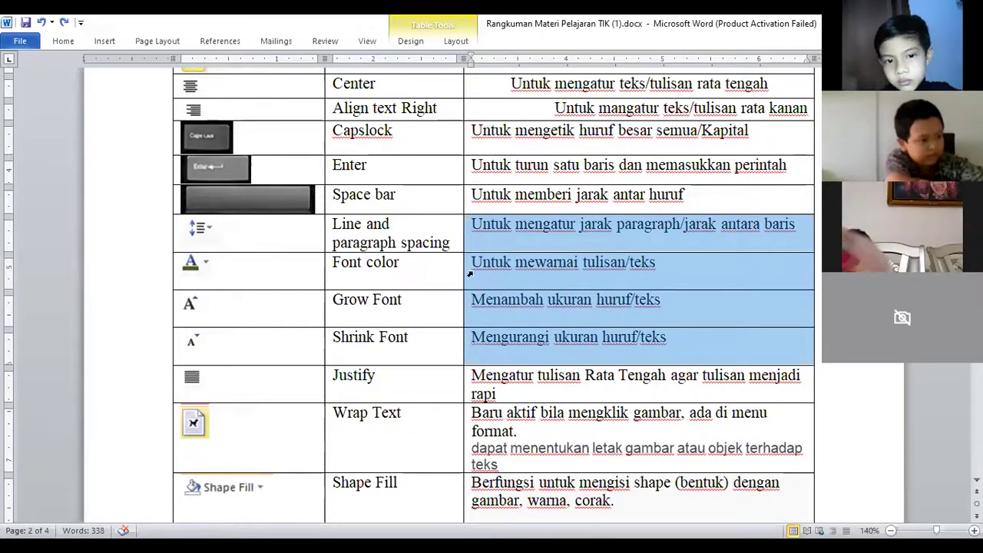
{"action": "left_click", "coordinate": [345, 231]}
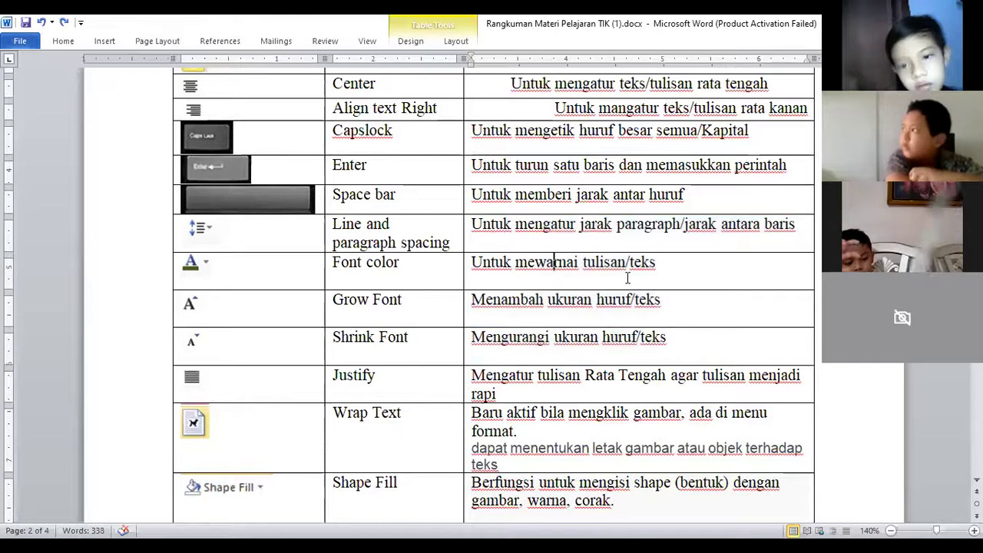
{"action": "left_click_drag", "start_coordinate": [656, 264], "coordinate": [470, 261]}
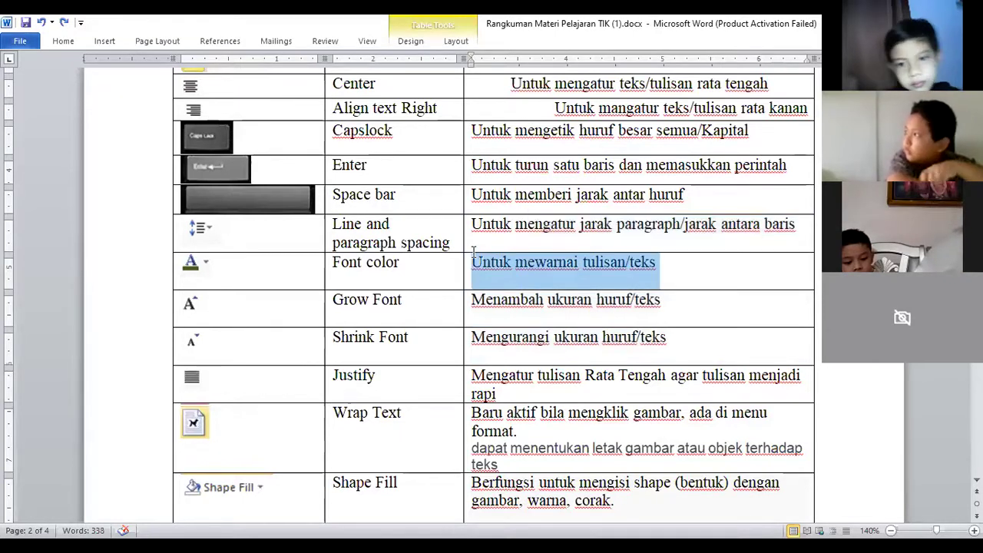
{"action": "left_click", "coordinate": [64, 41]}
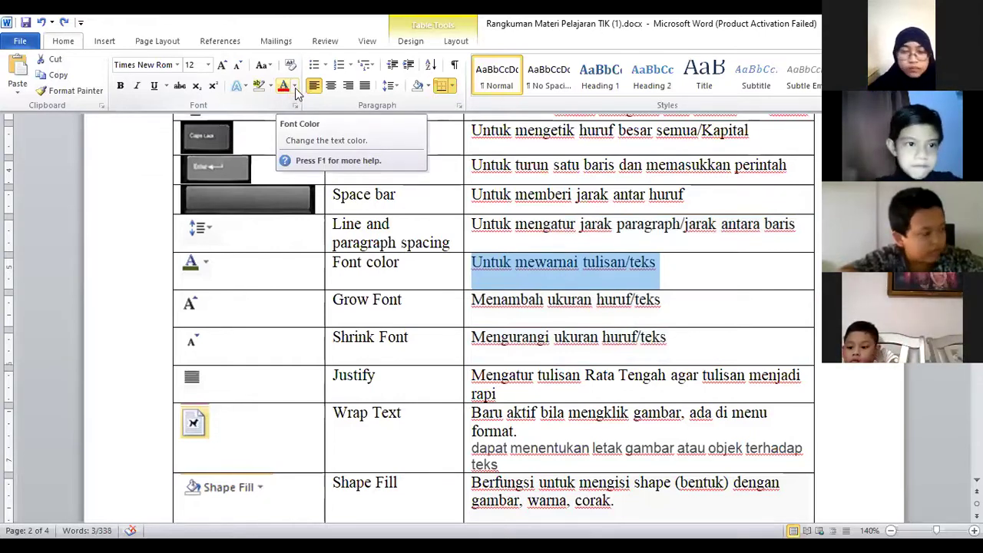
{"action": "left_click", "coordinate": [293, 88]}
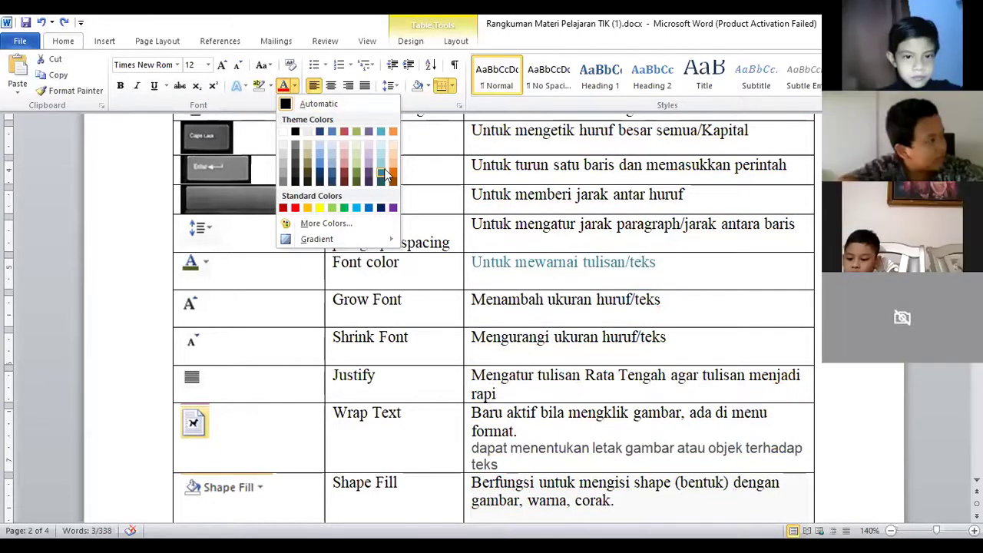
{"action": "left_click", "coordinate": [381, 185]}
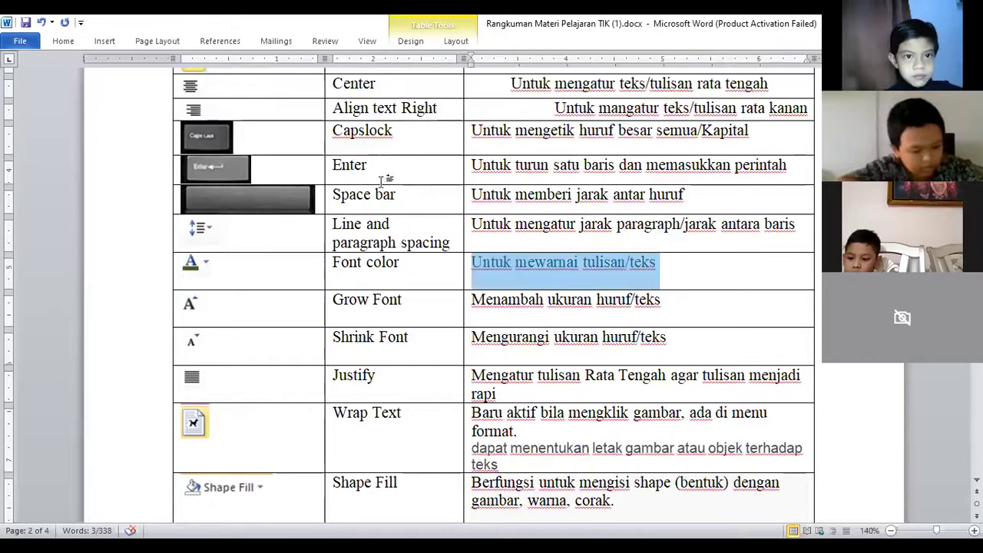
{"action": "left_click", "coordinate": [575, 281]}
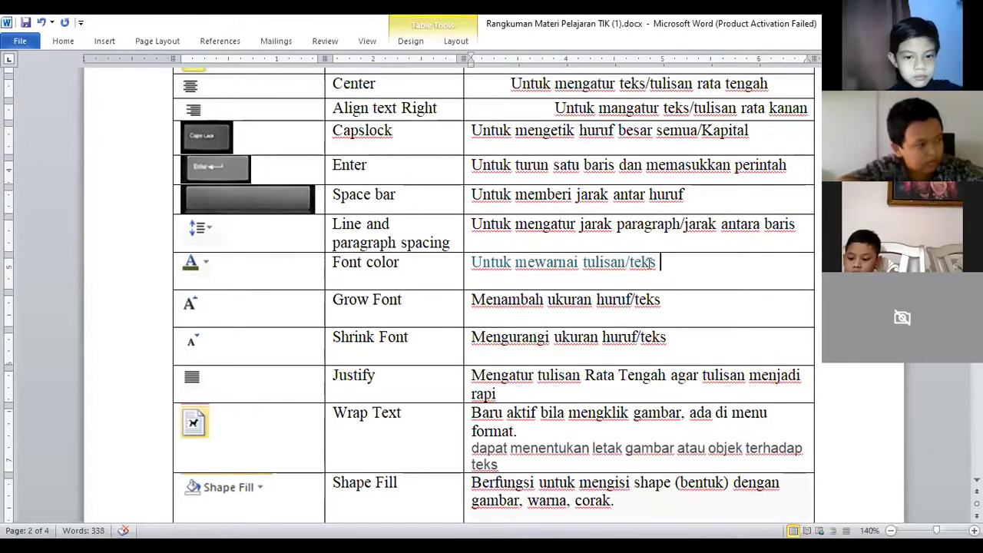
- Recolour the whole Font color description dark blue, then dark red
{"action": "left_click_drag", "start_coordinate": [651, 262], "coordinate": [479, 264]}
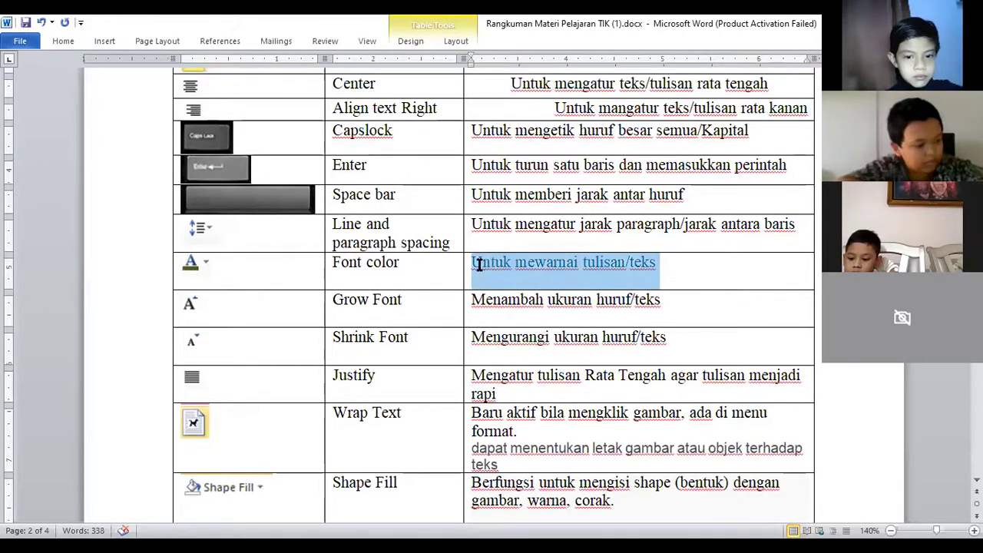
{"action": "left_click", "coordinate": [51, 43]}
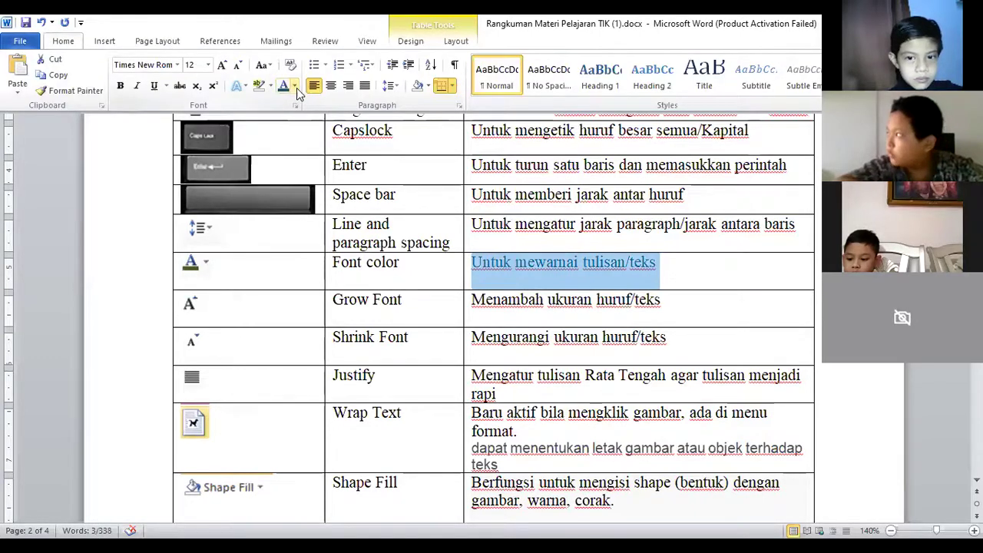
{"action": "left_click", "coordinate": [297, 88]}
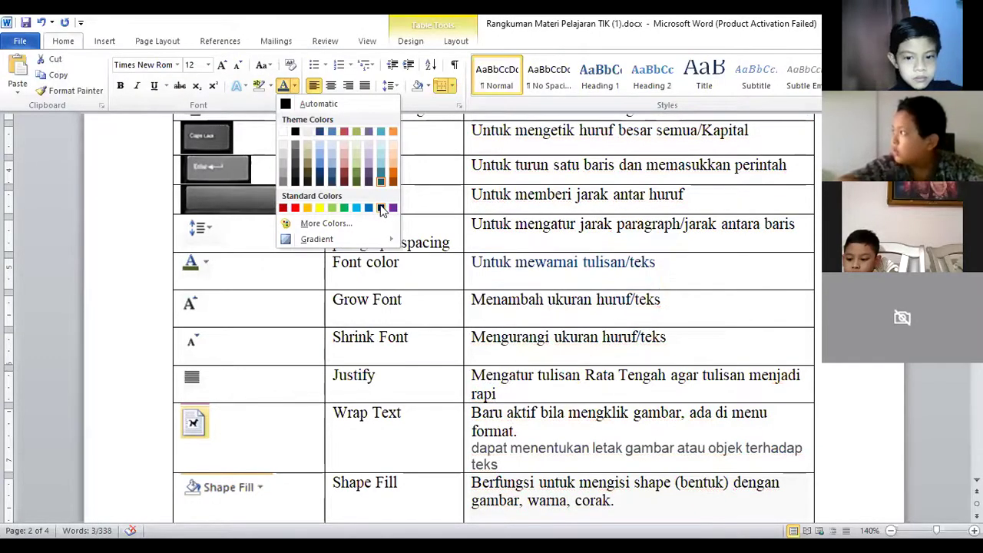
{"action": "left_click", "coordinate": [613, 300]}
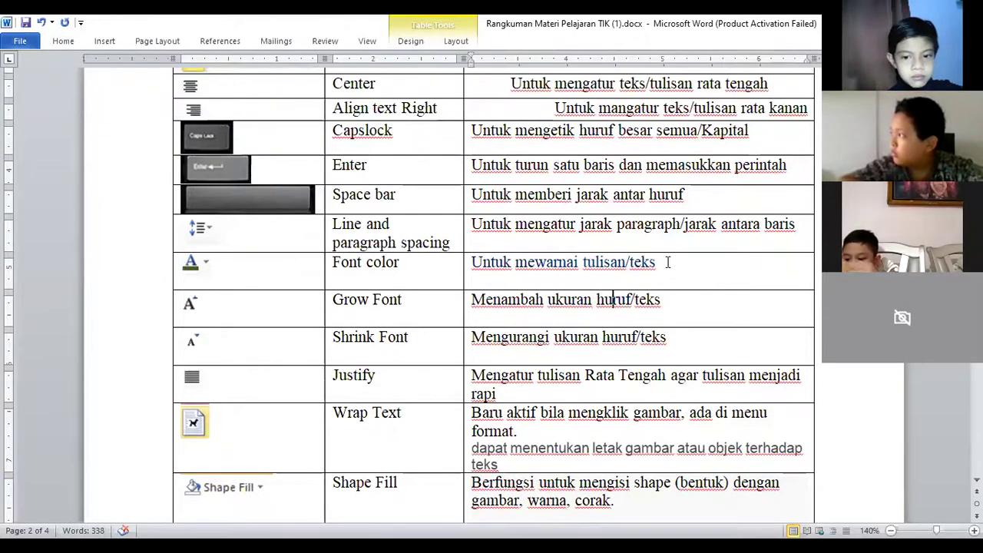
{"action": "left_click_drag", "start_coordinate": [678, 281], "coordinate": [480, 254]}
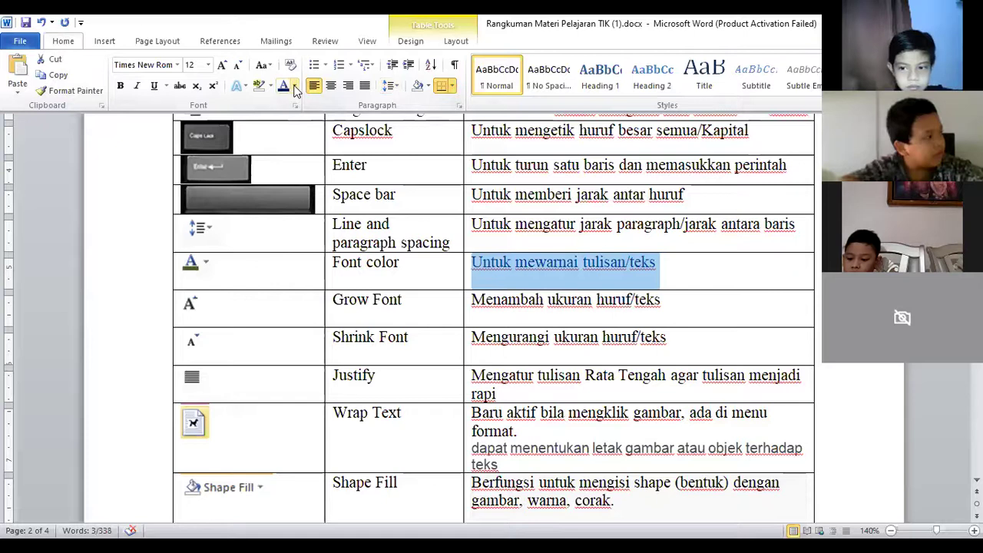
{"action": "left_click", "coordinate": [294, 86]}
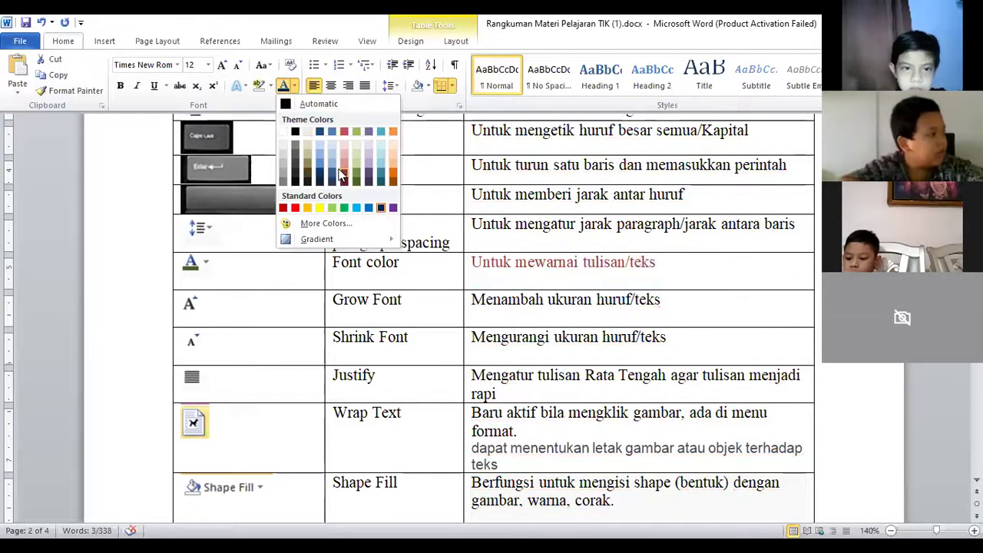
{"action": "scroll", "coordinate": [408, 253], "scroll_direction": "up", "scroll_amount": 10}
{"action": "scroll", "coordinate": [224, 351], "scroll_direction": "up", "scroll_amount": 1}
{"action": "mouse_move", "coordinate": [246, 363]}
{"action": "left_mouse_down"}
{"action": "mouse_move", "coordinate": [712, 392]}
{"action": "mouse_move", "coordinate": [742, 371]}
{"action": "left_mouse_up"}
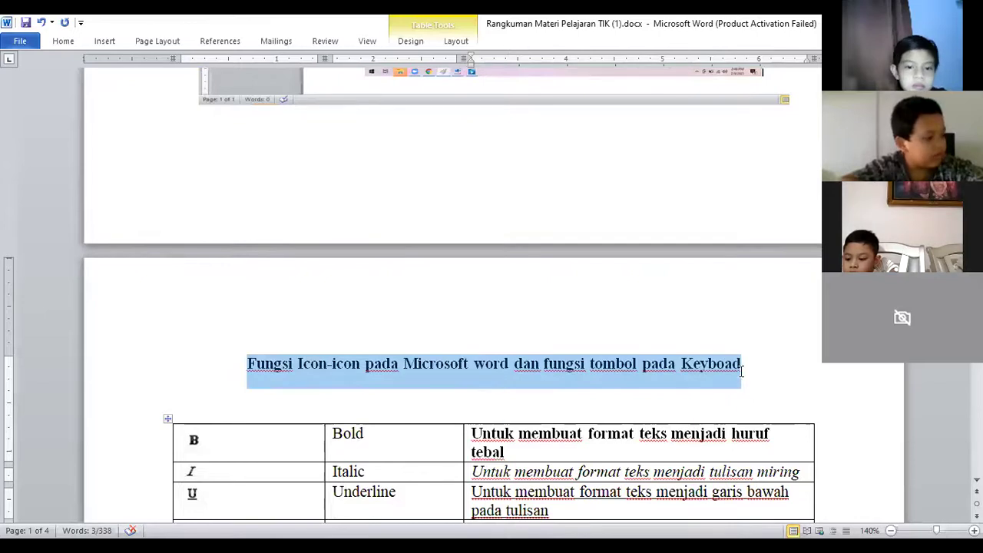
- Color the title heading above the table turquoise and set its font size to 18 pt
{"action": "left_click", "coordinate": [65, 47]}
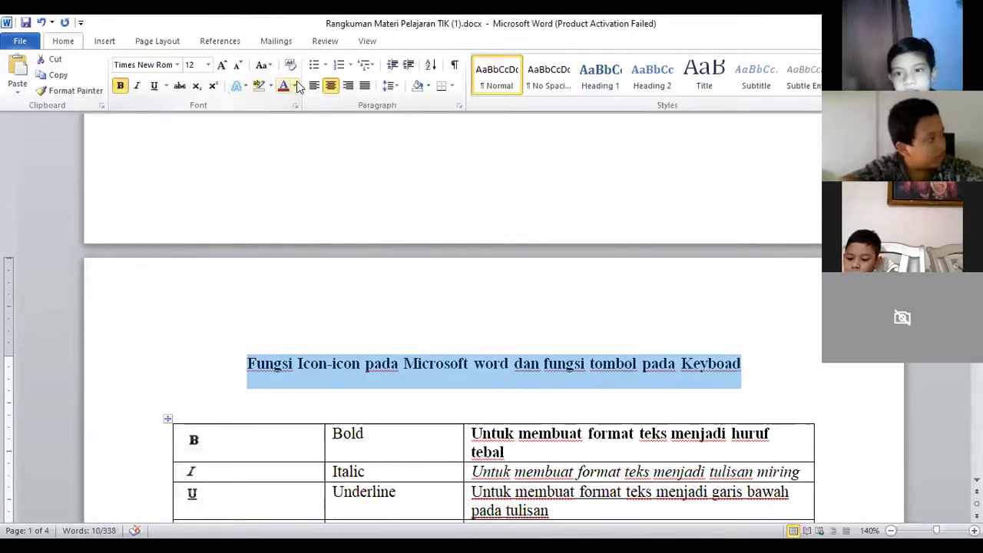
{"action": "left_click", "coordinate": [296, 86]}
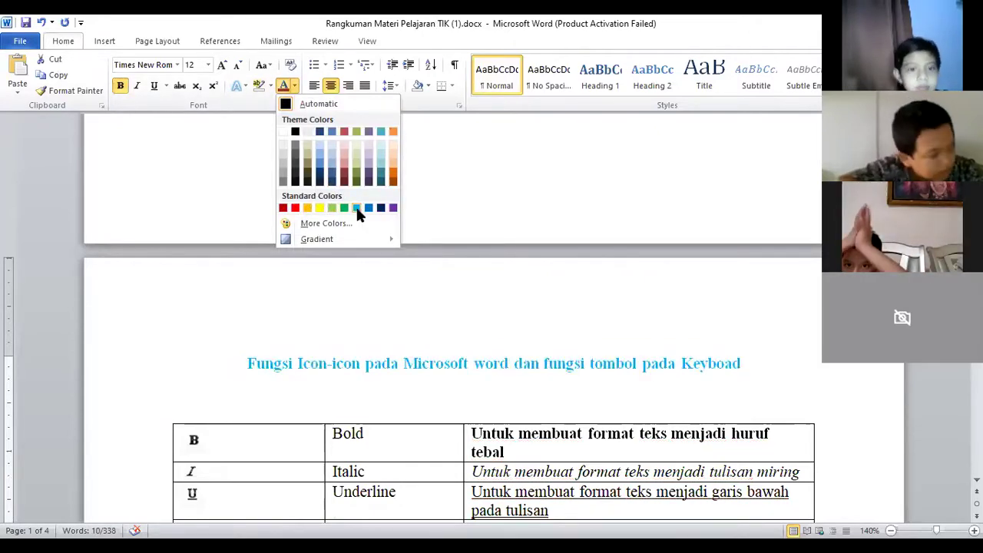
{"action": "left_click", "coordinate": [523, 326]}
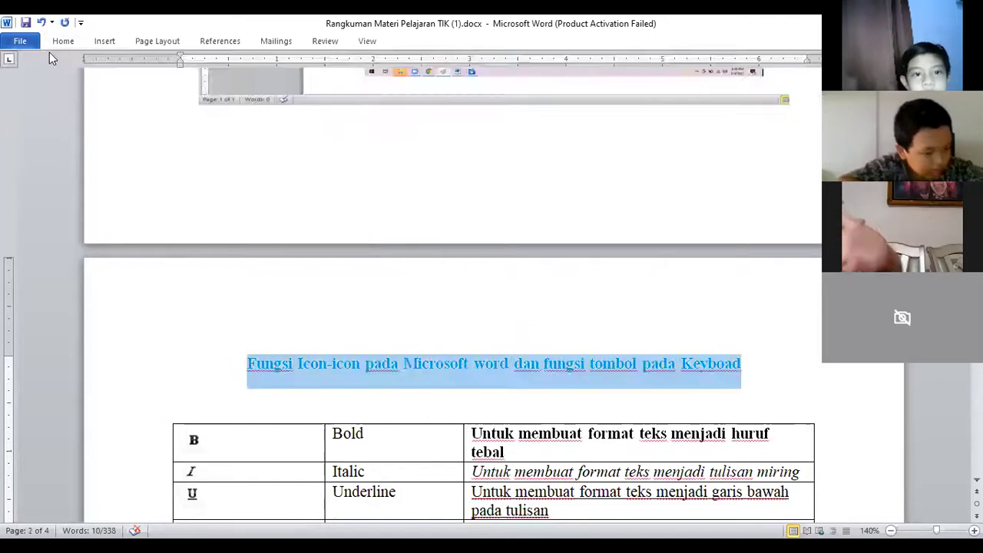
{"action": "left_click", "coordinate": [61, 41]}
{"action": "left_click", "coordinate": [208, 64]}
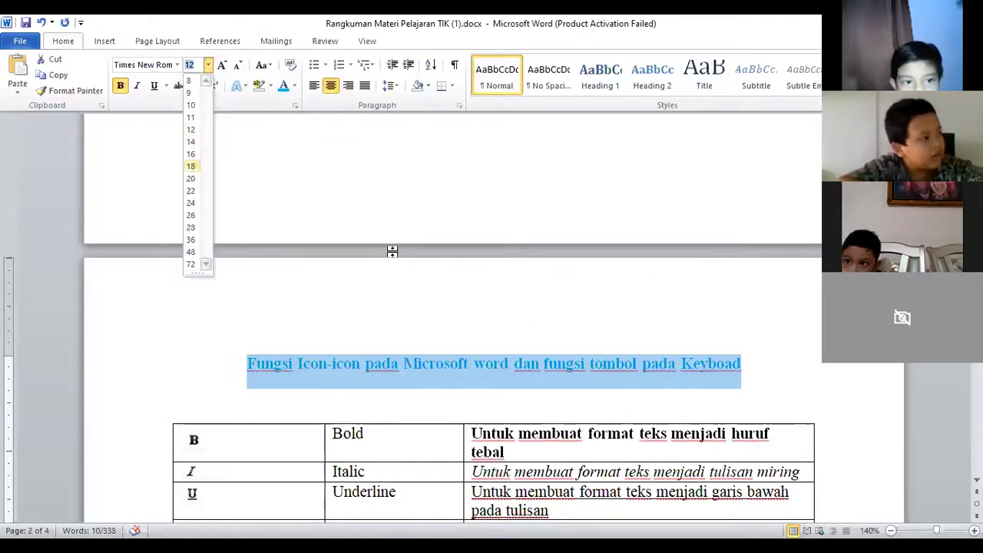
{"action": "key", "text": "Return"}
{"action": "left_click", "coordinate": [538, 366]}
{"action": "scroll", "coordinate": [518, 407], "scroll_direction": "down", "scroll_amount": 5}
{"action": "scroll", "coordinate": [519, 407], "scroll_direction": "down", "scroll_amount": 3}
{"action": "scroll", "coordinate": [527, 418], "scroll_direction": "down", "scroll_amount": 3}
{"action": "scroll", "coordinate": [527, 418], "scroll_direction": "down", "scroll_amount": 1}
- Grow the Grow Font description 'Menambah ukuran huruf/teks' two font-size steps
{"action": "scroll", "coordinate": [527, 424], "scroll_direction": "down", "scroll_amount": 1}
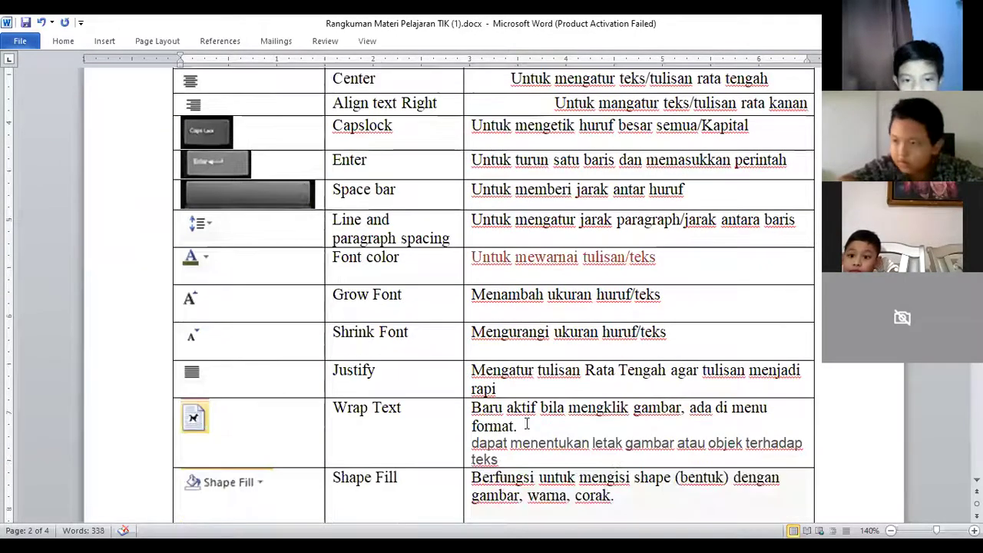
{"action": "scroll", "coordinate": [527, 424], "scroll_direction": "down", "scroll_amount": 1}
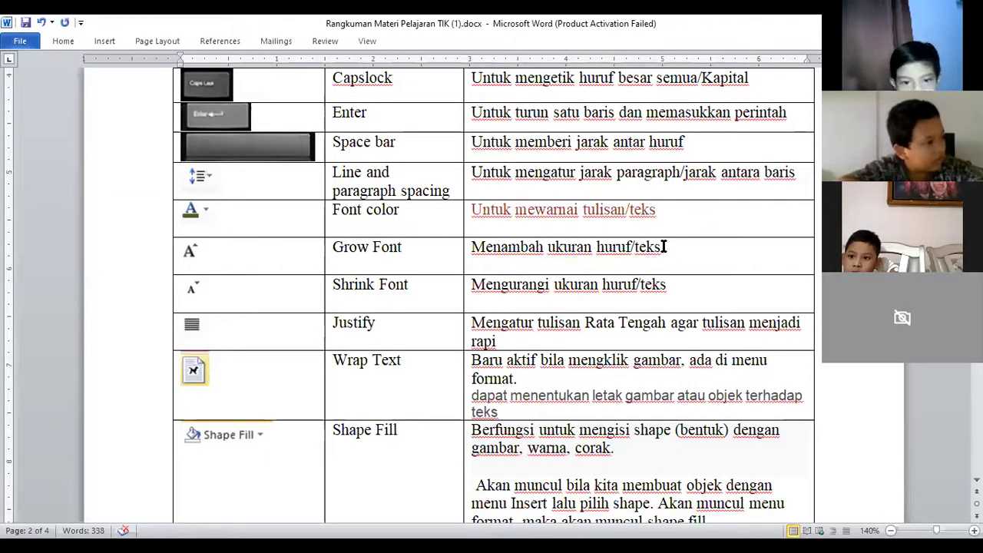
{"action": "left_click_drag", "start_coordinate": [663, 246], "coordinate": [491, 247]}
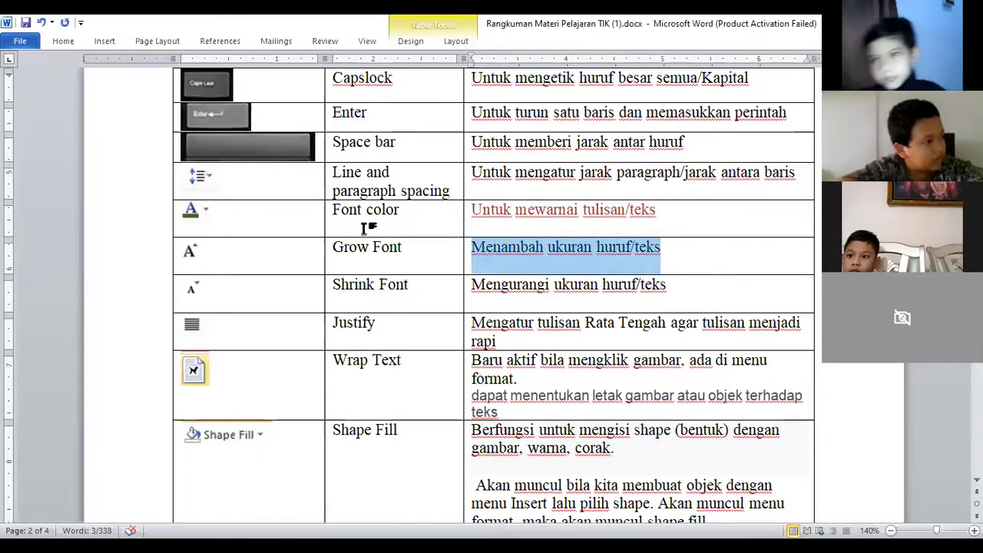
{"action": "left_click", "coordinate": [63, 42]}
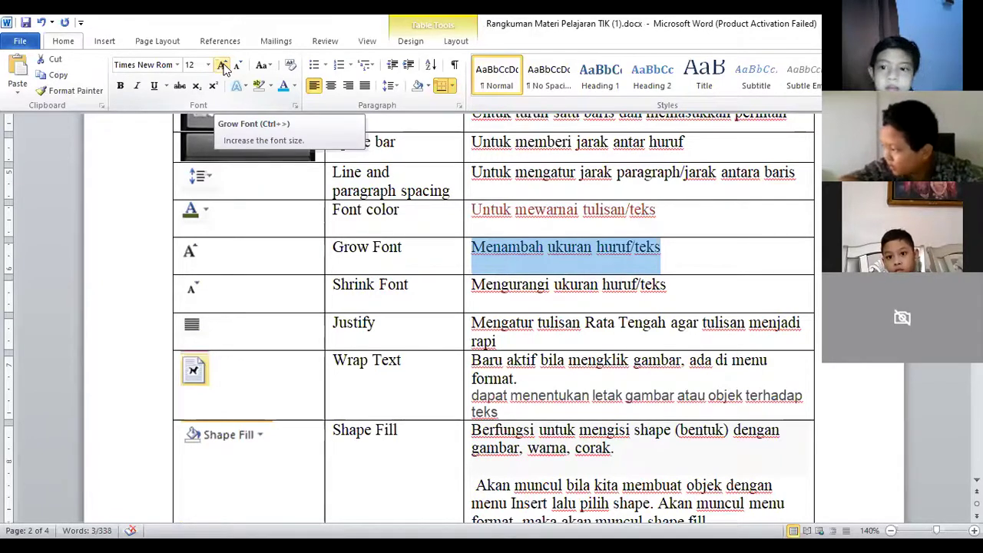
{"action": "left_click", "coordinate": [223, 67]}
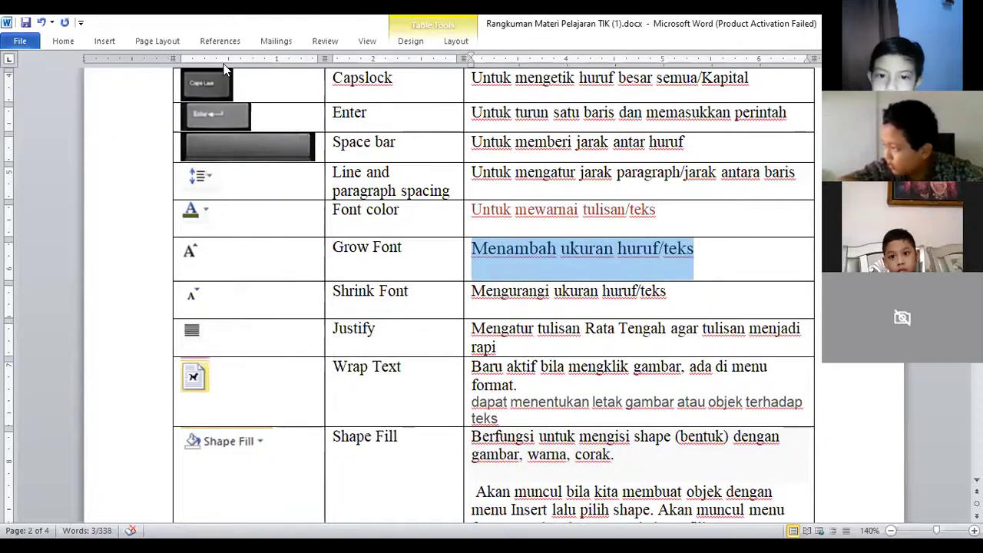
{"action": "left_click", "coordinate": [64, 41]}
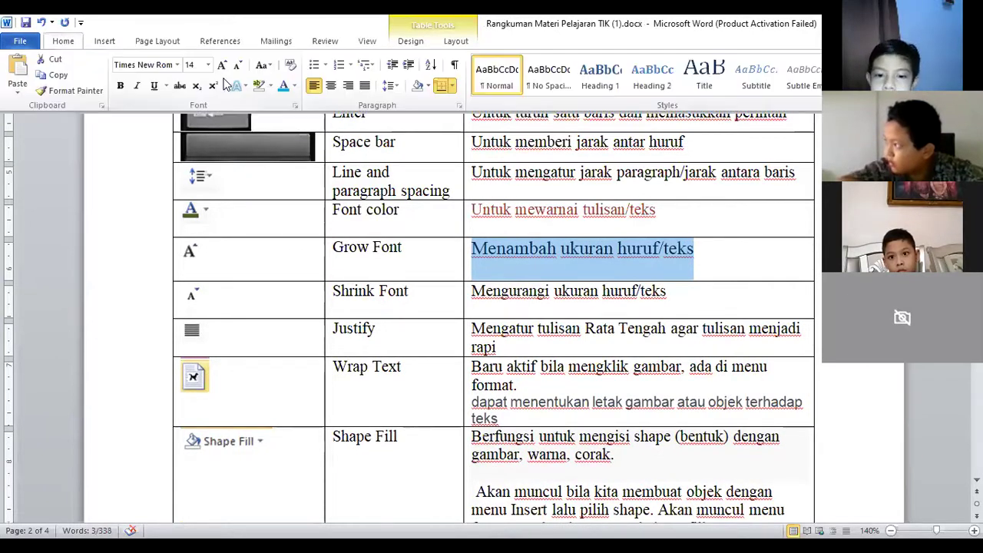
{"action": "left_click", "coordinate": [222, 66]}
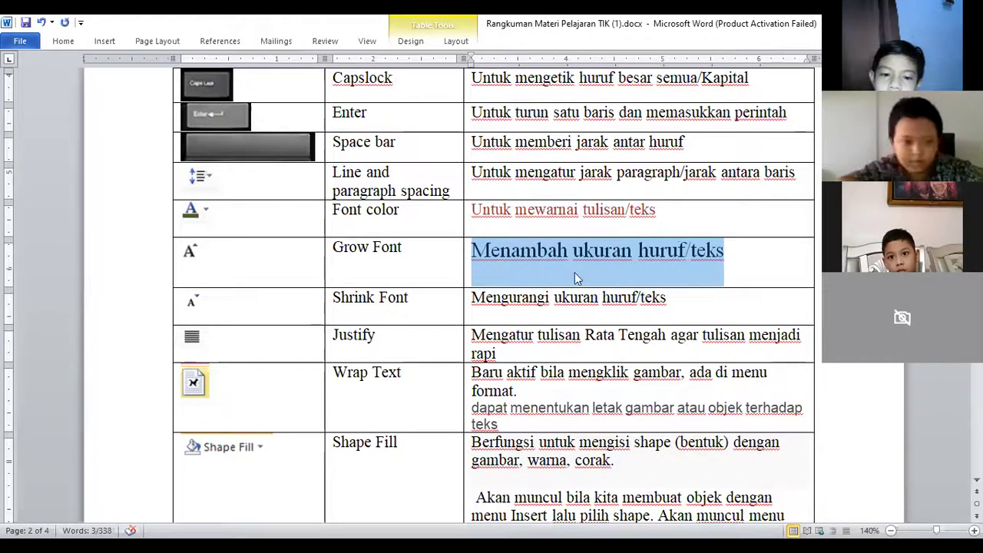
{"action": "left_click", "coordinate": [632, 296]}
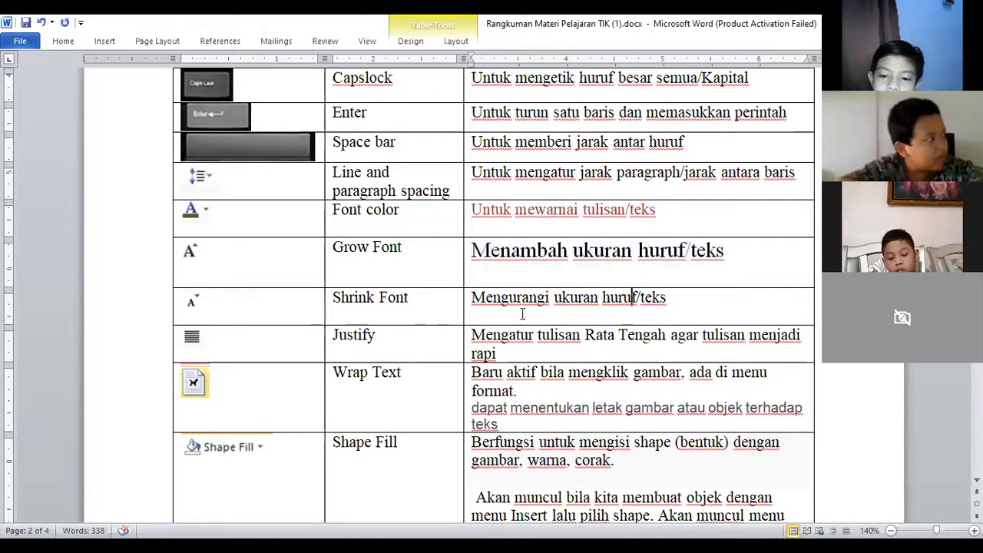
- Shrink the 'Mengurangi ukuran huruf/teks' description two steps, then select within the word Justify
{"action": "left_click_drag", "start_coordinate": [668, 301], "coordinate": [509, 298]}
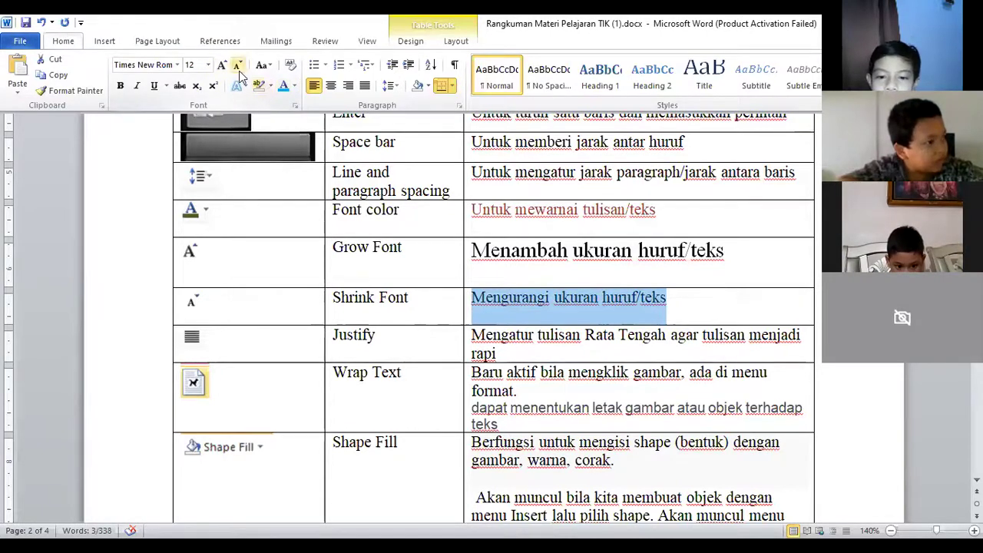
{"action": "left_click", "coordinate": [237, 67]}
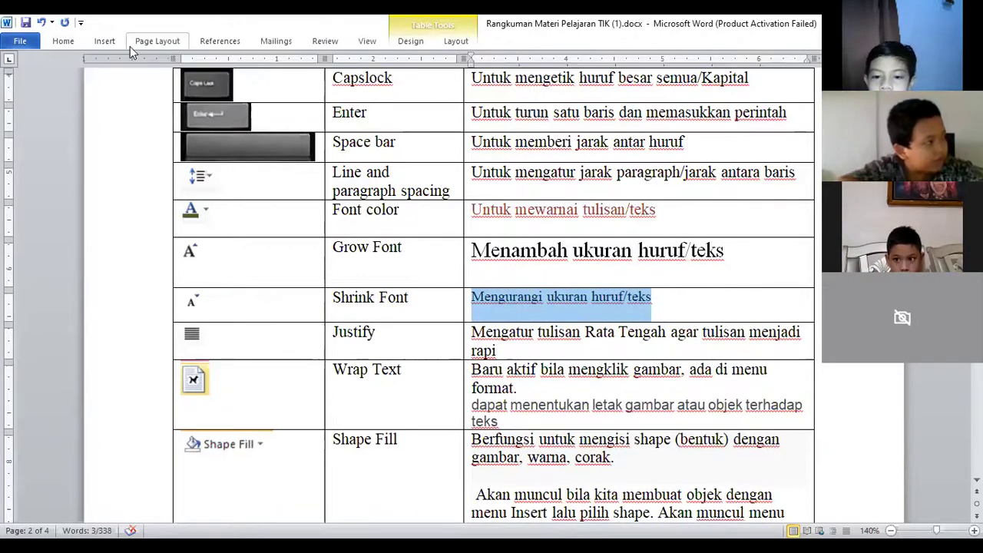
{"action": "left_click", "coordinate": [63, 40]}
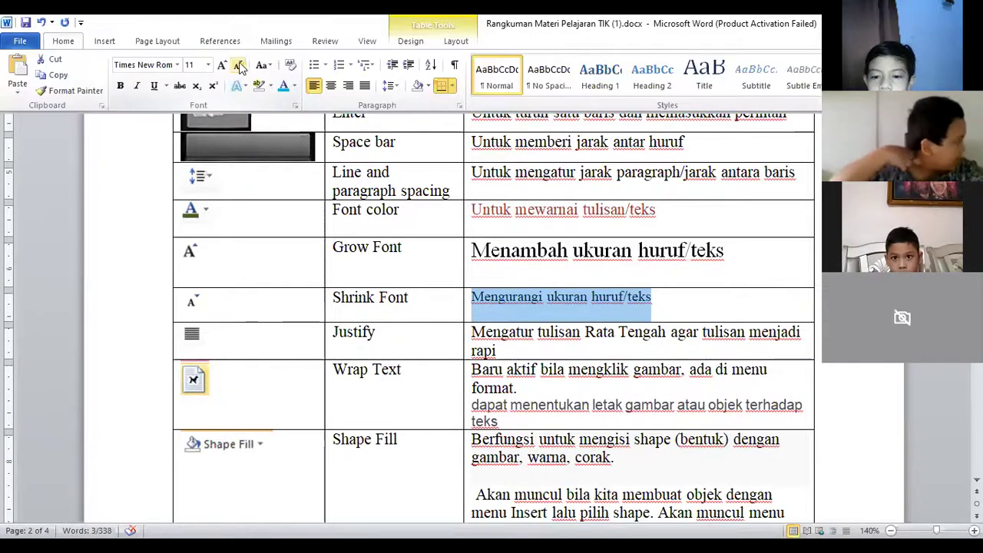
{"action": "left_click", "coordinate": [239, 68]}
{"action": "left_click", "coordinate": [639, 296]}
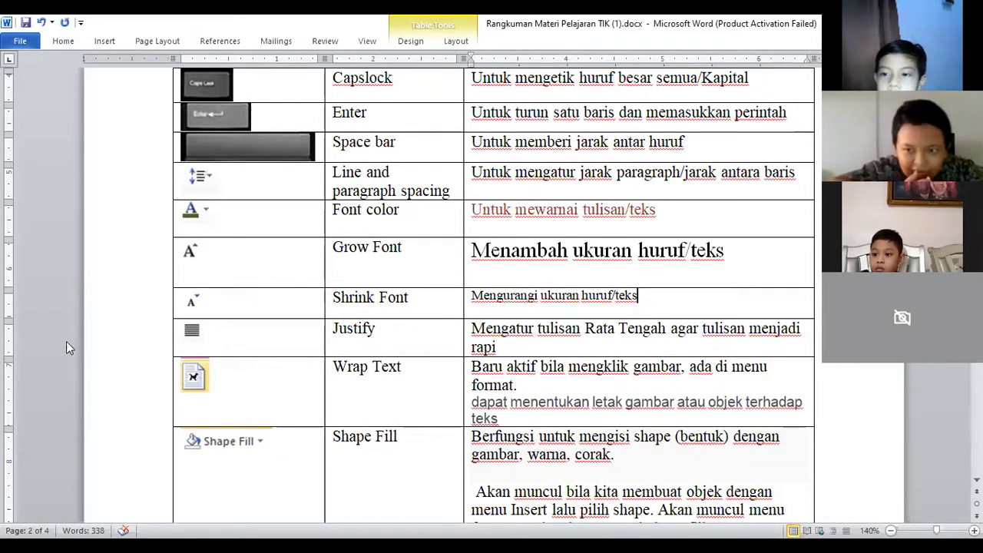
{"action": "left_click_drag", "start_coordinate": [376, 328], "coordinate": [350, 326]}
{"action": "left_click_drag", "start_coordinate": [326, 326], "coordinate": [356, 333]}
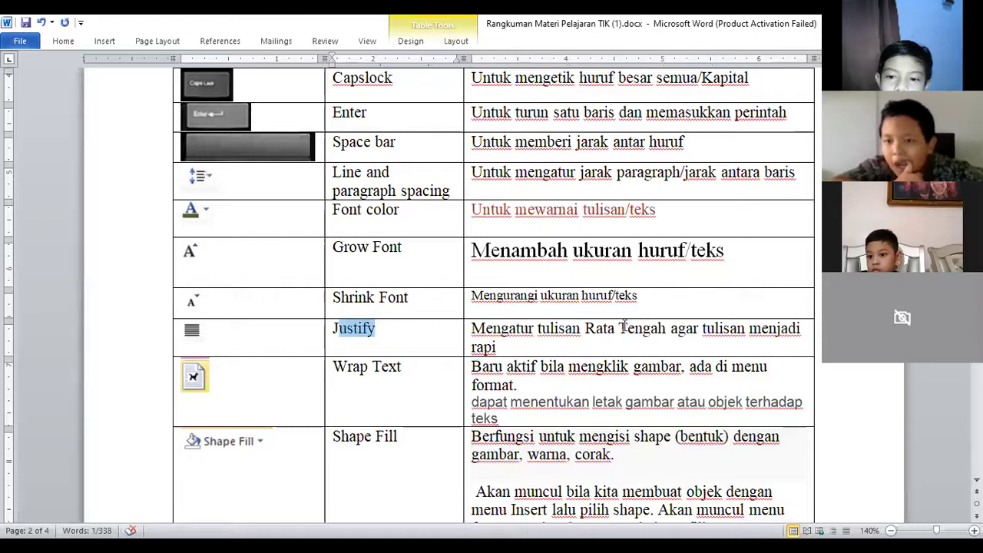
- Justify the Justify row's description paragraph
{"action": "left_click_drag", "start_coordinate": [501, 346], "coordinate": [472, 332]}
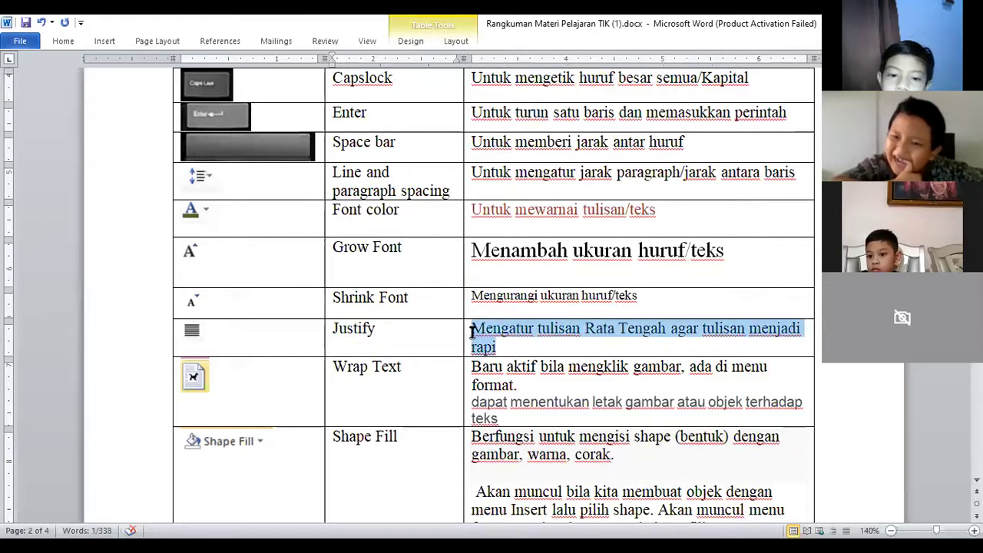
{"action": "left_click", "coordinate": [63, 41]}
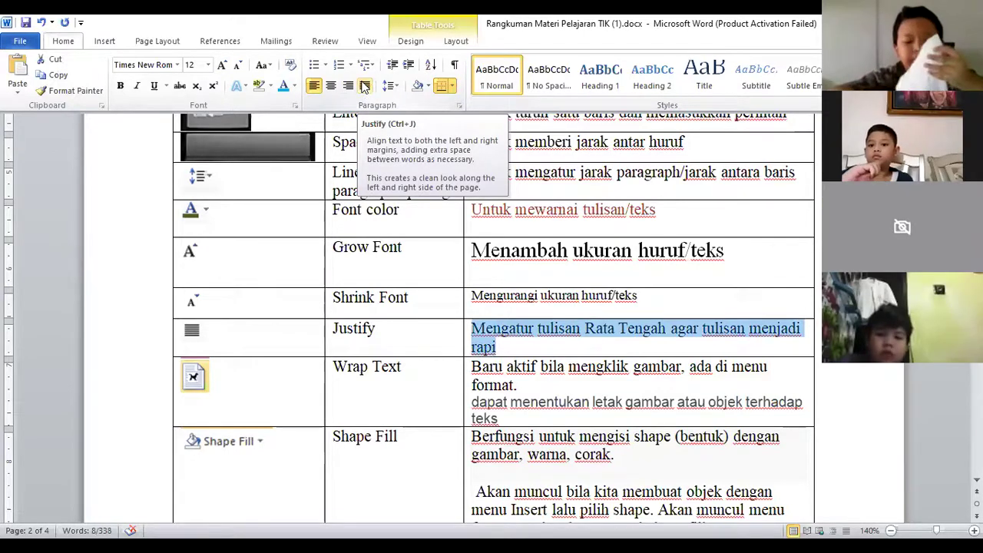
{"action": "left_click", "coordinate": [364, 80]}
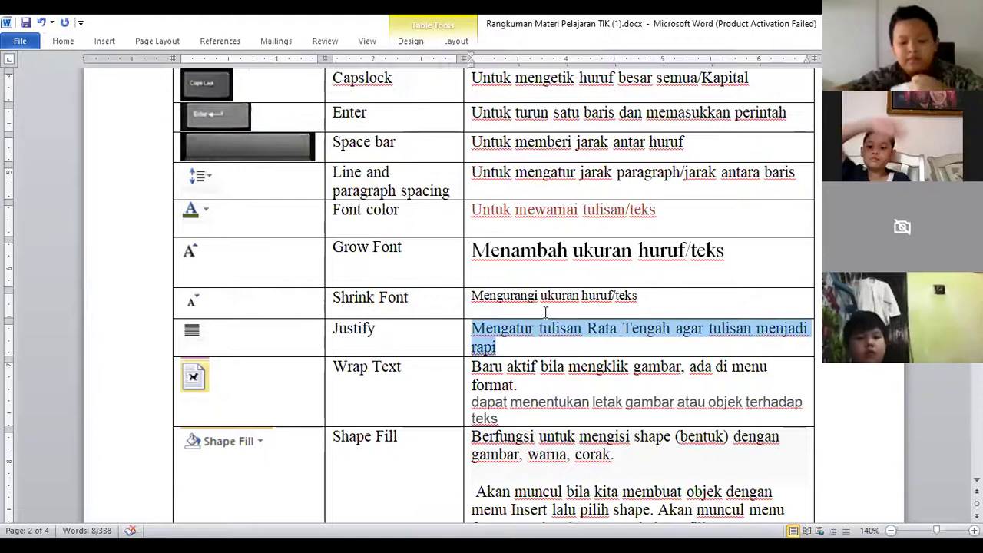
{"action": "left_click", "coordinate": [521, 385]}
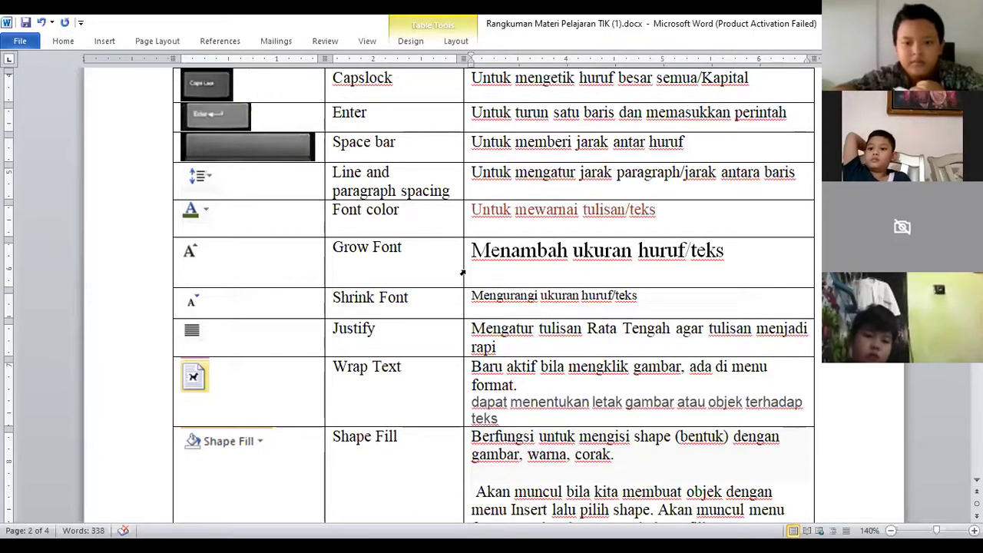
- Justify the description cells from the Grow Font row through the Wrap Text row
{"action": "left_click_drag", "start_coordinate": [474, 251], "coordinate": [671, 388]}
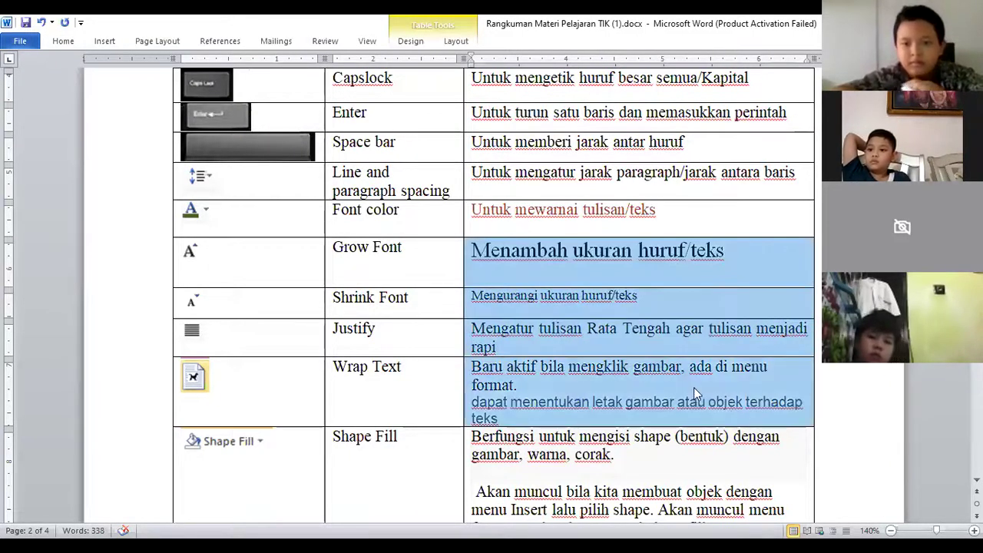
{"action": "left_click", "coordinate": [61, 43]}
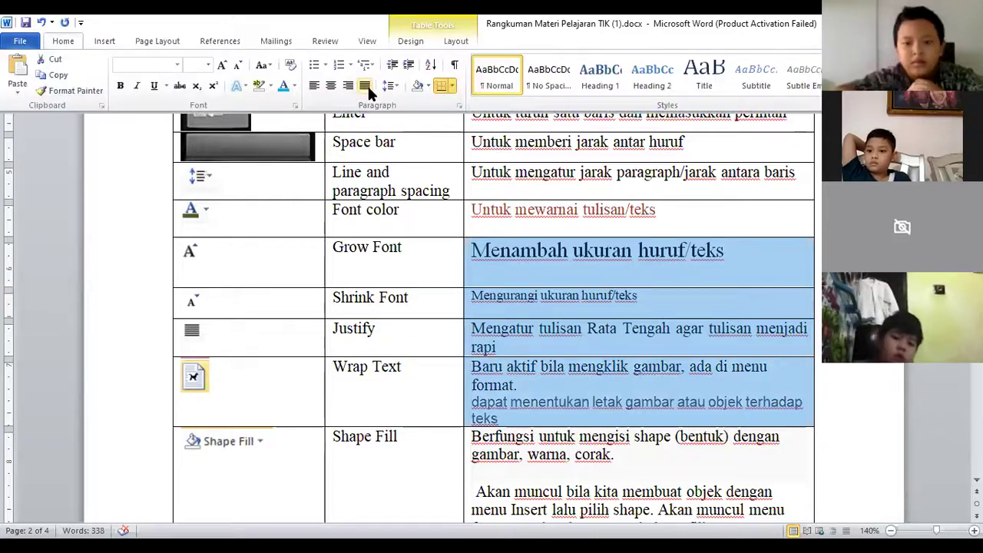
{"action": "left_click", "coordinate": [365, 87]}
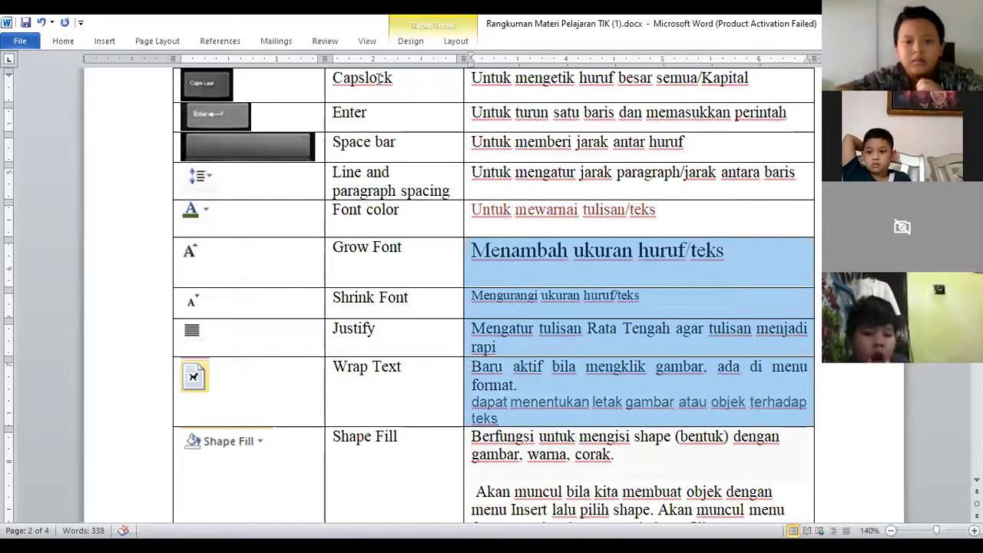
{"action": "left_click", "coordinate": [560, 376]}
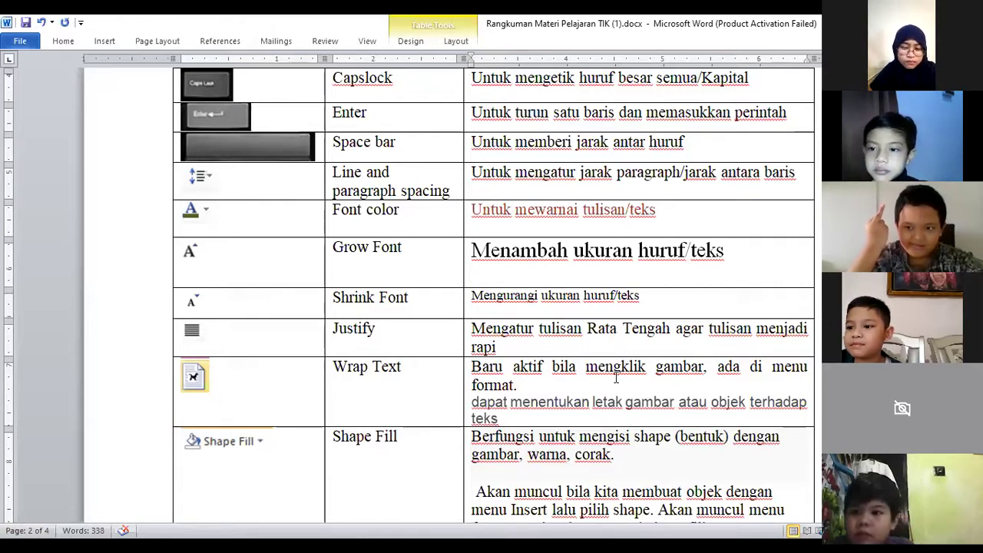
{"action": "left_click_drag", "start_coordinate": [614, 342], "coordinate": [790, 404]}
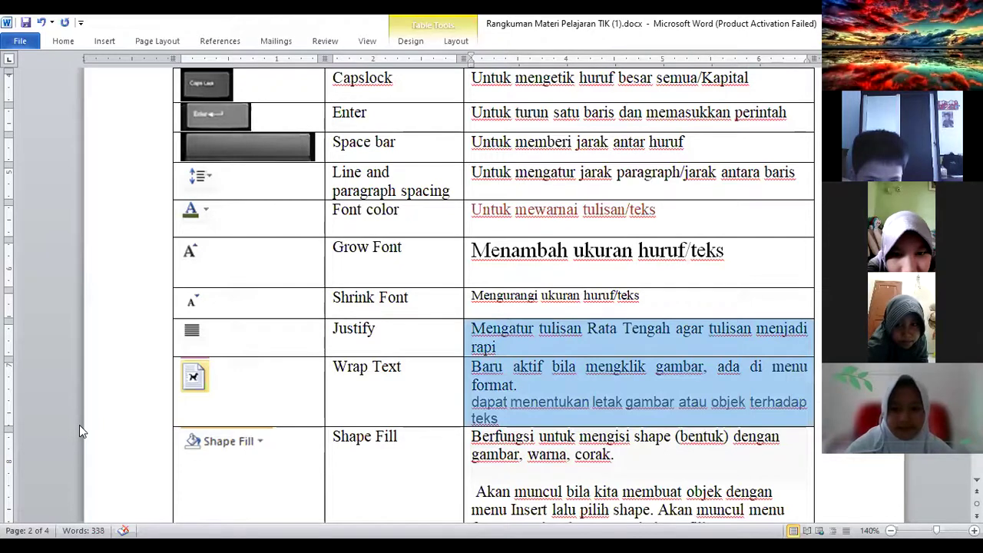
{"action": "left_click", "coordinate": [790, 403]}
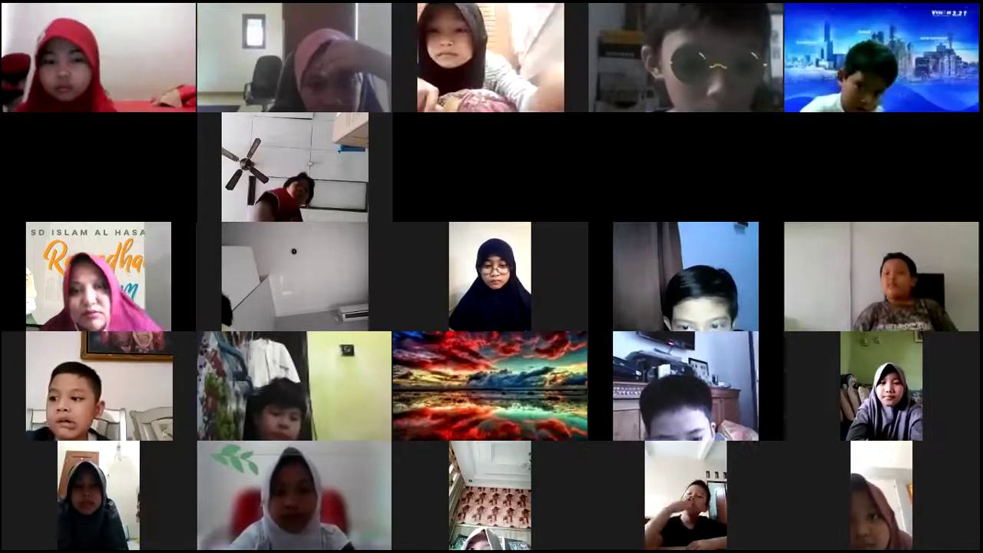
- Switch from the full-screen Zoom gallery to the Paint window with the screenshot
{"action": "key", "text": "alt+Tab"}
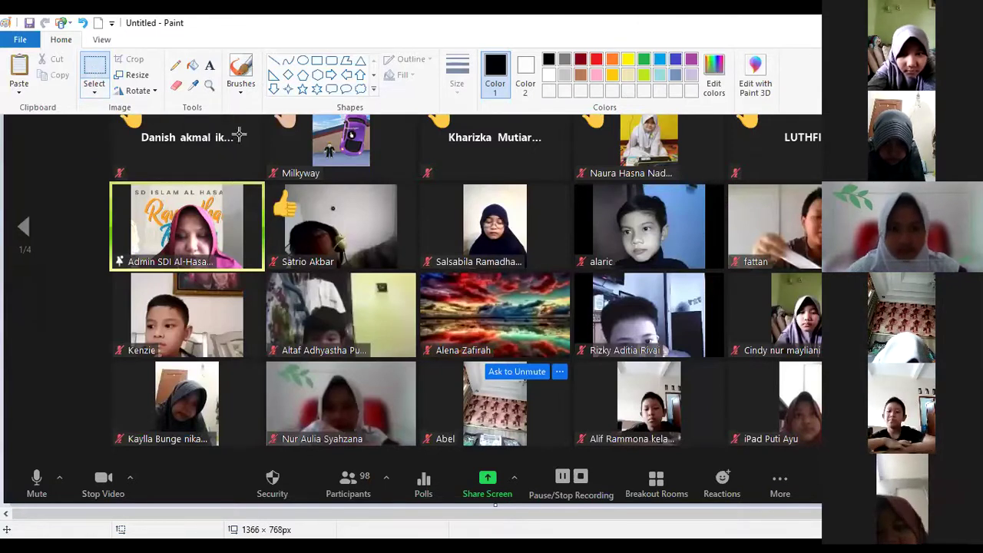
- Select the participant tile in the second row, fourth column and copy it
{"action": "mouse_move", "coordinate": [599, 192]}
{"action": "left_mouse_down"}
{"action": "mouse_move", "coordinate": [619, 244]}
{"action": "mouse_move", "coordinate": [694, 269]}
{"action": "left_mouse_up"}
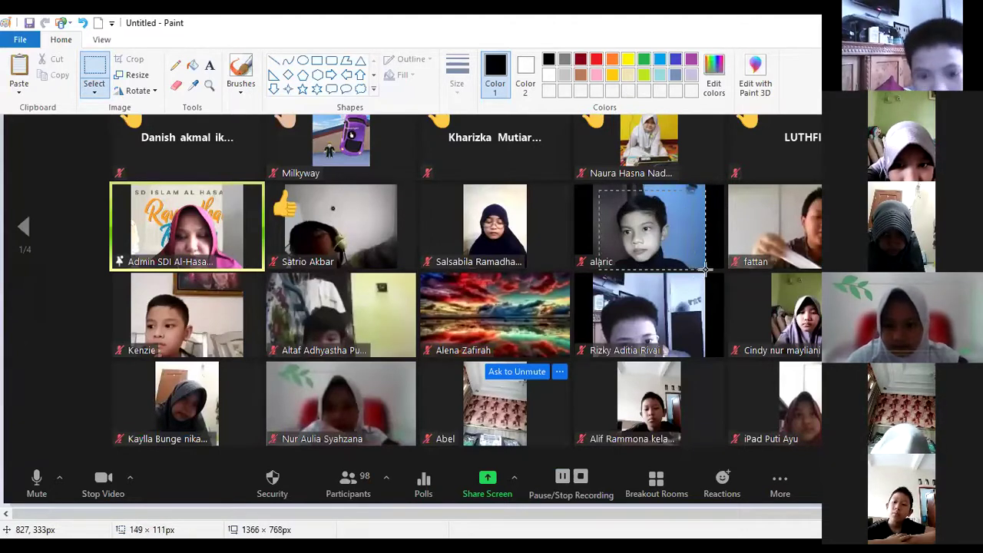
{"action": "left_click_drag", "start_coordinate": [595, 186], "coordinate": [596, 189]}
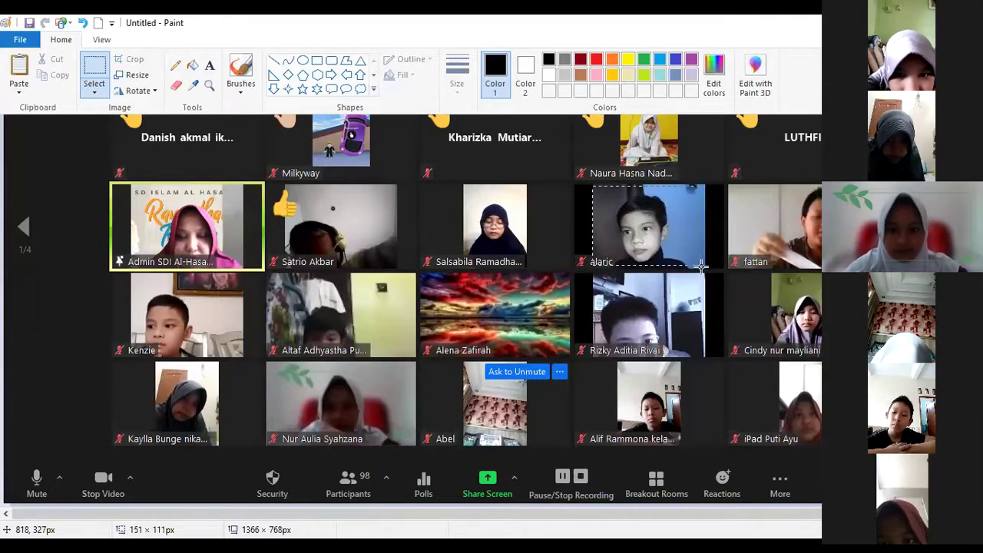
{"action": "left_click_drag", "start_coordinate": [705, 269], "coordinate": [699, 268]}
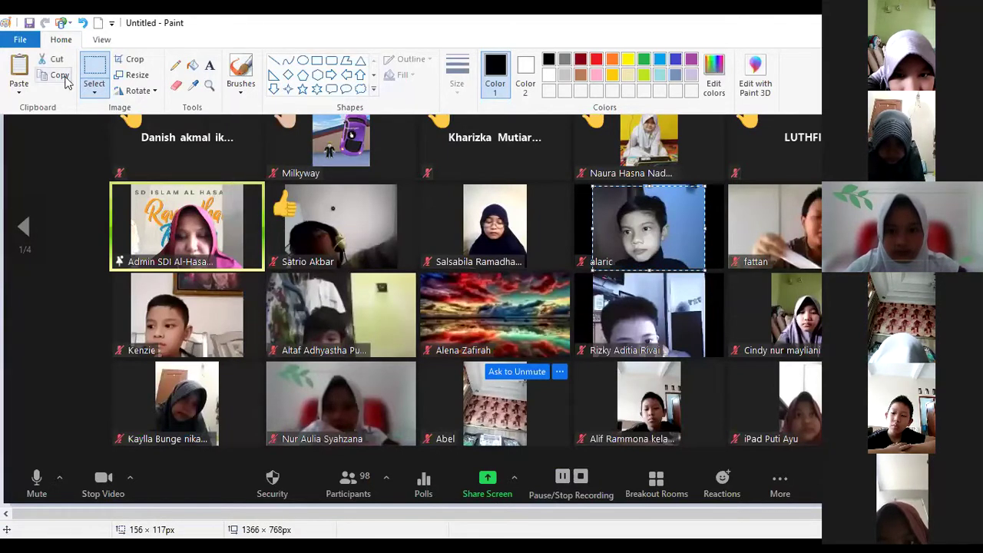
{"action": "left_click", "coordinate": [67, 79]}
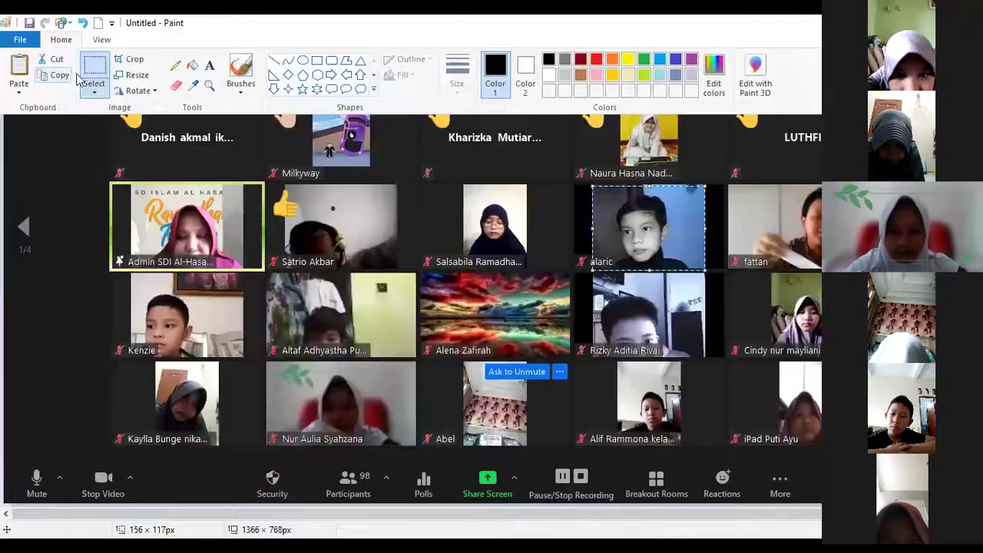
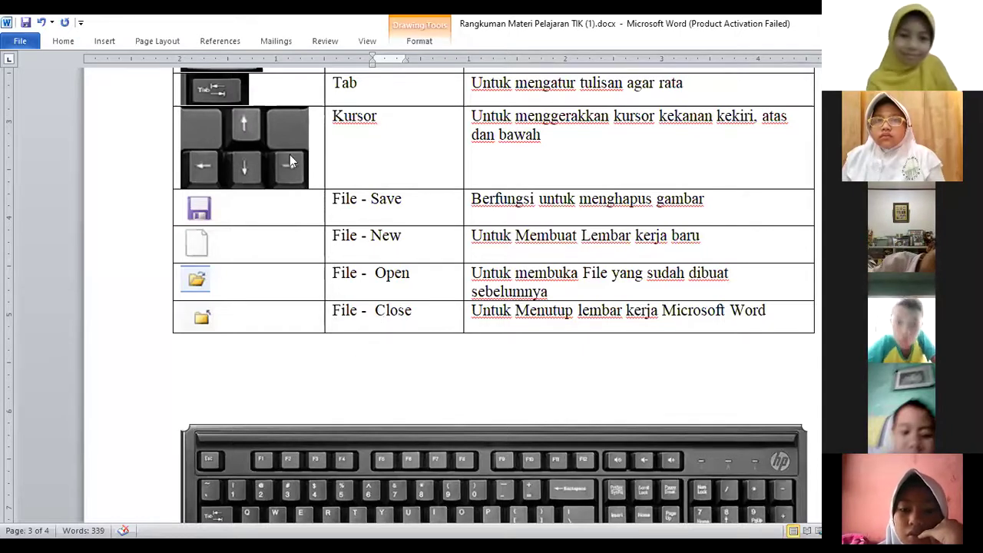
- Type the student's name on a new line under the Shift description, then begin it again capitalized below
{"action": "scroll", "coordinate": [455, 302], "scroll_direction": "up", "scroll_amount": 3}
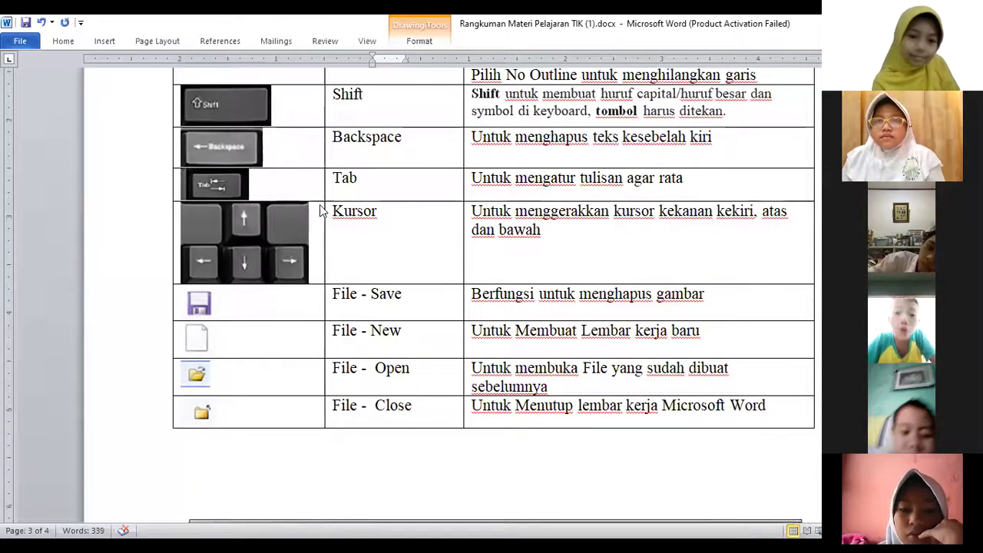
{"action": "scroll", "coordinate": [322, 210], "scroll_direction": "up", "scroll_amount": 3}
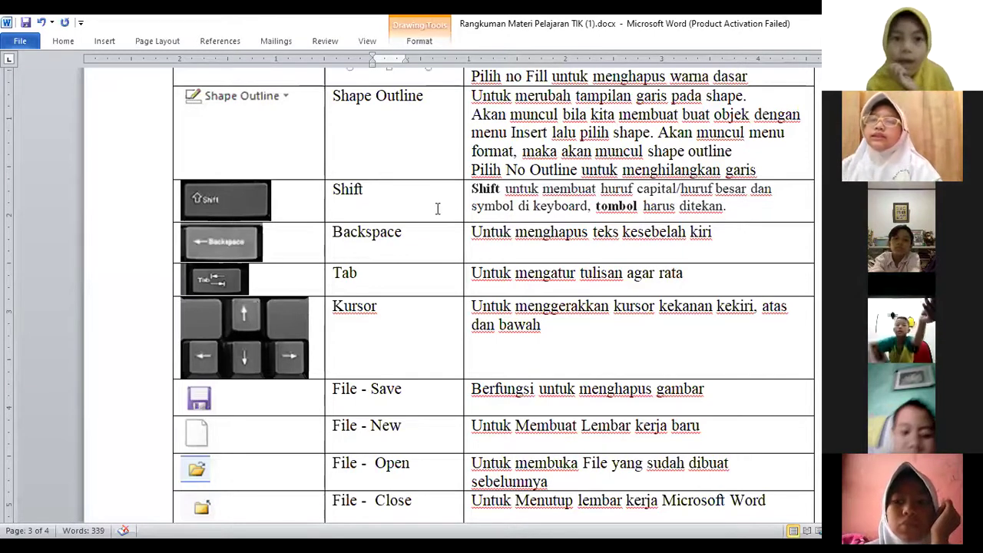
{"action": "left_click", "coordinate": [782, 211]}
{"action": "key", "text": "Return"}
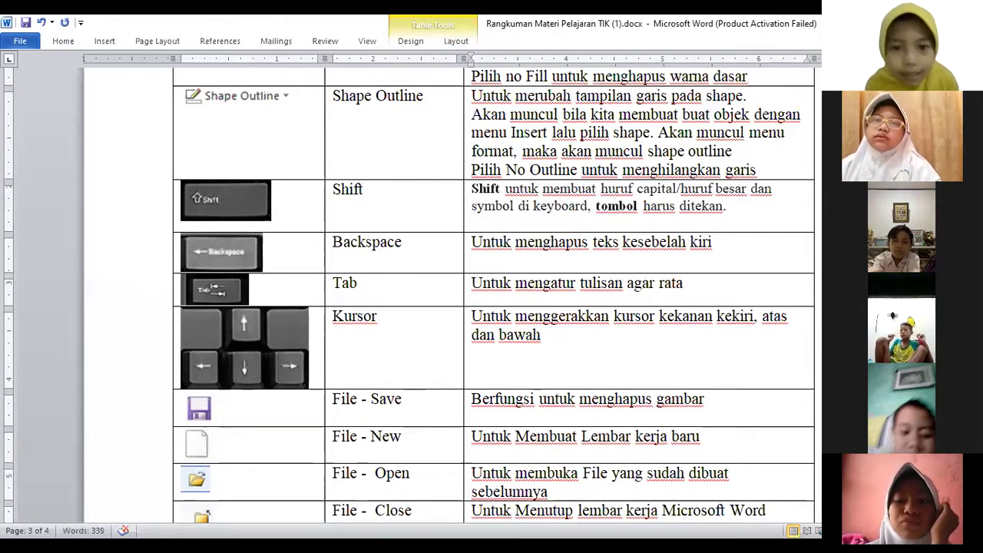
{"action": "type", "text": "a"}
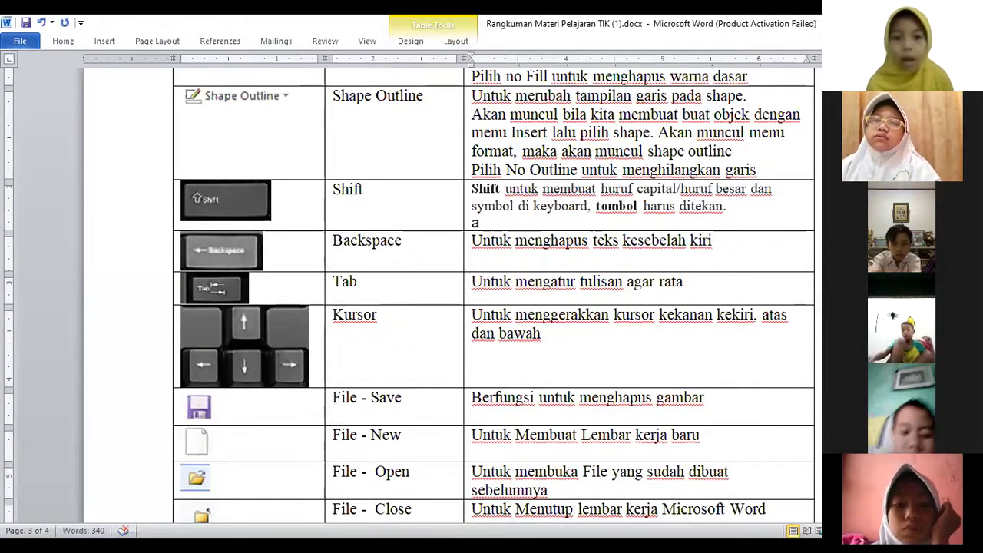
{"action": "type", "text": "zkania"}
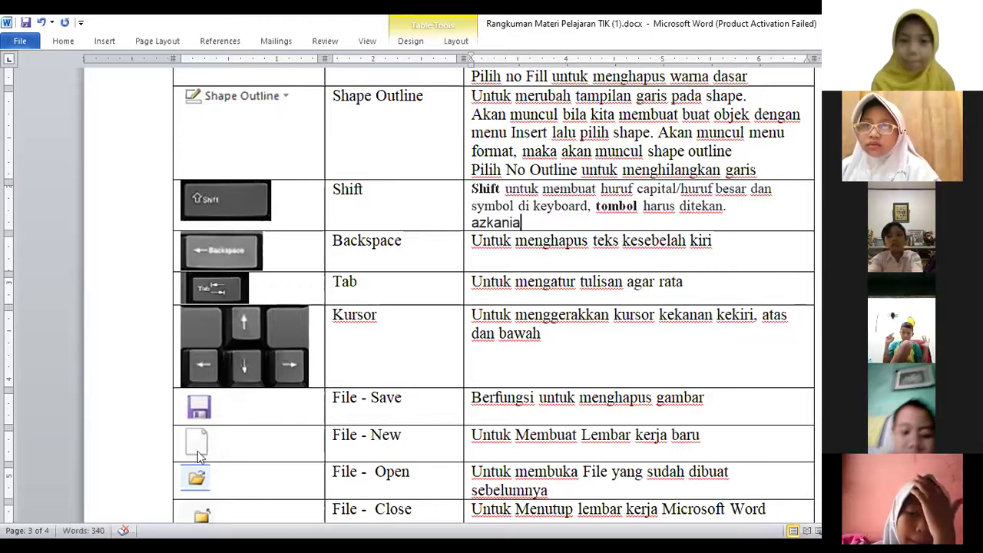
{"action": "key", "text": "Return"}
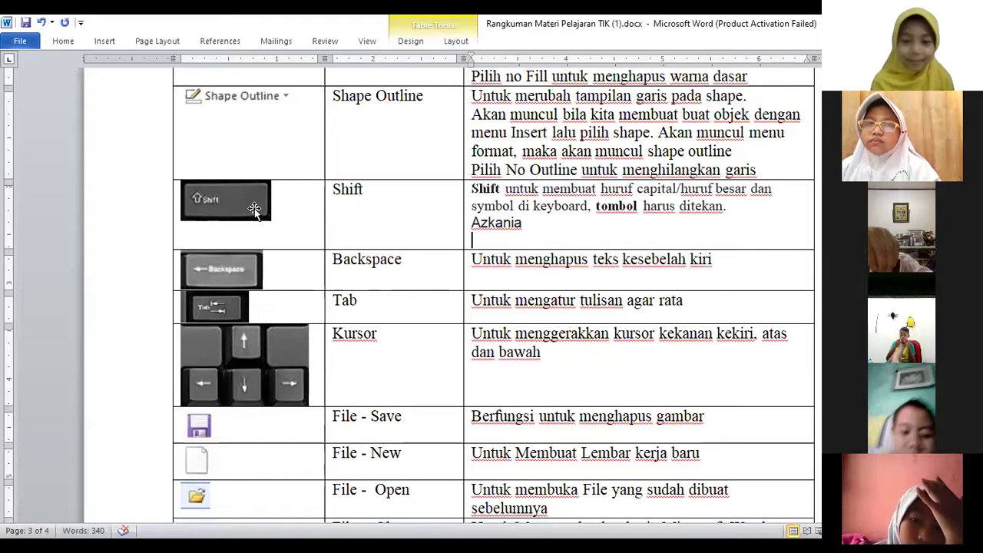
{"action": "key", "text": "Return"}
{"action": "type", "text": "A"}
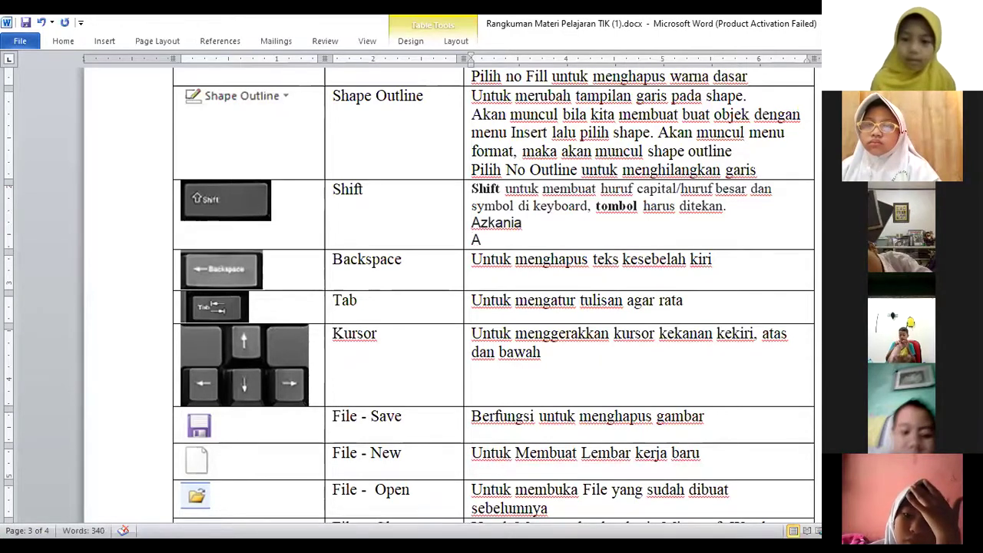
{"action": "type", "text": "zkania"}
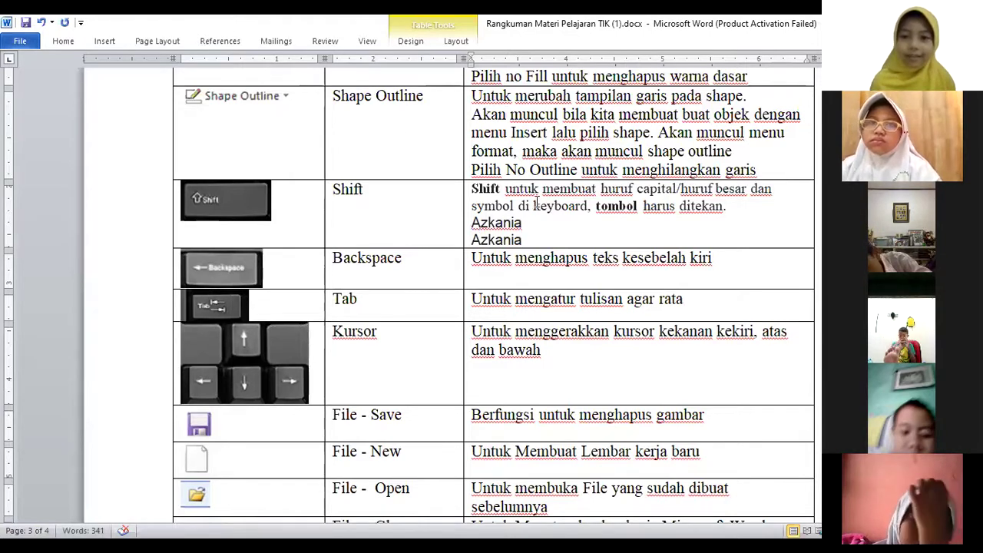
{"action": "scroll", "coordinate": [537, 204], "scroll_direction": "down", "scroll_amount": 1}
{"action": "scroll", "coordinate": [387, 365], "scroll_direction": "down", "scroll_amount": 1}
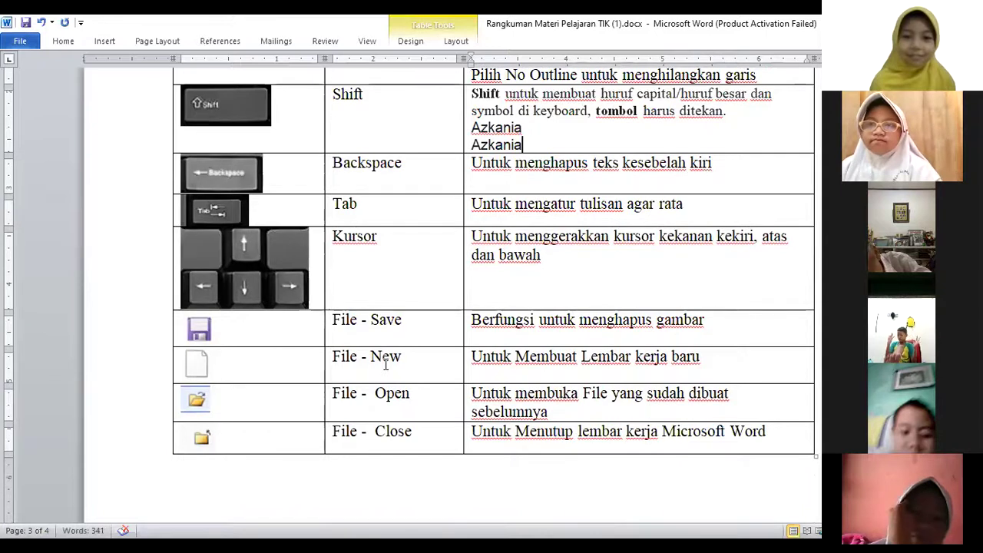
{"action": "scroll", "coordinate": [465, 253], "scroll_direction": "up", "scroll_amount": 1}
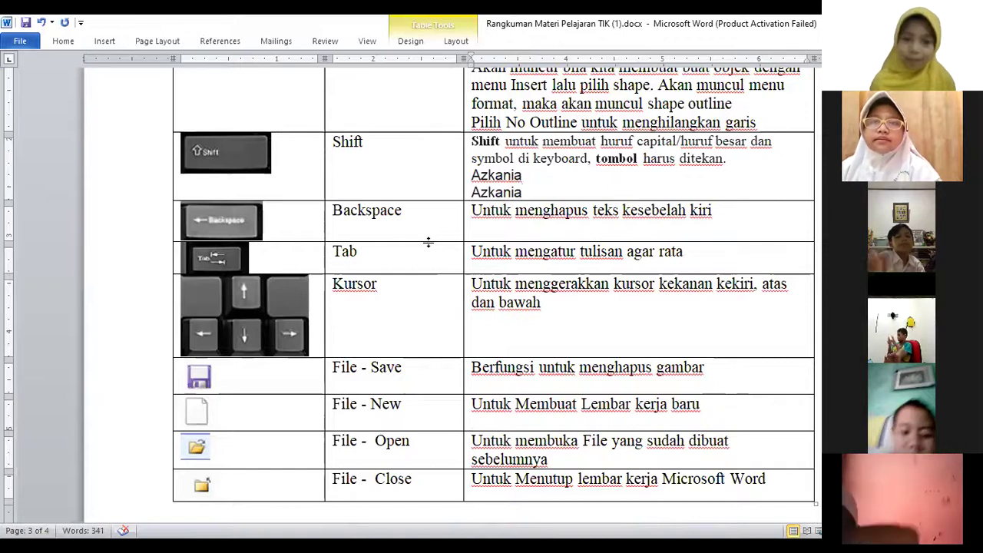
{"action": "scroll", "coordinate": [428, 242], "scroll_direction": "down", "scroll_amount": 2}
{"action": "scroll", "coordinate": [430, 252], "scroll_direction": "down", "scroll_amount": 4}
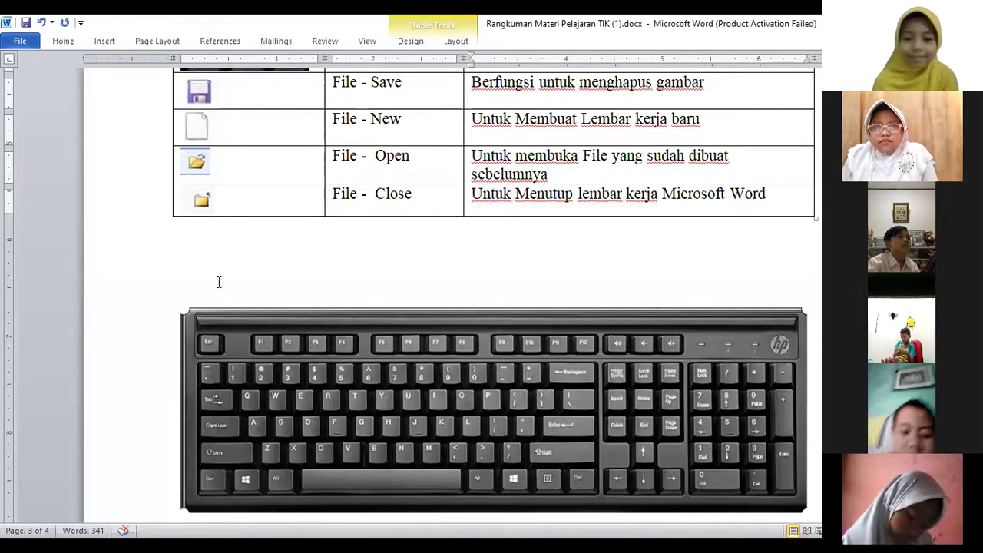
{"action": "scroll", "coordinate": [365, 204], "scroll_direction": "up", "scroll_amount": 3}
{"action": "scroll", "coordinate": [283, 239], "scroll_direction": "up", "scroll_amount": 3}
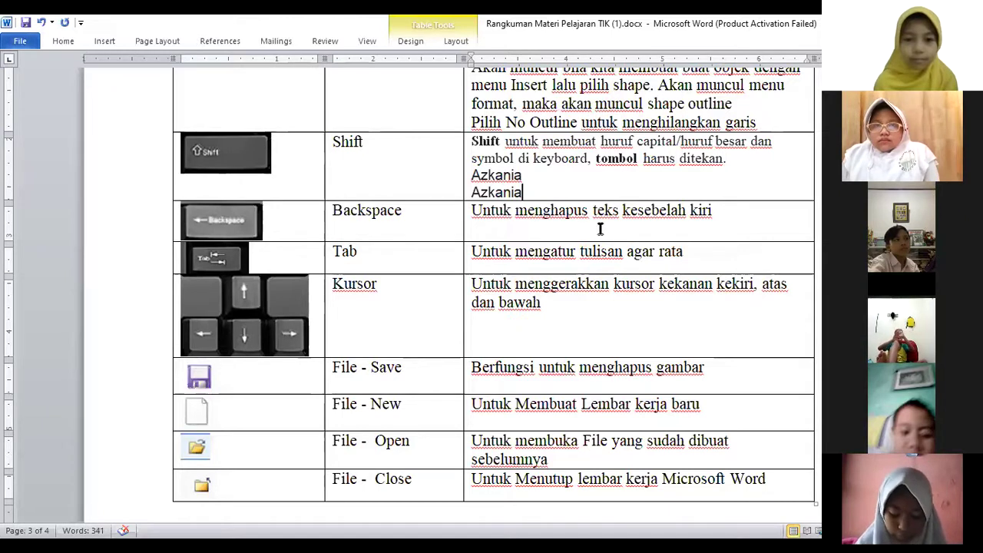
{"action": "scroll", "coordinate": [488, 383], "scroll_direction": "down", "scroll_amount": 3}
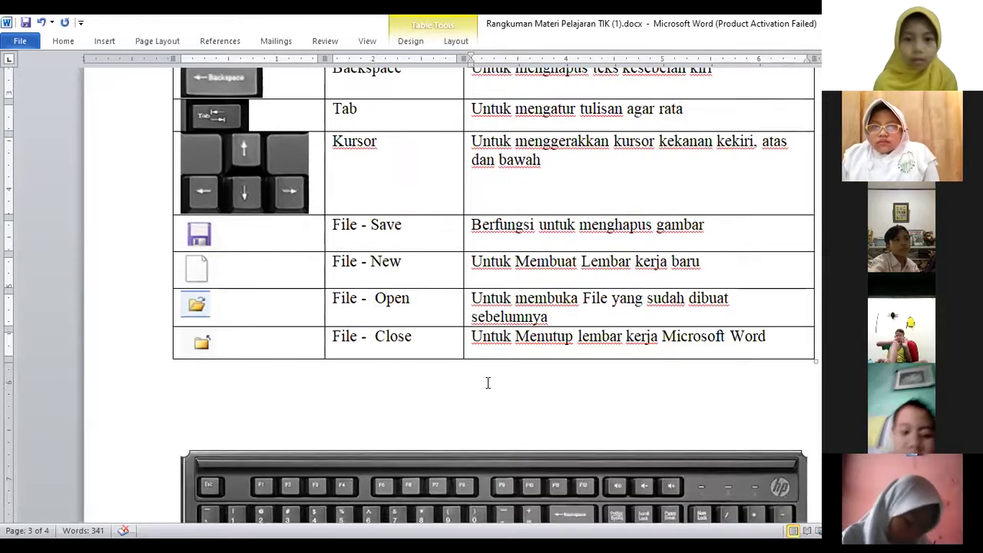
{"action": "scroll", "coordinate": [487, 384], "scroll_direction": "down", "scroll_amount": 1}
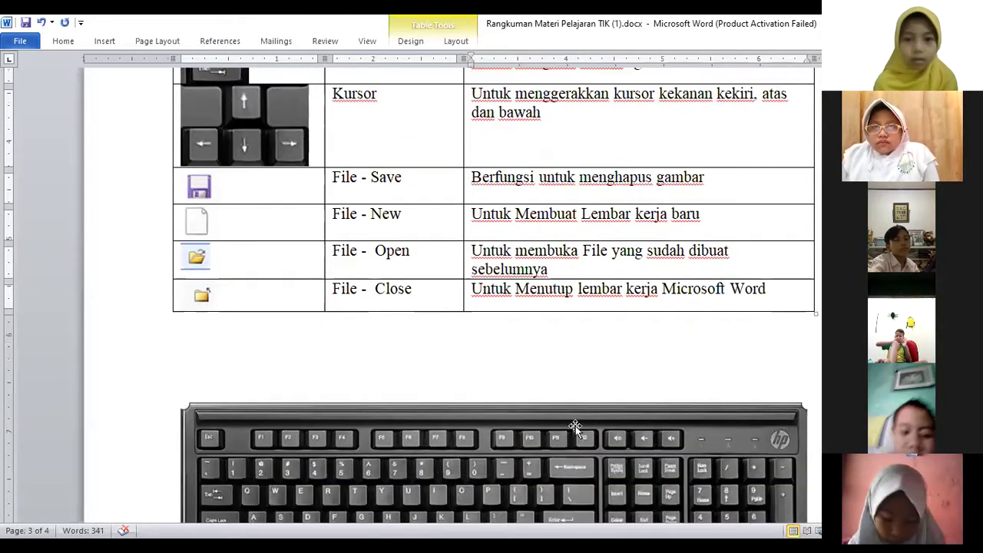
- Change 'Microsoft Word' to 'Ms Word' in the File - Close row's description
{"action": "left_click", "coordinate": [776, 293]}
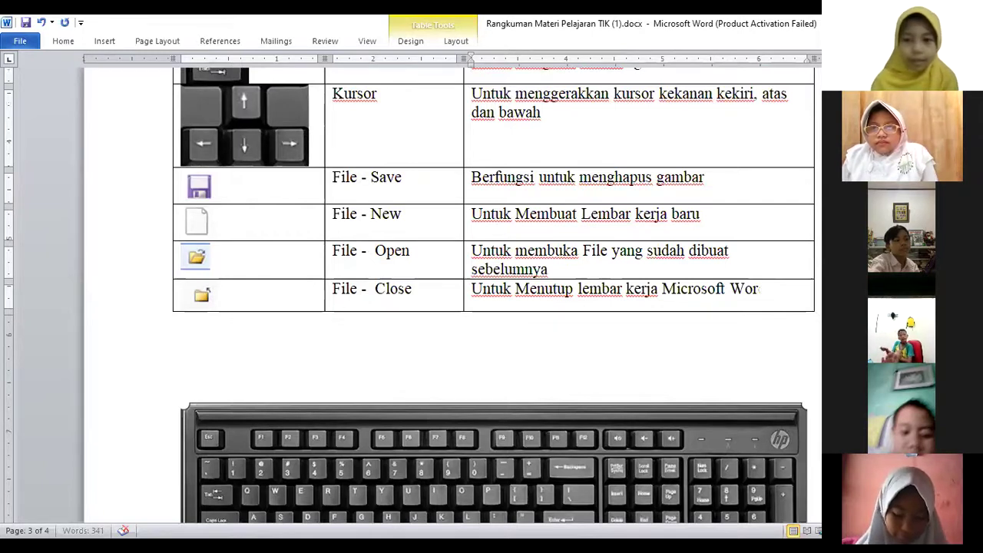
{"action": "key", "text": "BackSpace"}
{"action": "key", "text": "BackSpace"}
{"action": "key", "text": "BackSpace"}
{"action": "key", "text": "BackSpace"}
{"action": "key", "text": "BackSpace"}
{"action": "key", "text": "BackSpace"}
{"action": "key", "text": "BackSpace"}
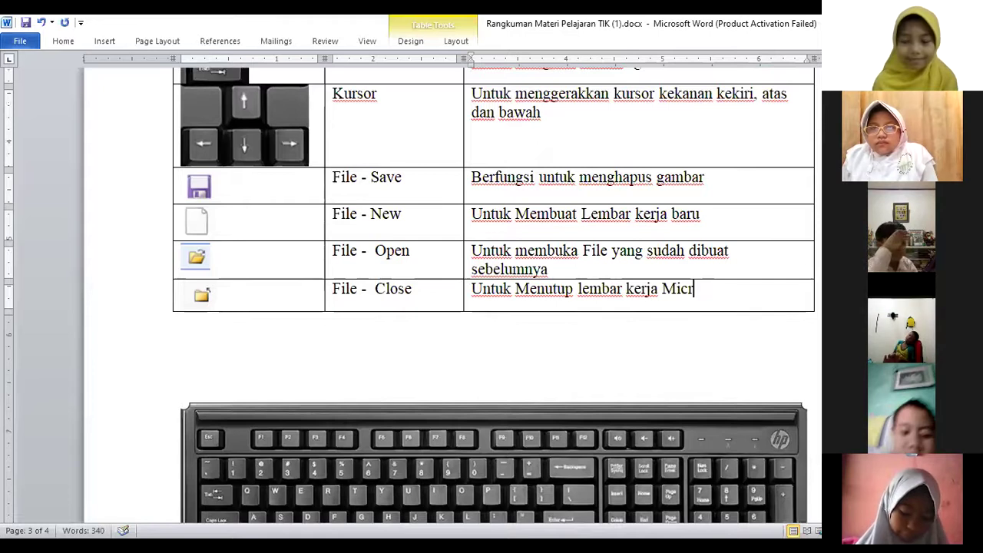
{"action": "key", "text": "BackSpace"}
{"action": "key", "text": "BackSpace"}
{"action": "key", "text": "BackSpace"}
{"action": "type", "text": "s Wo"}
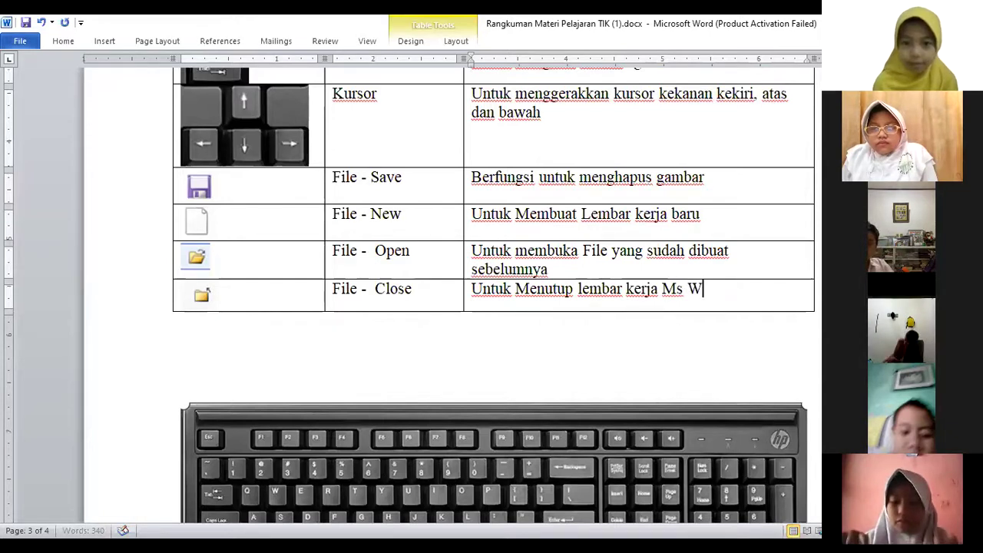
{"action": "type", "text": "rd"}
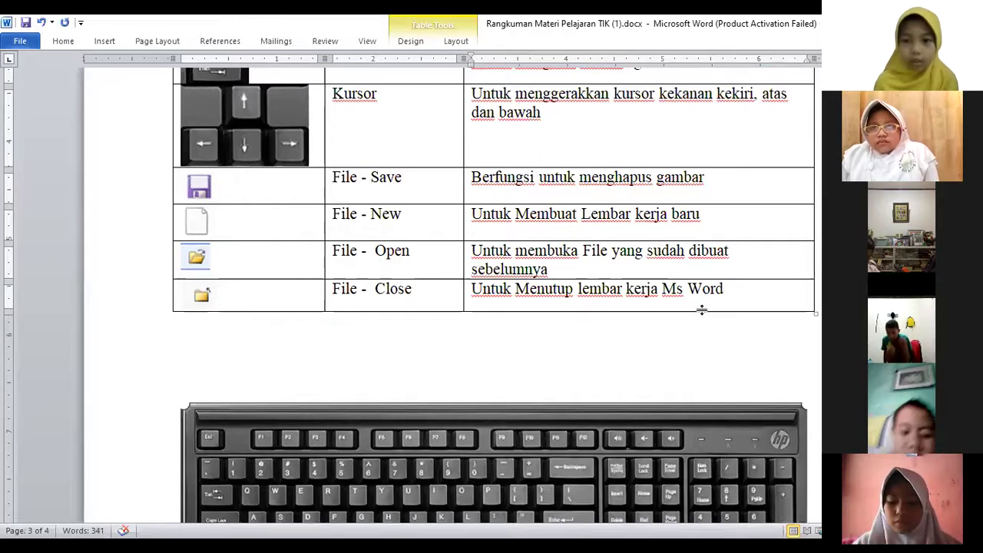
{"action": "key", "text": "Up"}
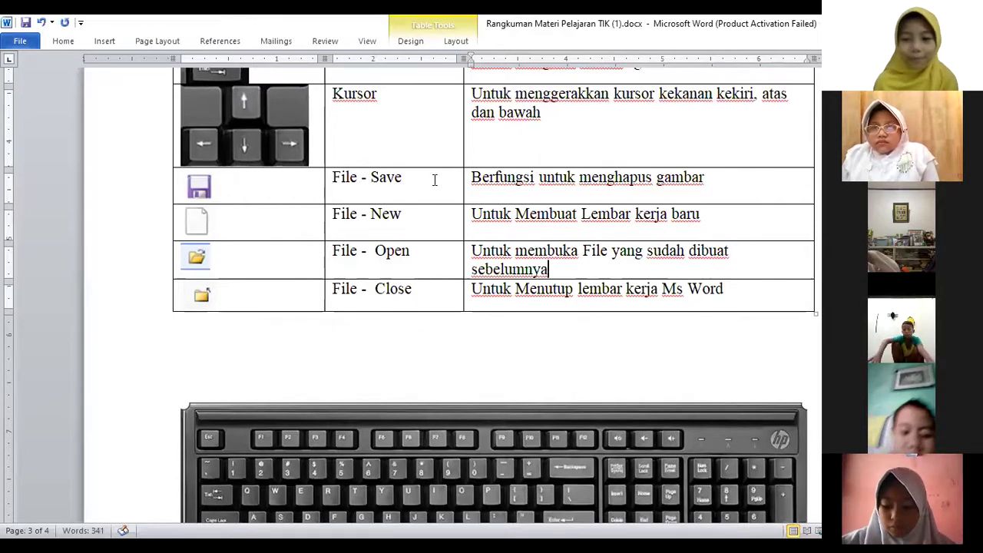
{"action": "scroll", "coordinate": [443, 166], "scroll_direction": "down", "scroll_amount": 1}
{"action": "scroll", "coordinate": [423, 176], "scroll_direction": "up", "scroll_amount": 1}
{"action": "scroll", "coordinate": [423, 175], "scroll_direction": "up", "scroll_amount": 1}
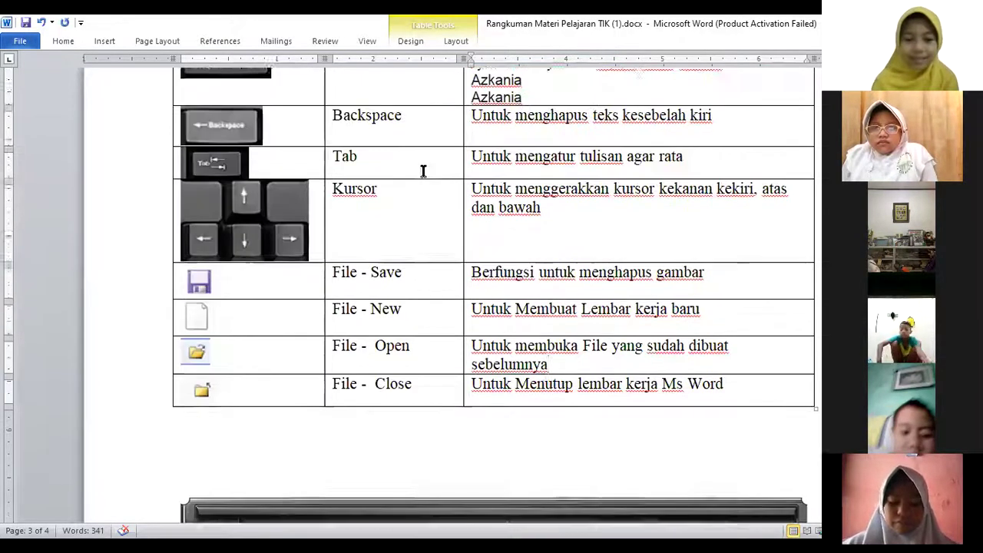
{"action": "scroll", "coordinate": [424, 169], "scroll_direction": "up", "scroll_amount": 1}
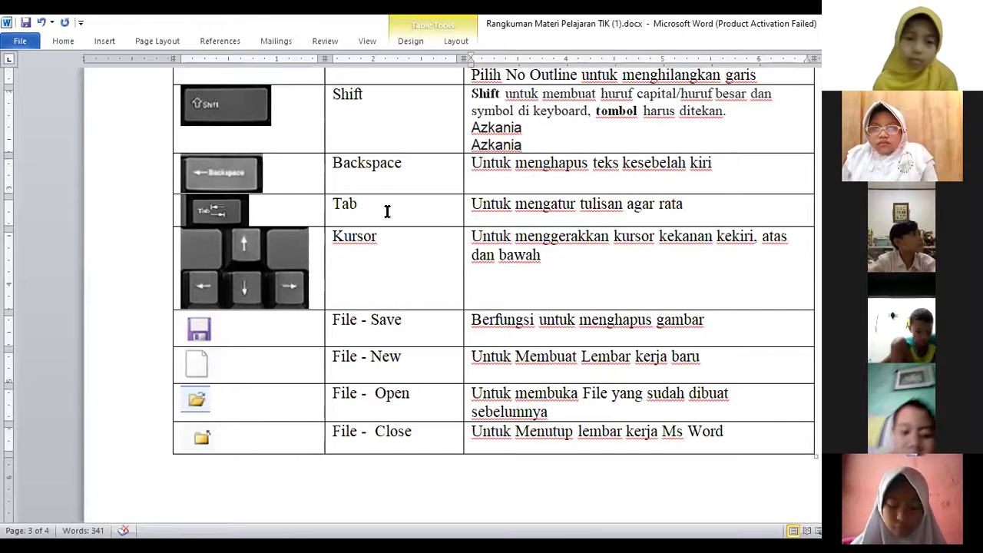
{"action": "scroll", "coordinate": [376, 253], "scroll_direction": "down", "scroll_amount": 3}
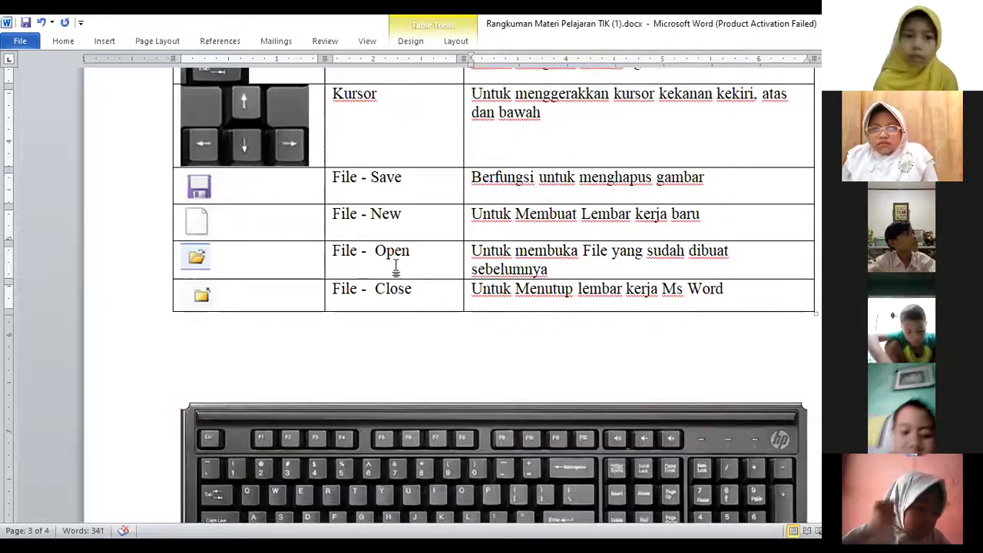
- Below the table, type a Nama line with the student's name, then start a Kelas line
{"action": "left_click", "coordinate": [417, 344]}
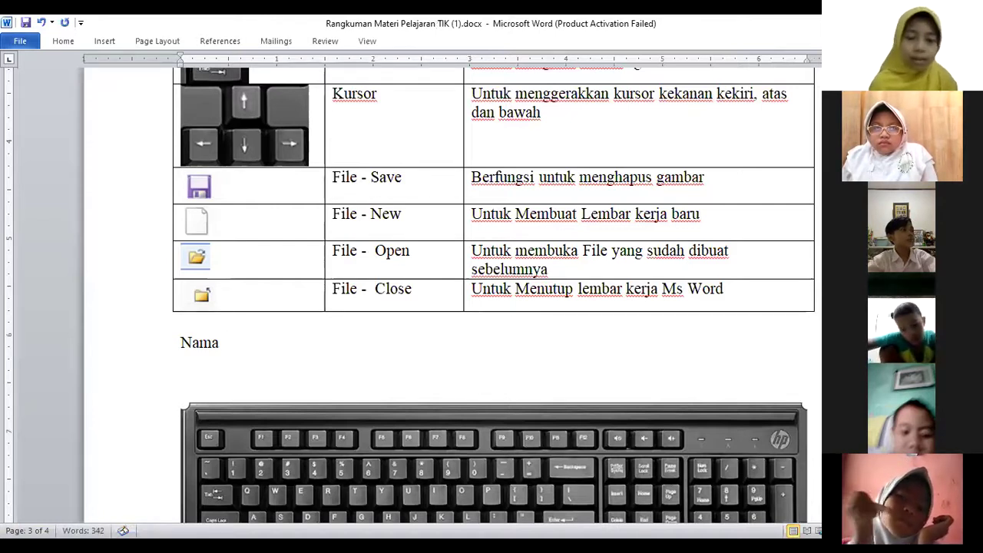
{"action": "type", "text": ":"}
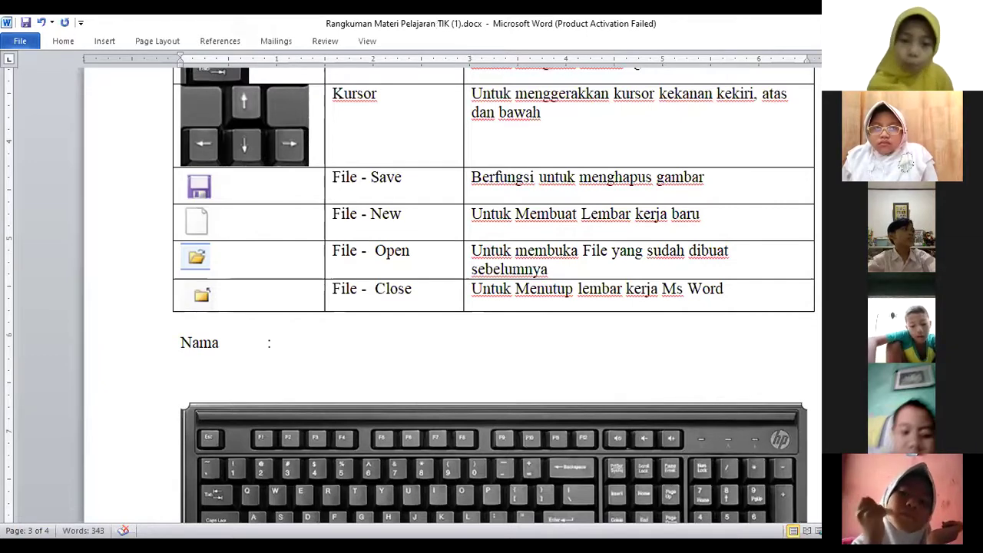
{"action": "type", "text": " Alya"}
{"action": "key", "text": "Return"}
{"action": "type", "text": "Kelas :"}
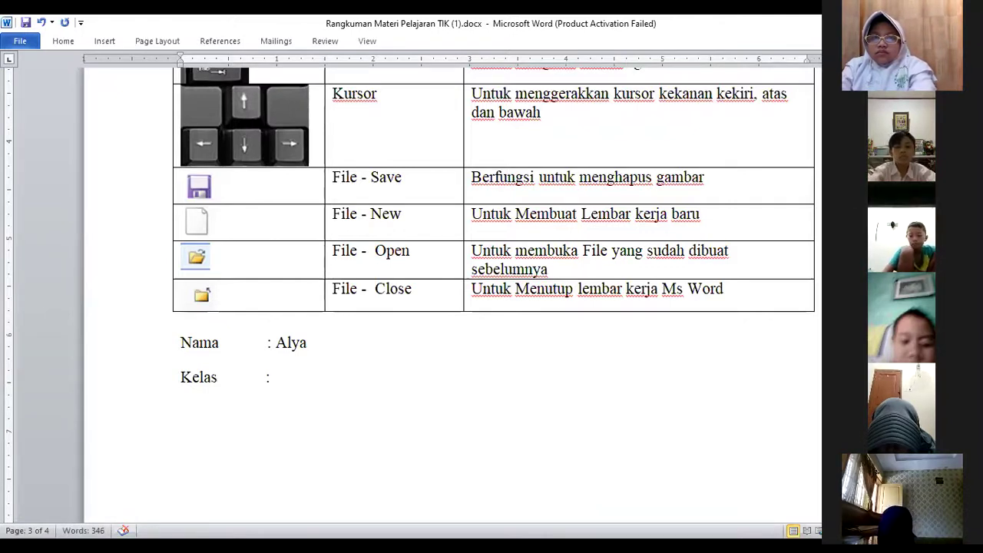
- Enter 3-3 as the Kelas value and delete the extra spaces before the Nama and Kelas colons
{"action": "type", "text": "3-3"}
{"action": "key", "text": "shift+Down"}
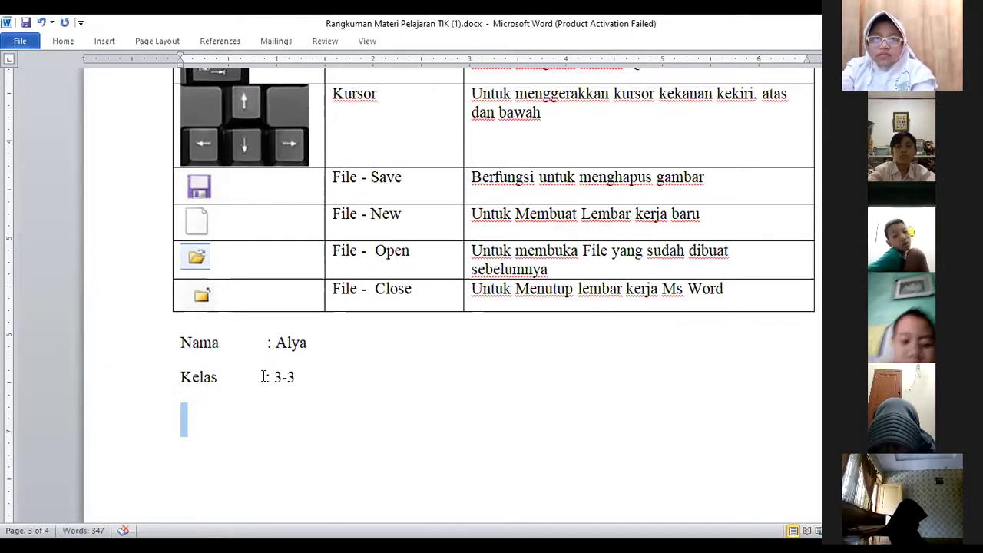
{"action": "left_click", "coordinate": [267, 343]}
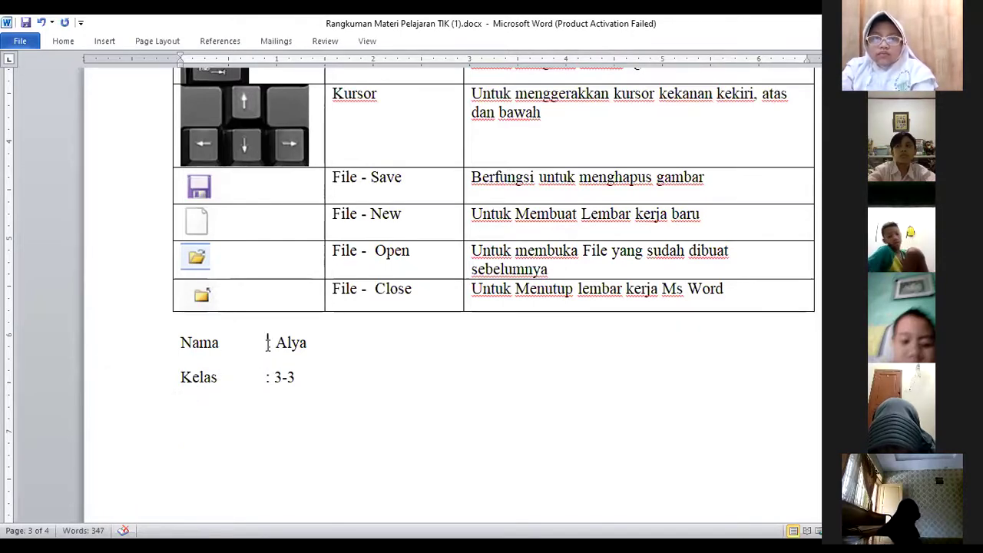
{"action": "key", "text": "BackSpace"}
{"action": "key", "text": "BackSpace"}
{"action": "key", "text": "BackSpace"}
{"action": "key", "text": "BackSpace"}
{"action": "key", "text": "BackSpace"}
{"action": "key", "text": "BackSpace"}
{"action": "key", "text": "BackSpace"}
{"action": "key", "text": "BackSpace"}
{"action": "key", "text": "BackSpace"}
{"action": "key", "text": "BackSpace"}
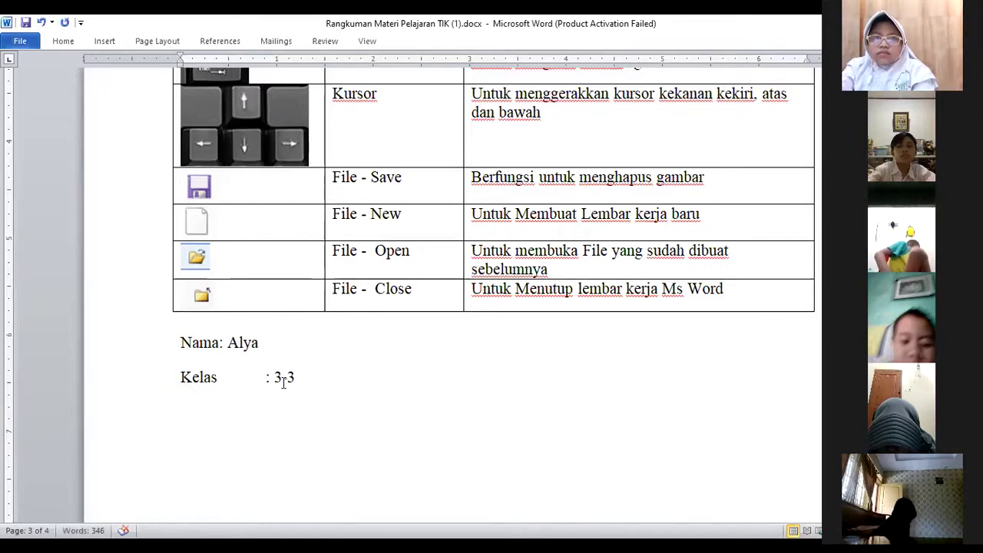
{"action": "key", "text": "BackSpace"}
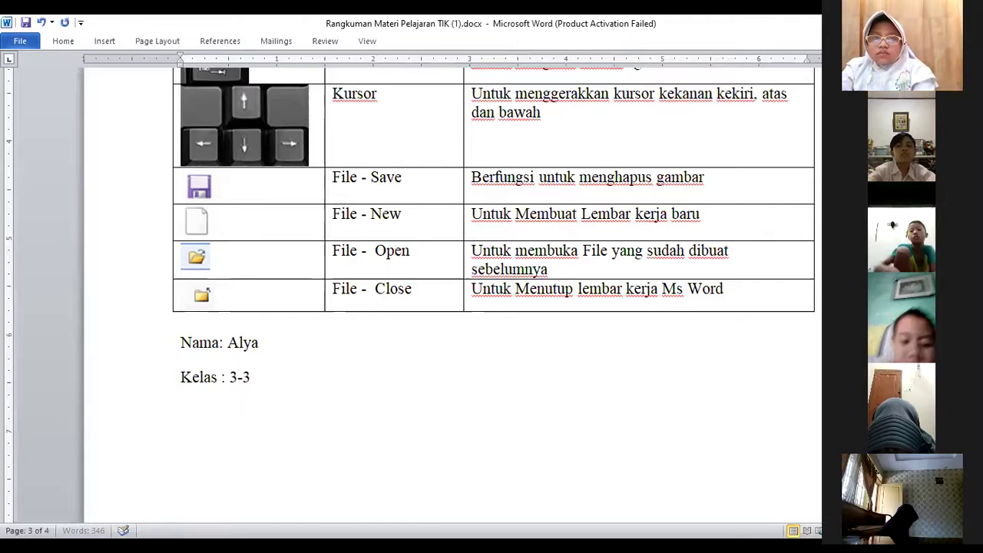
{"action": "type", "text": "a"}
{"action": "key", "text": "BackSpace"}
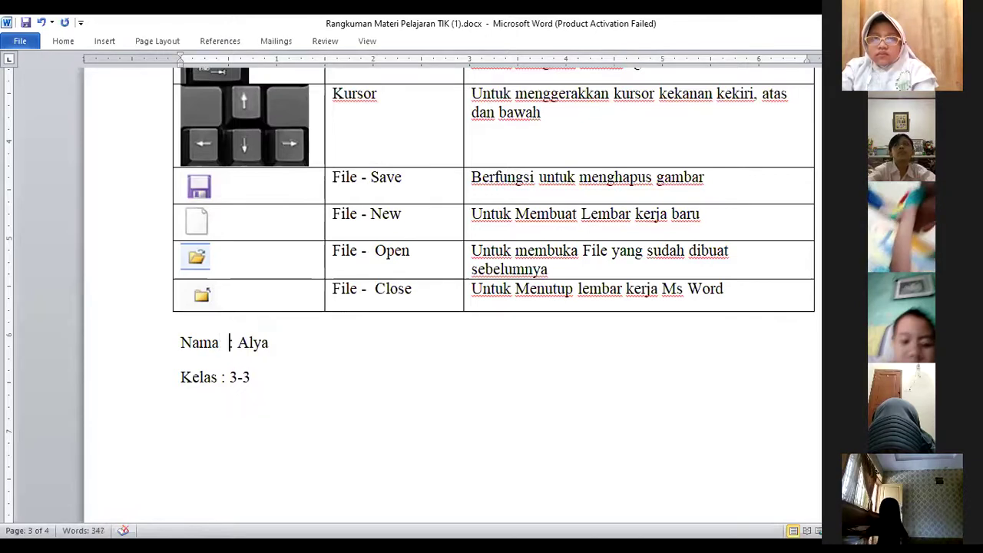
- Insert a tab before each colon so ': 3-3' lines up under the Nama colon
{"action": "key", "text": "Tab"}
{"action": "left_click", "coordinate": [250, 377]}
{"action": "left_click", "coordinate": [239, 377]}
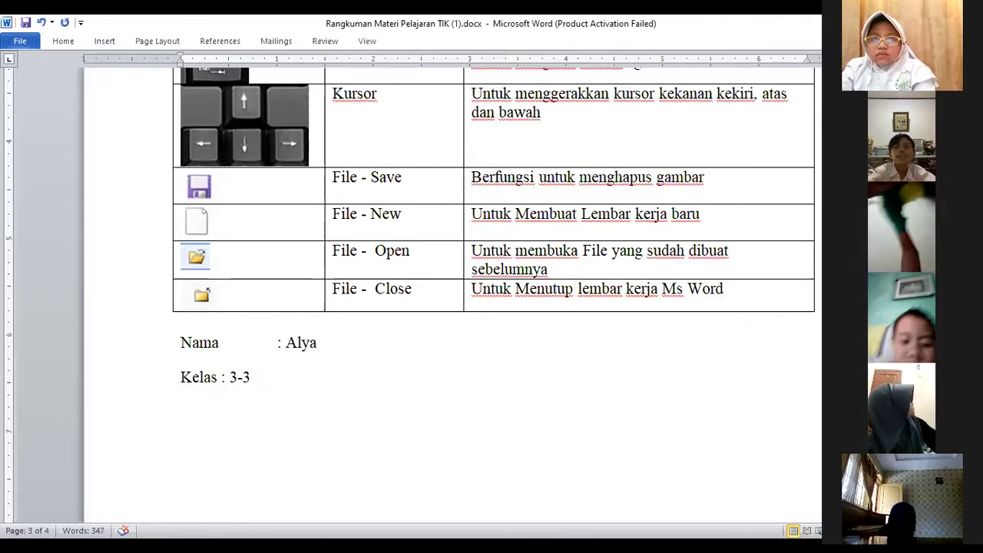
{"action": "key", "text": "Tab"}
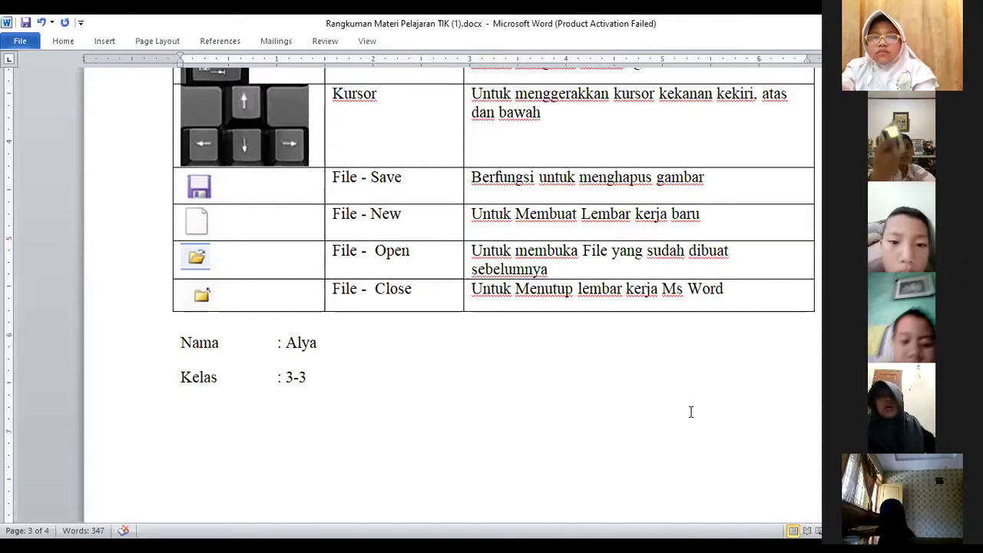
{"action": "scroll", "coordinate": [774, 331], "scroll_direction": "up", "scroll_amount": 1}
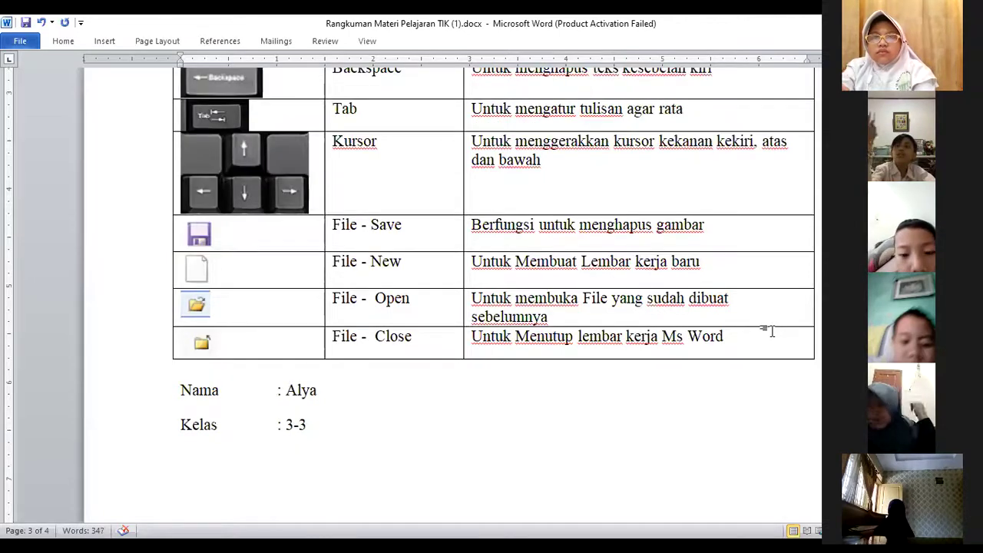
{"action": "scroll", "coordinate": [775, 331], "scroll_direction": "up", "scroll_amount": 2}
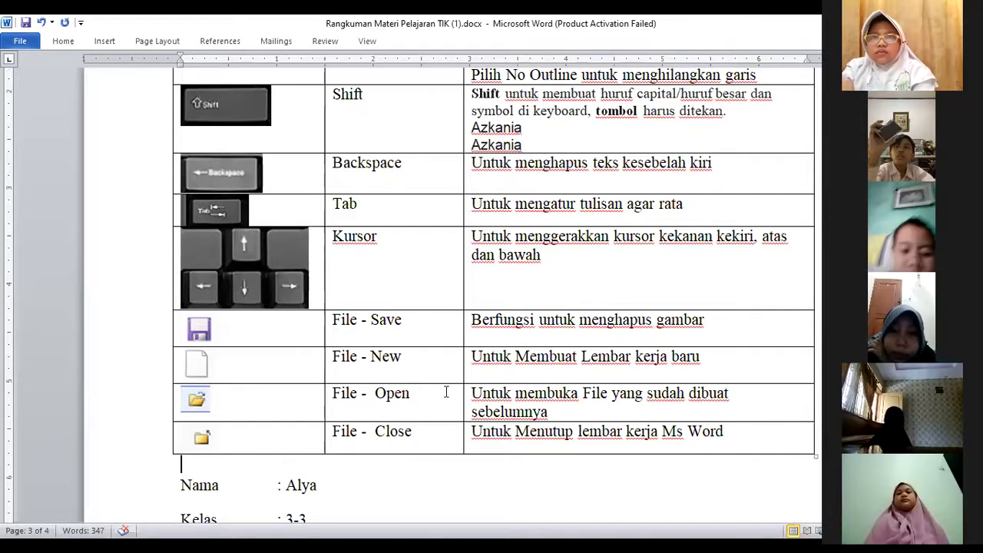
{"action": "left_click", "coordinate": [473, 232]}
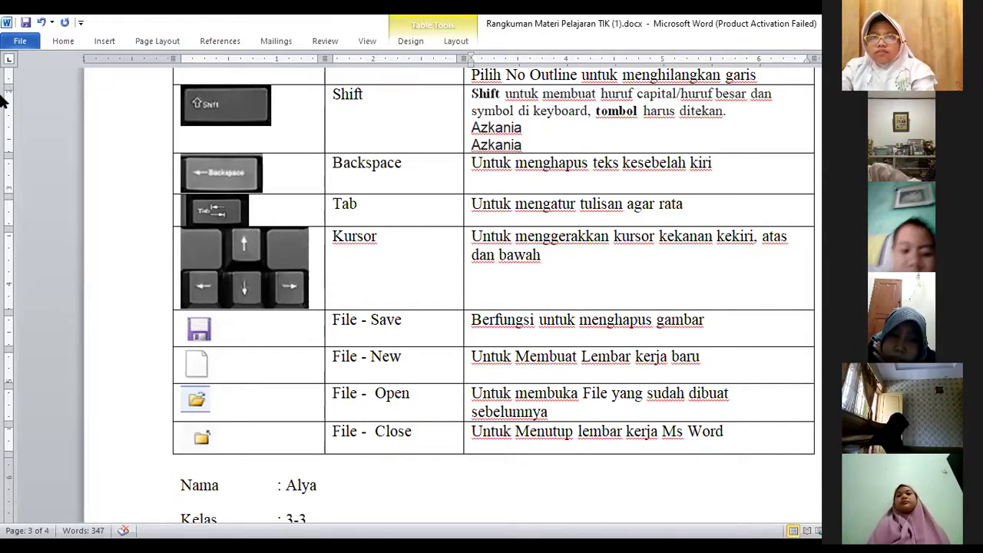
{"action": "key", "text": "Down"}
{"action": "key", "text": "Down"}
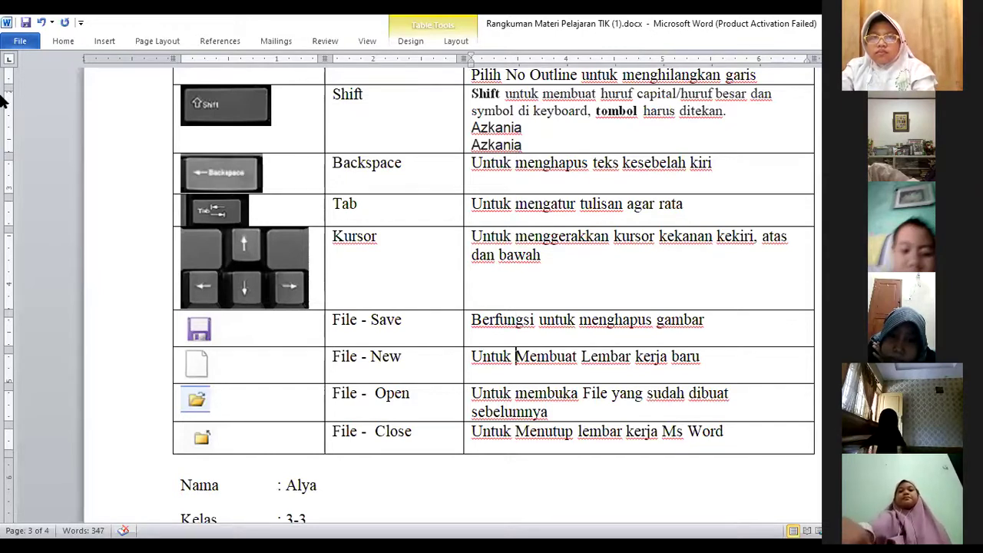
{"action": "key", "text": "Up"}
{"action": "key", "text": "Up"}
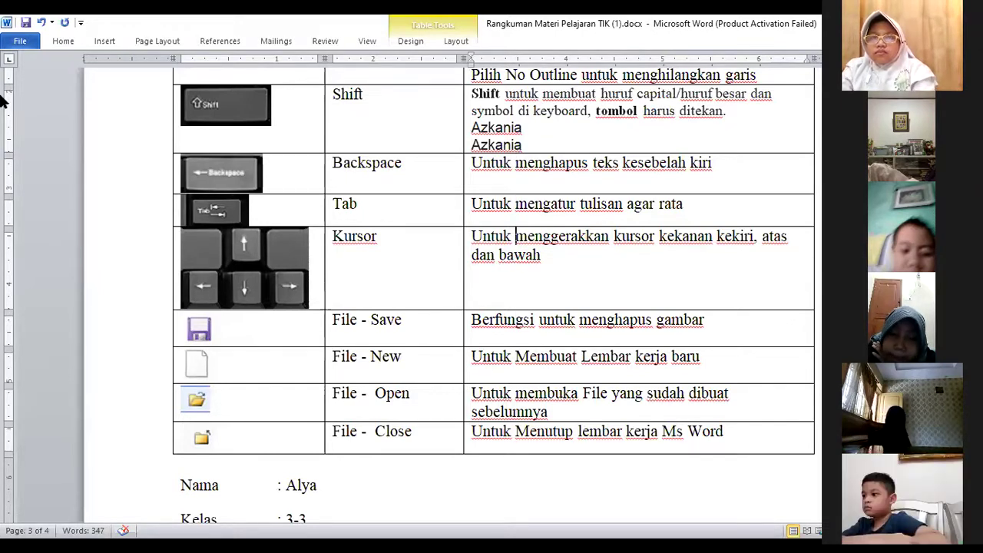
{"action": "key", "text": "Up"}
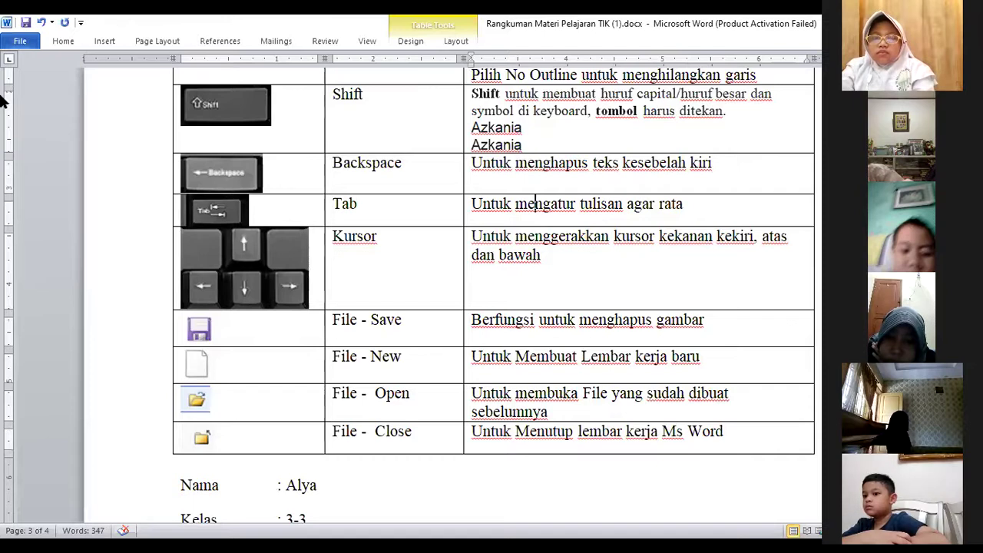
{"action": "key", "text": "Down"}
{"action": "key", "text": "Down"}
{"action": "key", "text": "Down"}
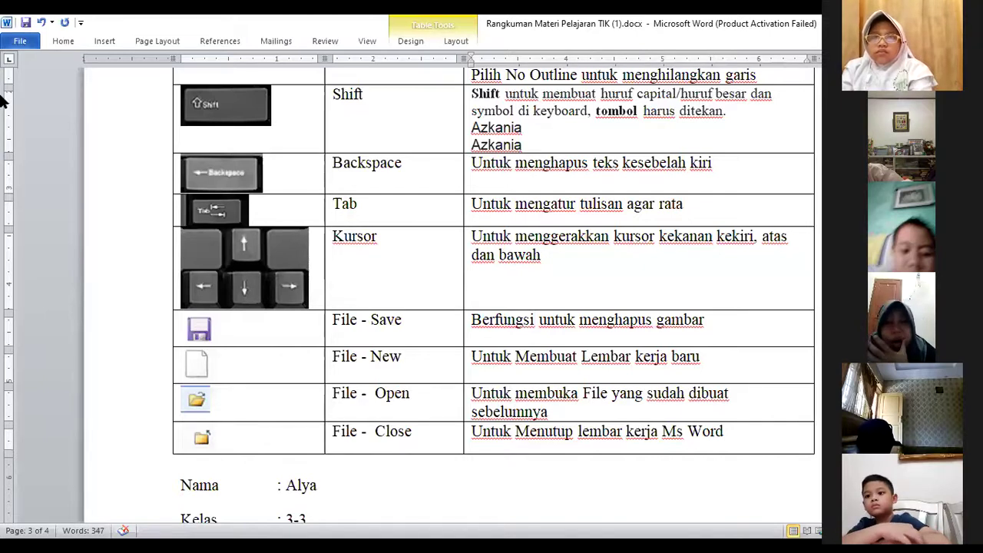
{"action": "key", "text": "Up"}
{"action": "key", "text": "Up"}
{"action": "key", "text": "Up"}
{"action": "key", "text": "Up"}
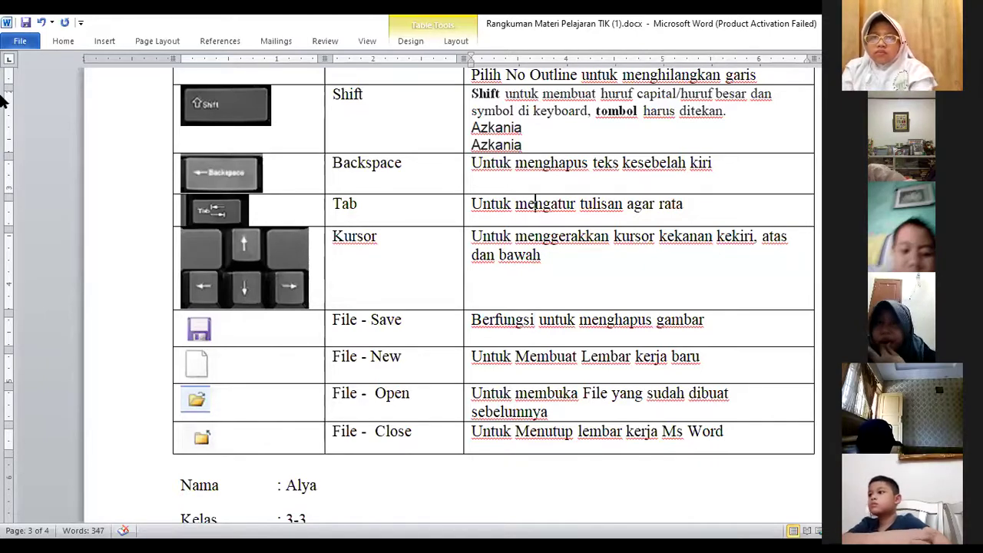
{"action": "key", "text": "Down"}
{"action": "key", "text": "Down"}
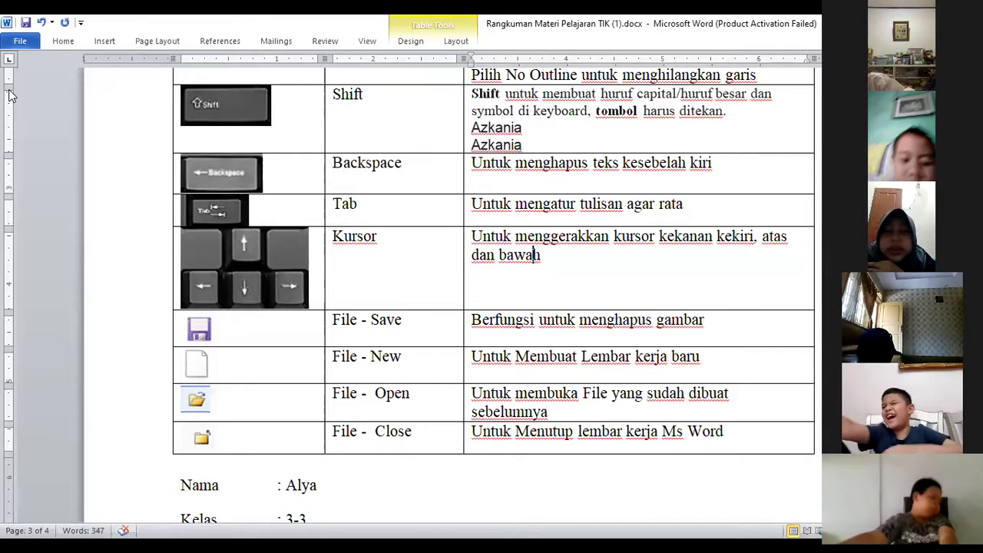
{"action": "scroll", "coordinate": [551, 292], "scroll_direction": "down", "scroll_amount": 5}
{"action": "scroll", "coordinate": [546, 329], "scroll_direction": "down", "scroll_amount": 5}
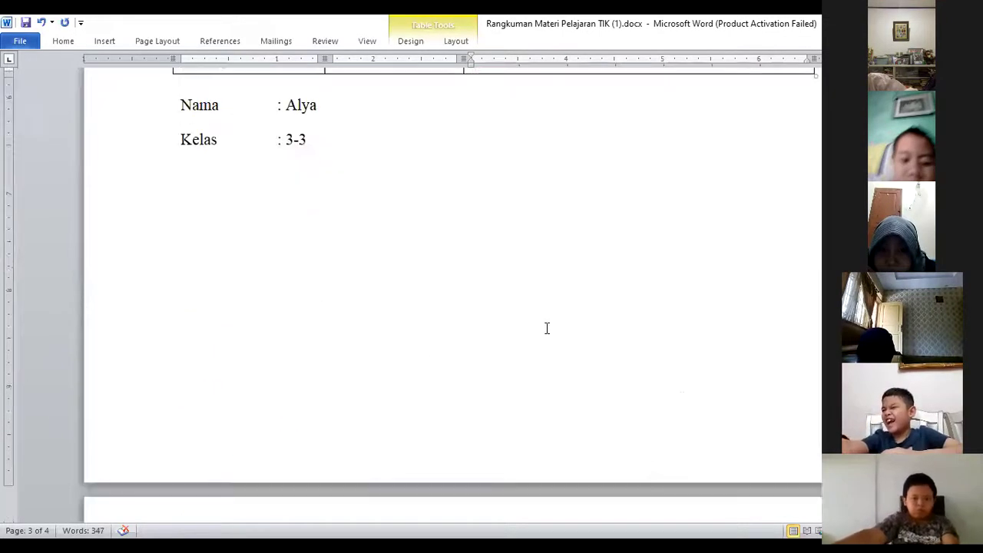
{"action": "scroll", "coordinate": [547, 329], "scroll_direction": "down", "scroll_amount": 7}
{"action": "scroll", "coordinate": [607, 305], "scroll_direction": "down", "scroll_amount": 4}
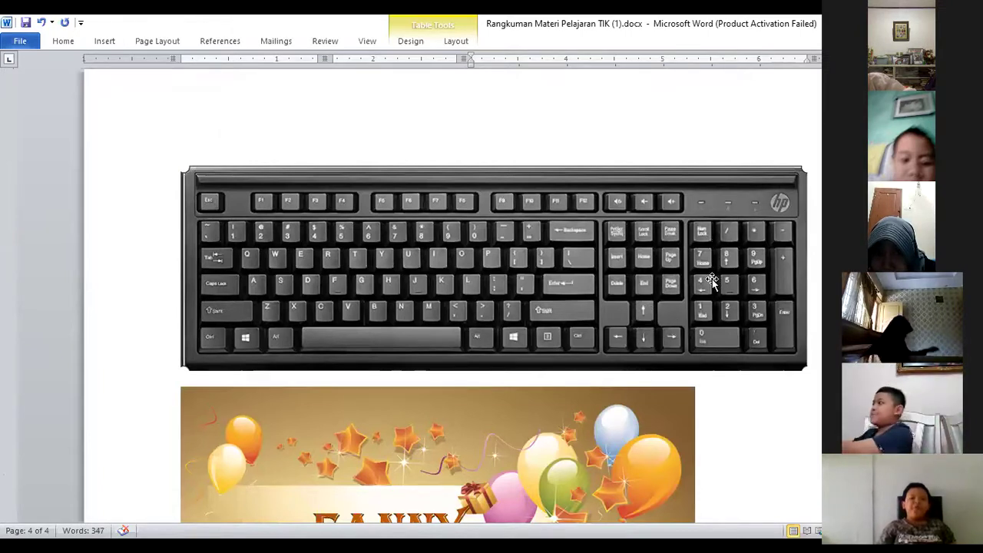
{"action": "scroll", "coordinate": [711, 281], "scroll_direction": "up", "scroll_amount": 3}
{"action": "scroll", "coordinate": [700, 294], "scroll_direction": "up", "scroll_amount": 5}
{"action": "scroll", "coordinate": [687, 316], "scroll_direction": "up", "scroll_amount": 4}
{"action": "scroll", "coordinate": [682, 320], "scroll_direction": "up", "scroll_amount": 2}
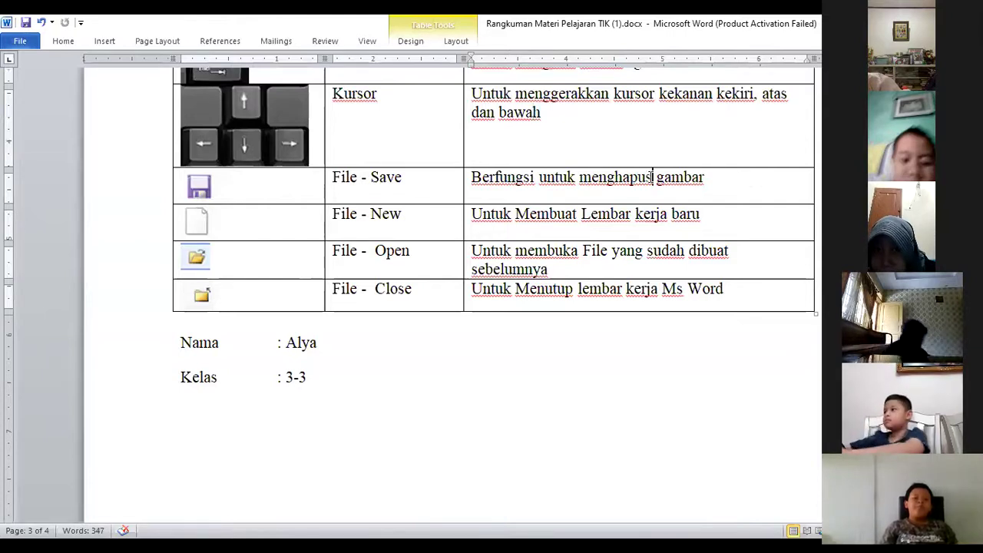
- Replace 'menghapus gambar' with 'menyimpan file' in the File - Save description cell
{"action": "key", "text": "BackSpace"}
{"action": "key", "text": "BackSpace"}
{"action": "key", "text": "BackSpace"}
{"action": "key", "text": "BackSpace"}
{"action": "key", "text": "BackSpace"}
{"action": "key", "text": "BackSpace"}
{"action": "key", "text": "BackSpace"}
{"action": "type", "text": "yimpan"}
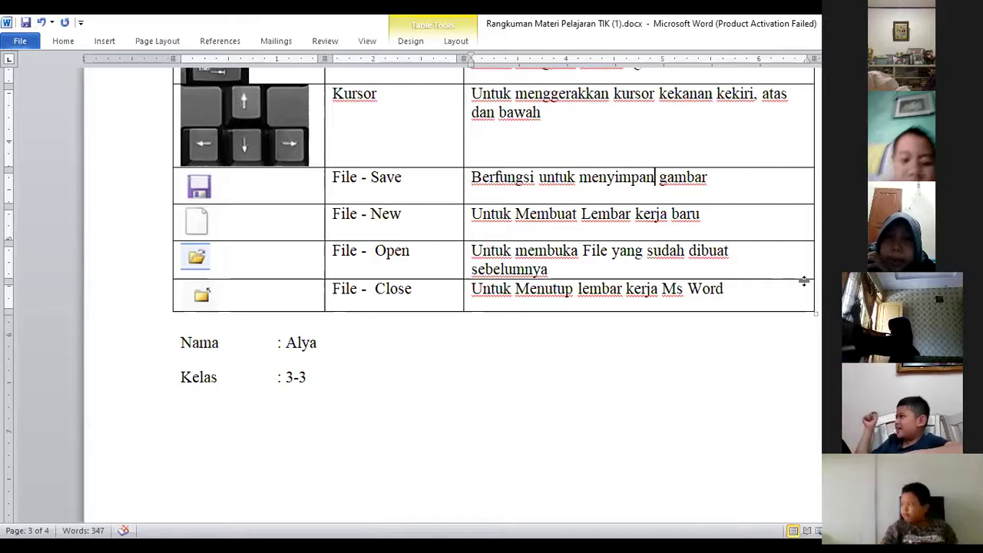
{"action": "key", "text": "End"}
{"action": "key", "text": "BackSpace"}
{"action": "key", "text": "BackSpace"}
{"action": "key", "text": "BackSpace"}
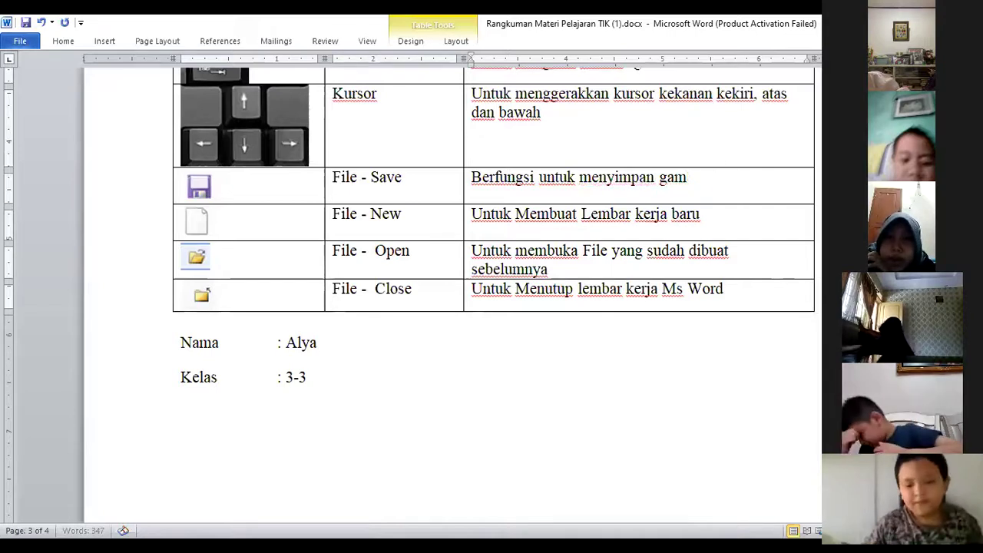
{"action": "type", "text": "ile"}
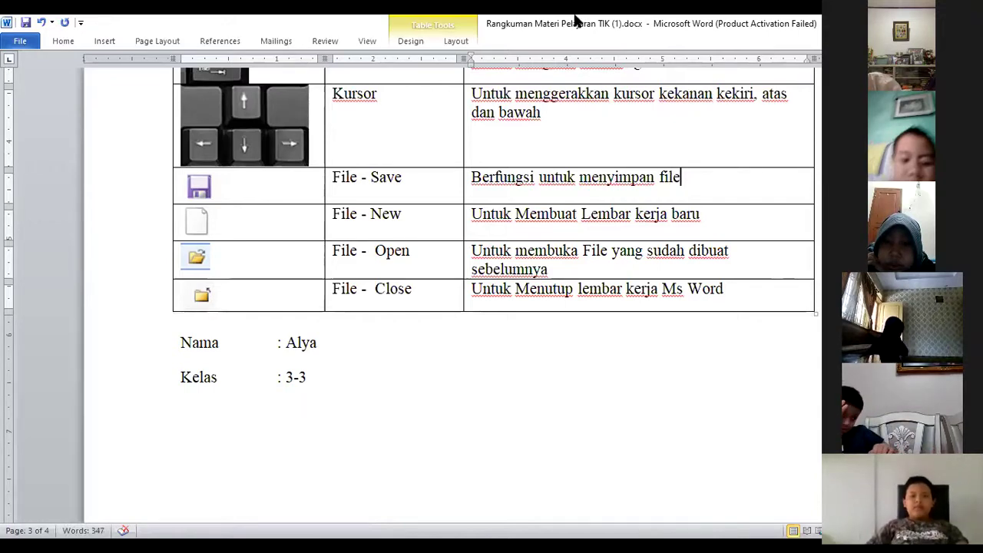
{"action": "left_click", "coordinate": [25, 43]}
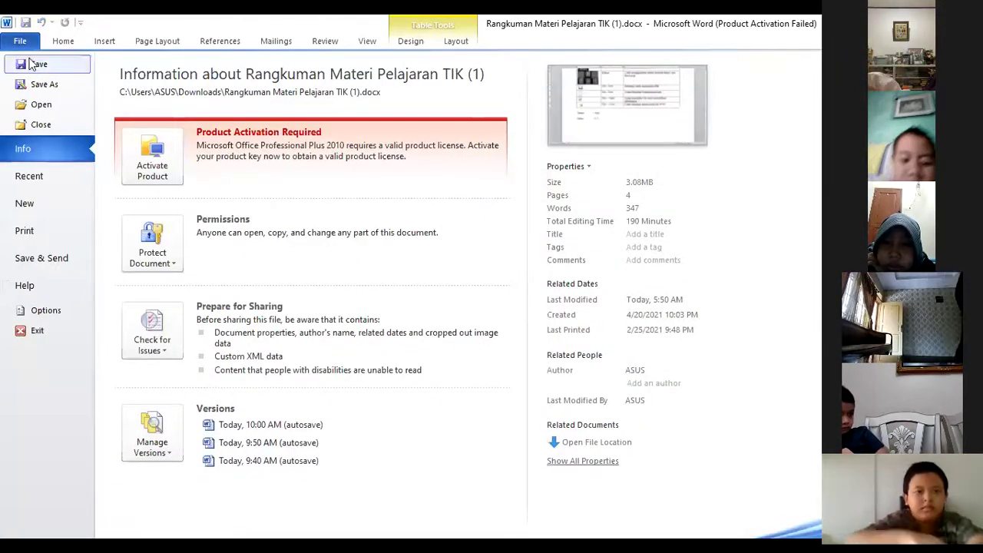
{"action": "left_click", "coordinate": [21, 41]}
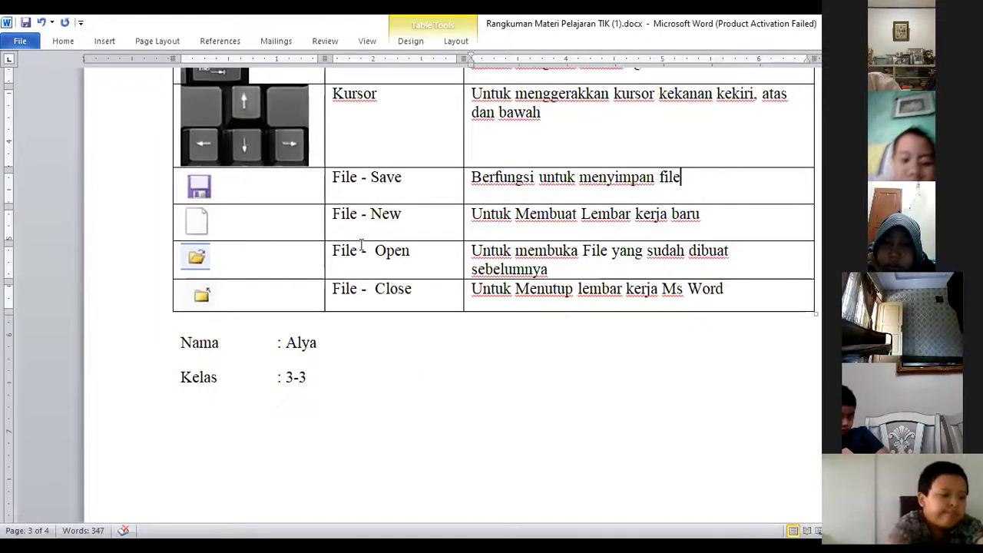
{"action": "left_click", "coordinate": [20, 41]}
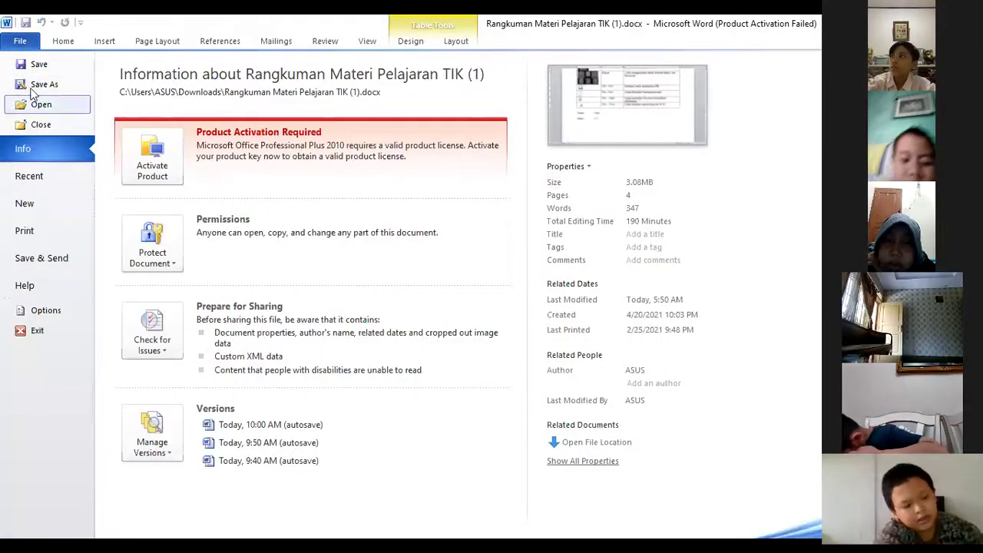
{"action": "left_click", "coordinate": [25, 204]}
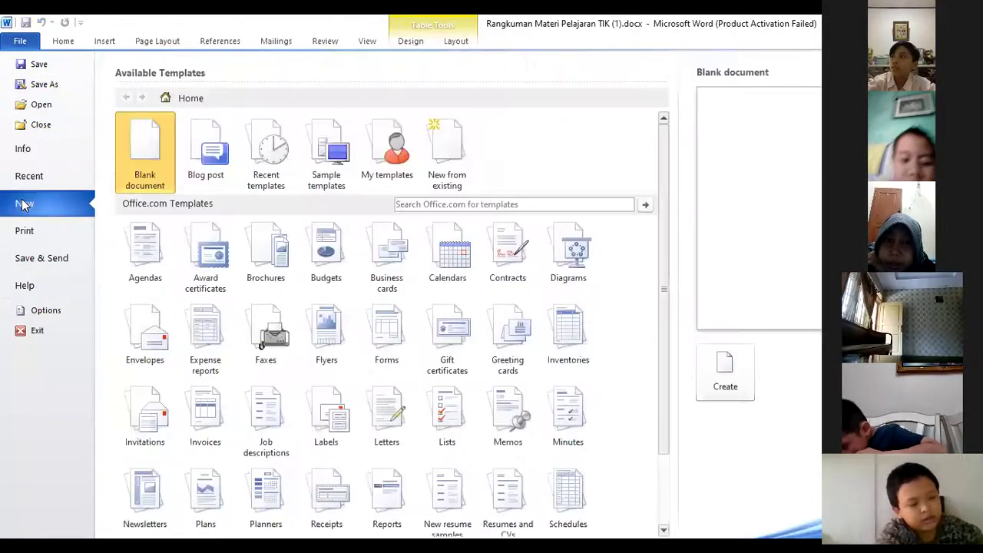
{"action": "left_click", "coordinate": [746, 376]}
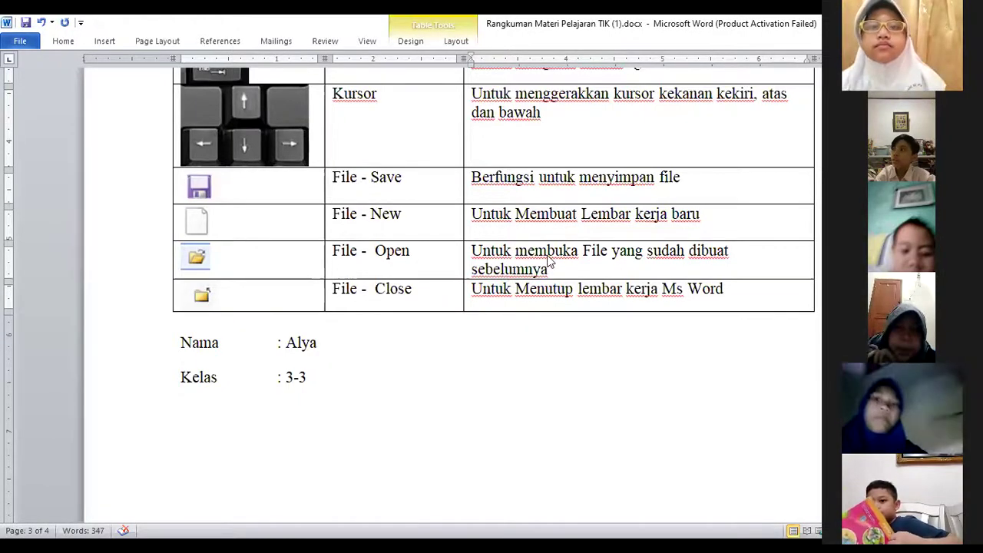
{"action": "left_click", "coordinate": [21, 42]}
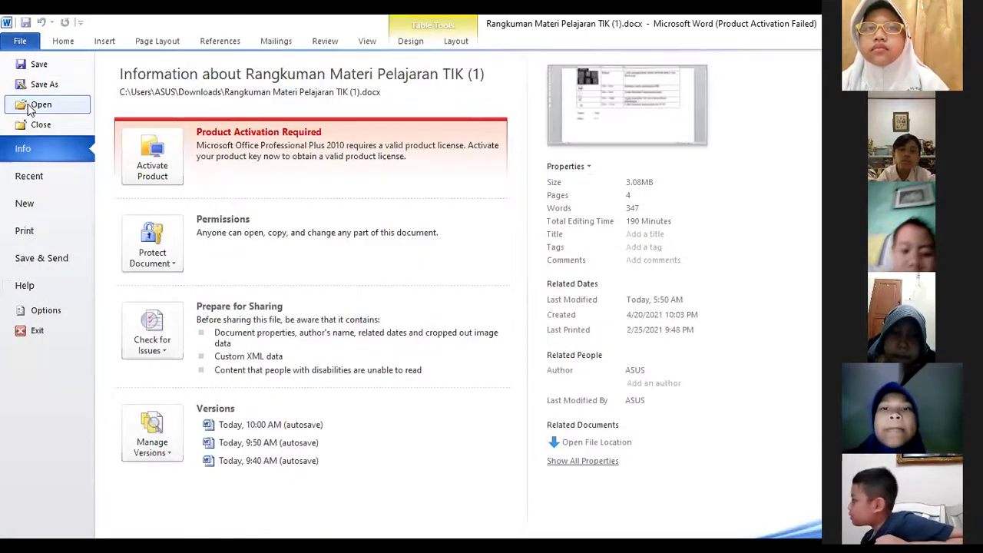
{"action": "left_click", "coordinate": [30, 106]}
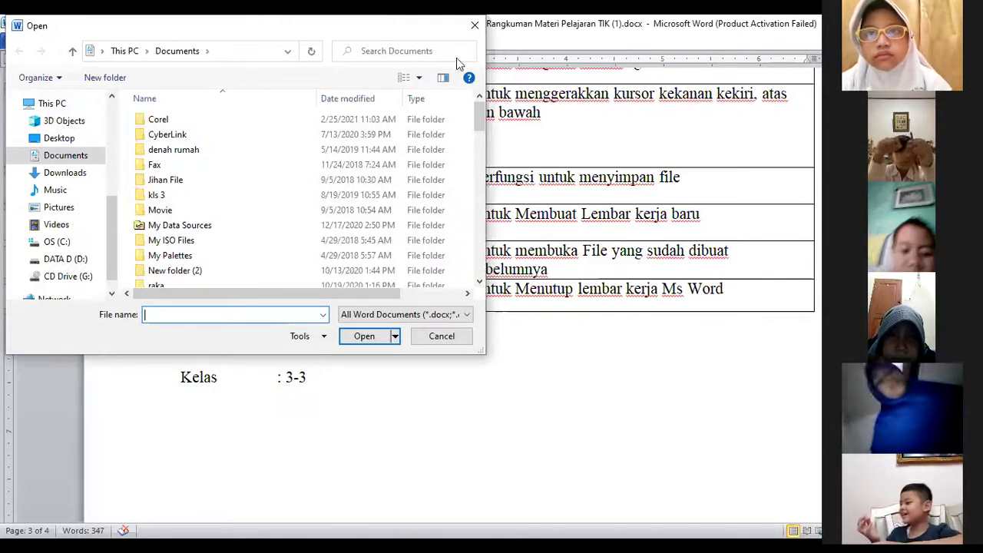
{"action": "left_click", "coordinate": [476, 27]}
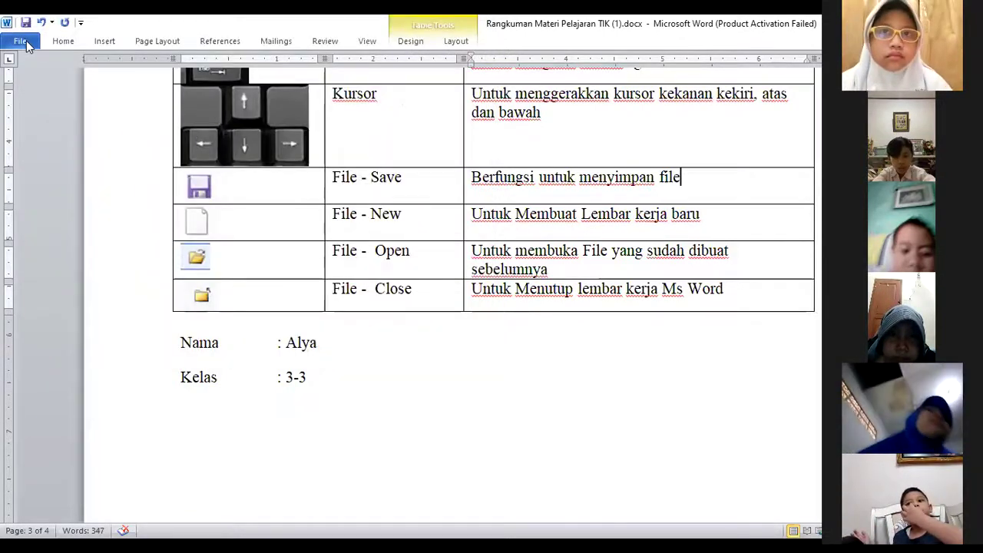
{"action": "left_click", "coordinate": [23, 43]}
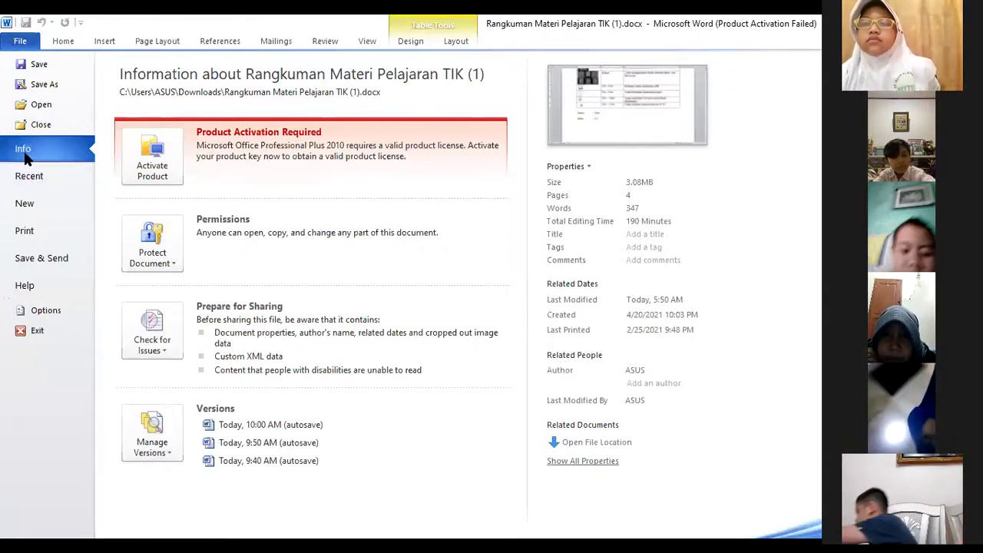
{"action": "left_click", "coordinate": [46, 176]}
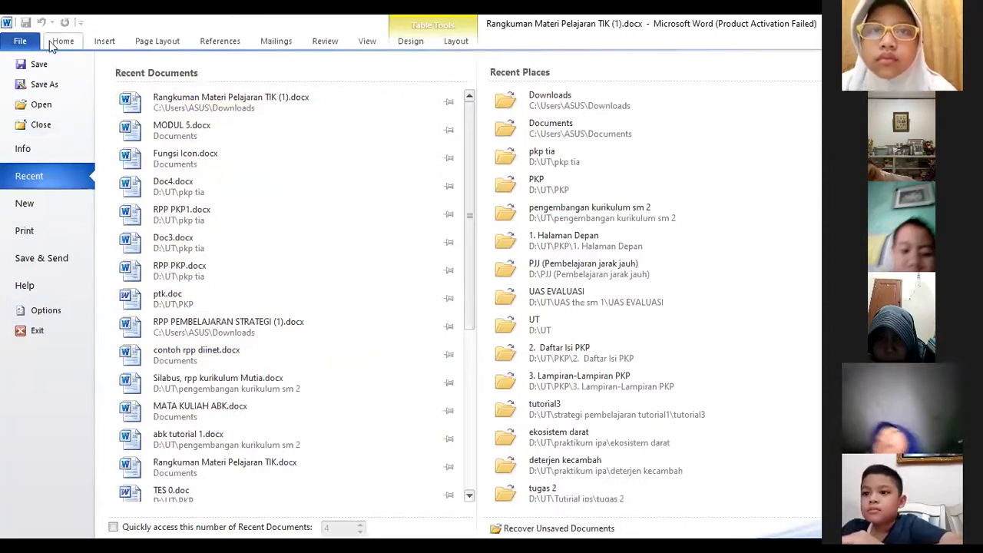
{"action": "left_click", "coordinate": [20, 44]}
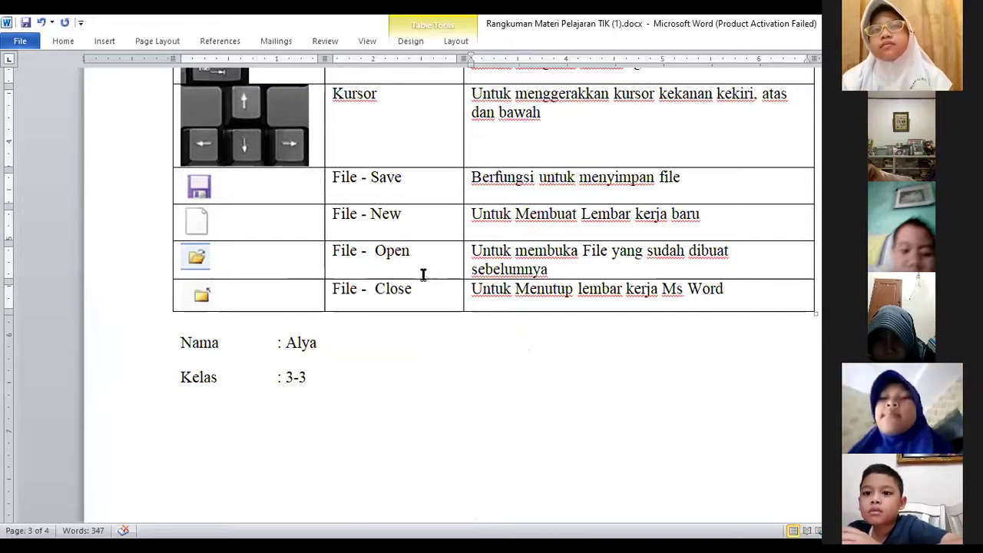
- Close the current document from the File menu
{"action": "left_click", "coordinate": [20, 41]}
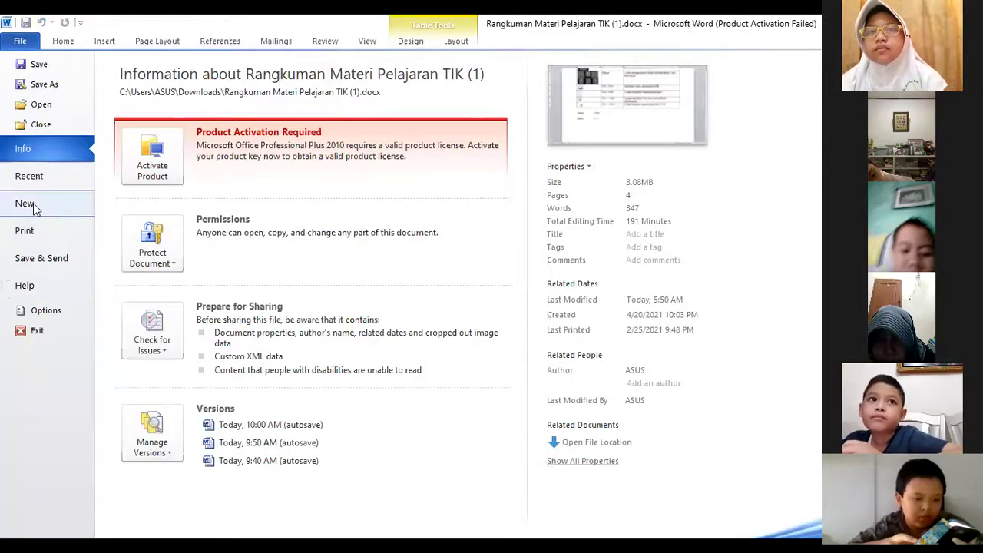
{"action": "left_click", "coordinate": [33, 126]}
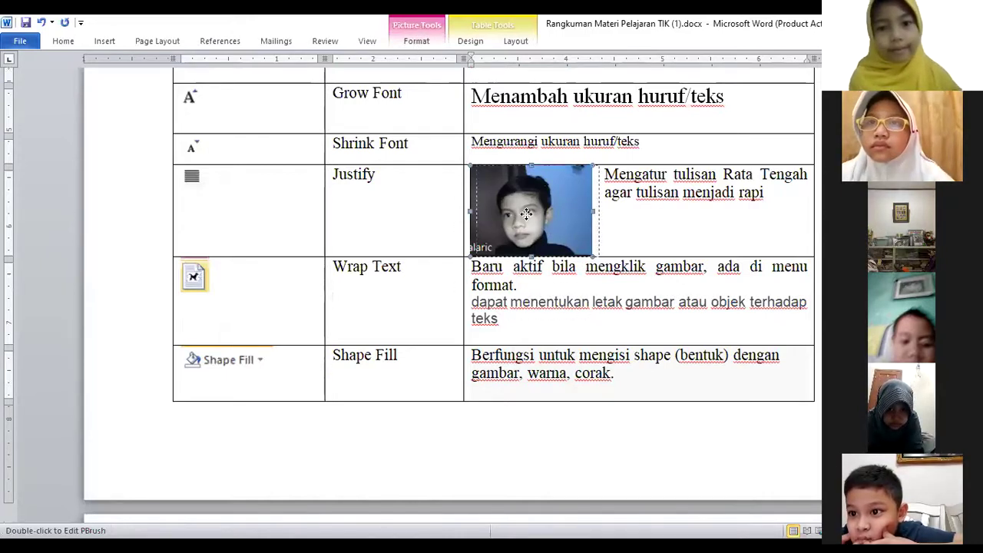
- Set the Justify-row photo to Behind Text wrapping, then undo that change
{"action": "left_click", "coordinate": [417, 43]}
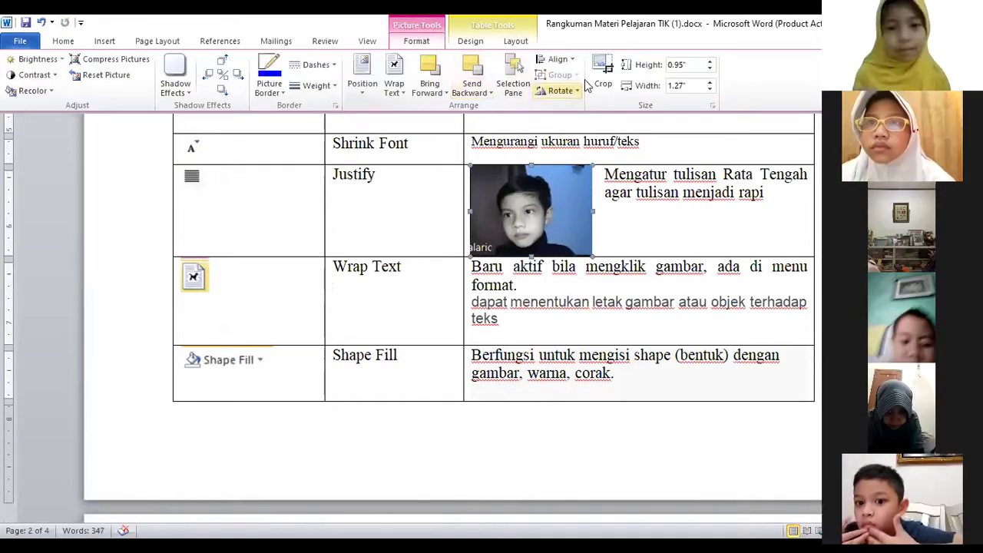
{"action": "left_click", "coordinate": [397, 70]}
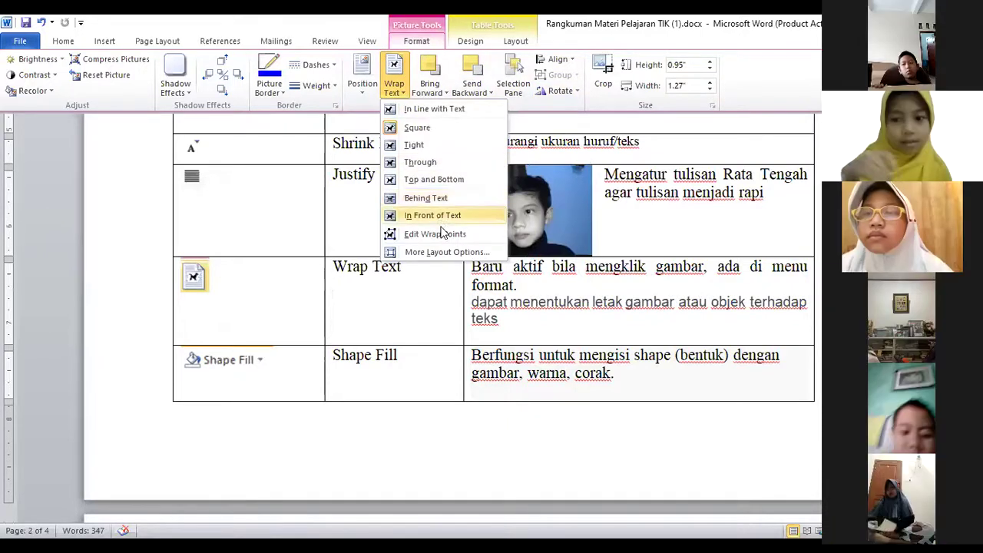
{"action": "left_click", "coordinate": [426, 198]}
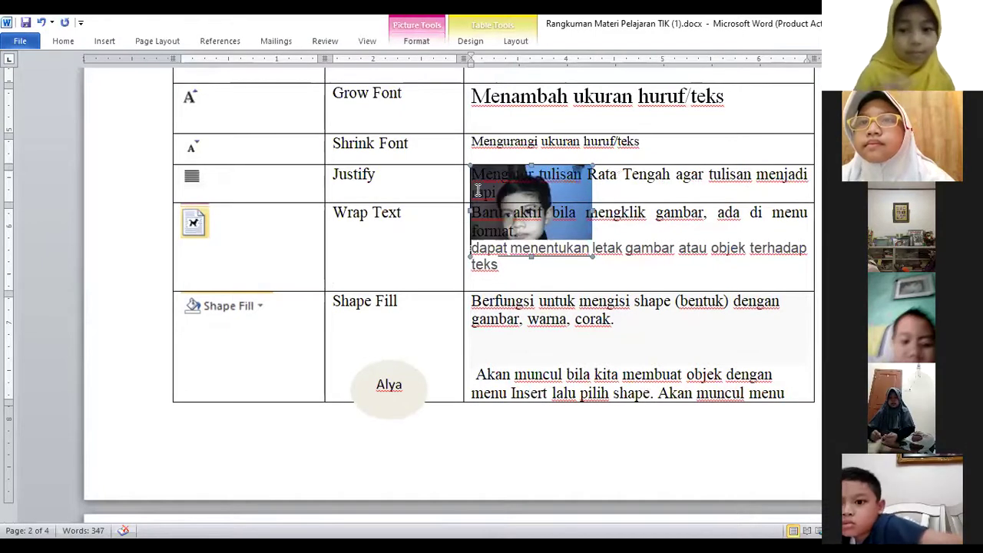
{"action": "left_click", "coordinate": [575, 230]}
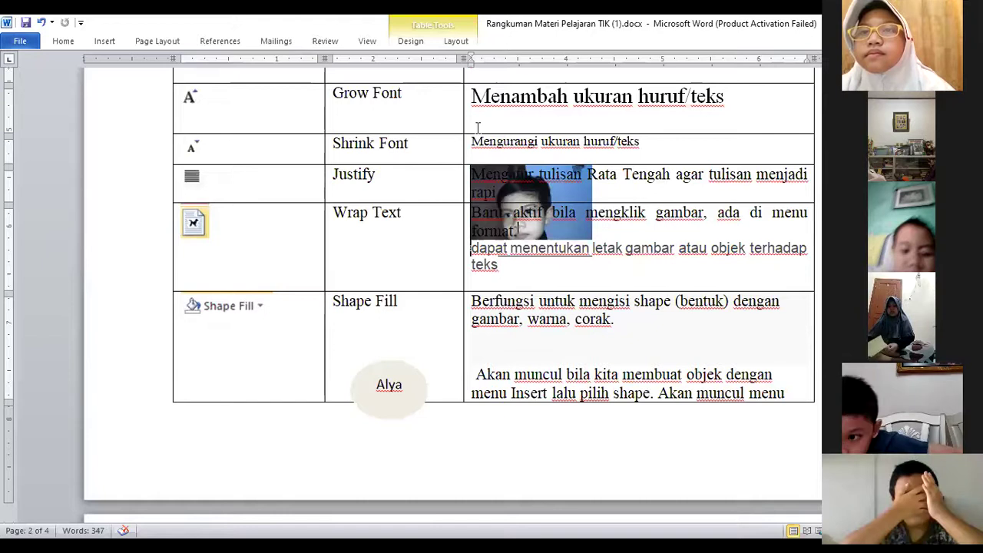
{"action": "left_click", "coordinate": [572, 187]}
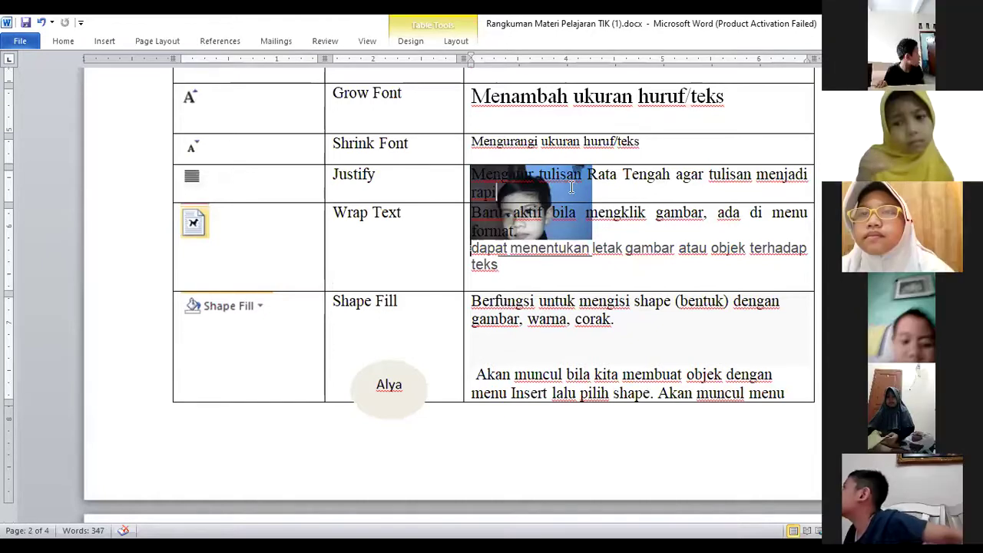
{"action": "left_click", "coordinate": [422, 41]}
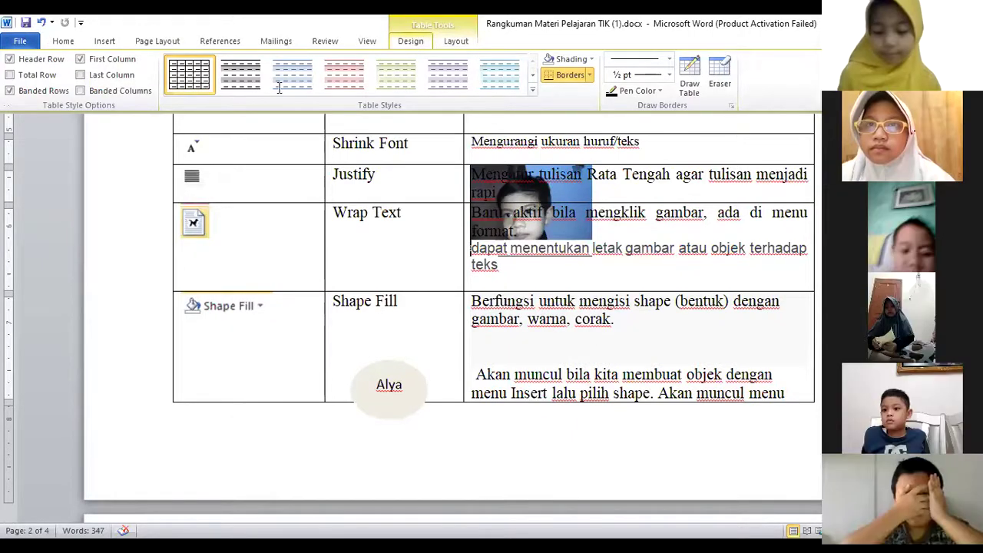
{"action": "left_click", "coordinate": [42, 23]}
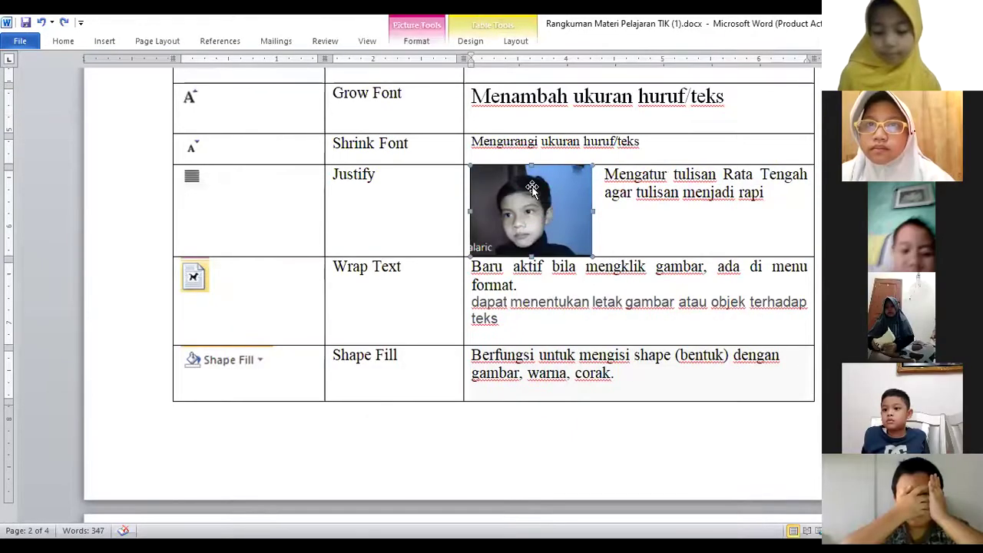
- Apply a different text-wrapping option to the photo and recheck the wrapping choices without changing it
{"action": "left_click", "coordinate": [416, 41]}
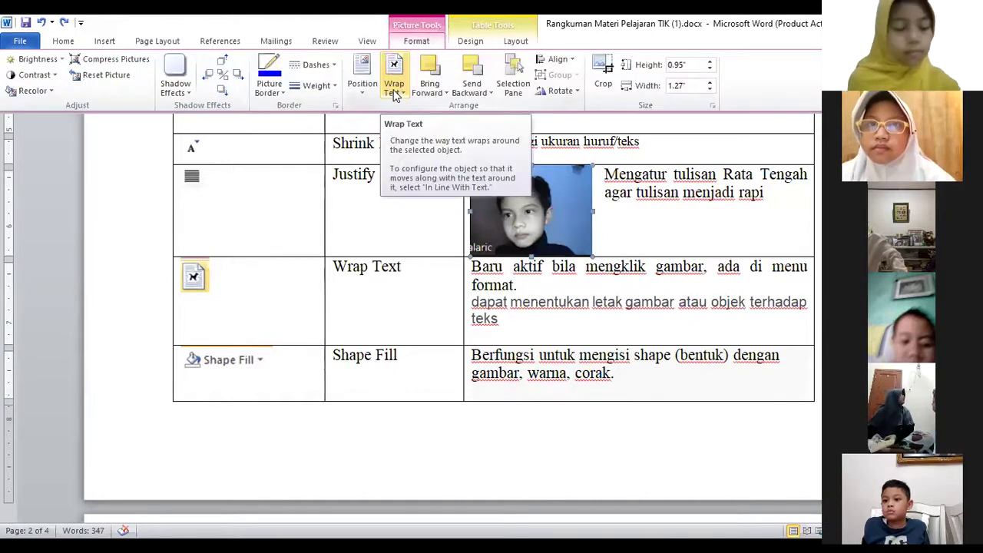
{"action": "left_click", "coordinate": [394, 94]}
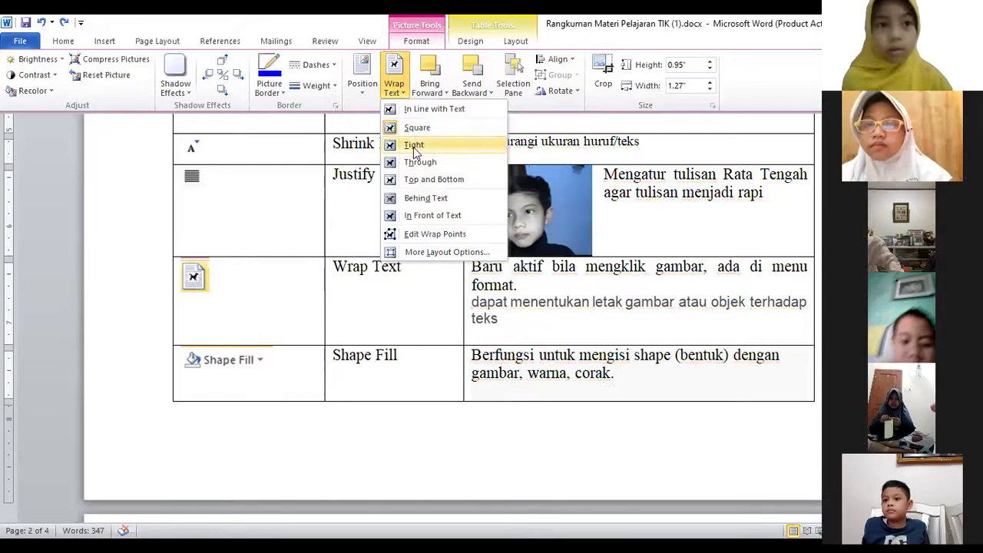
{"action": "left_click", "coordinate": [516, 205]}
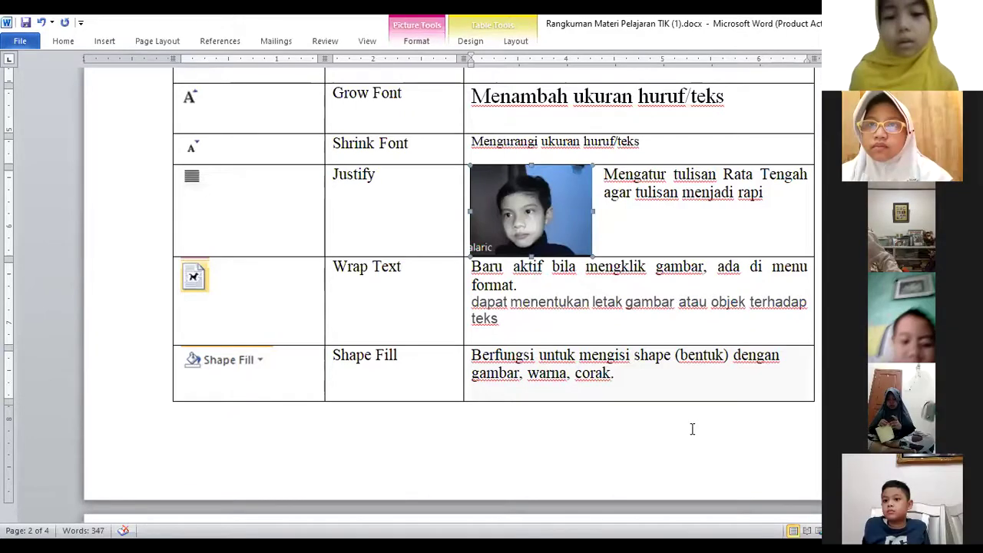
{"action": "left_click", "coordinate": [563, 321]}
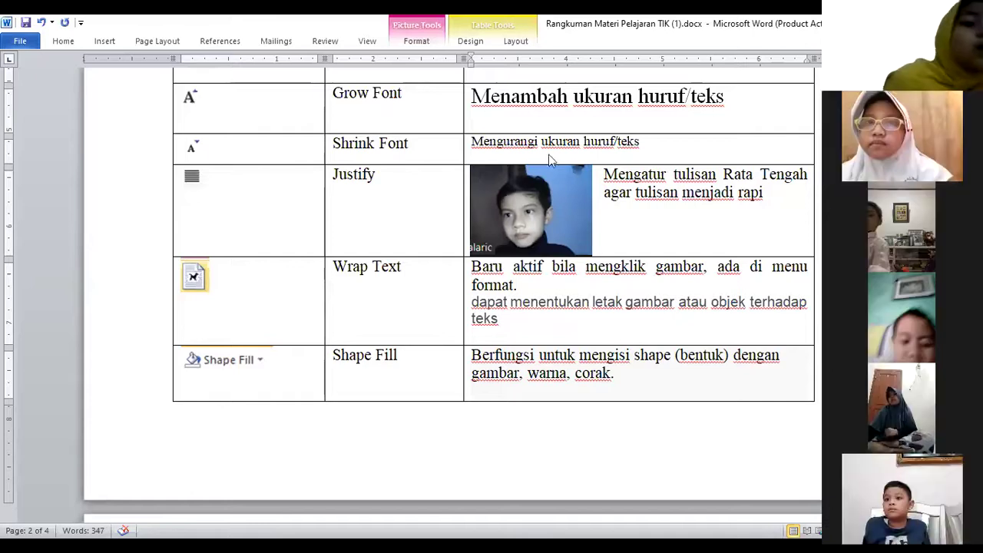
{"action": "left_click", "coordinate": [533, 219]}
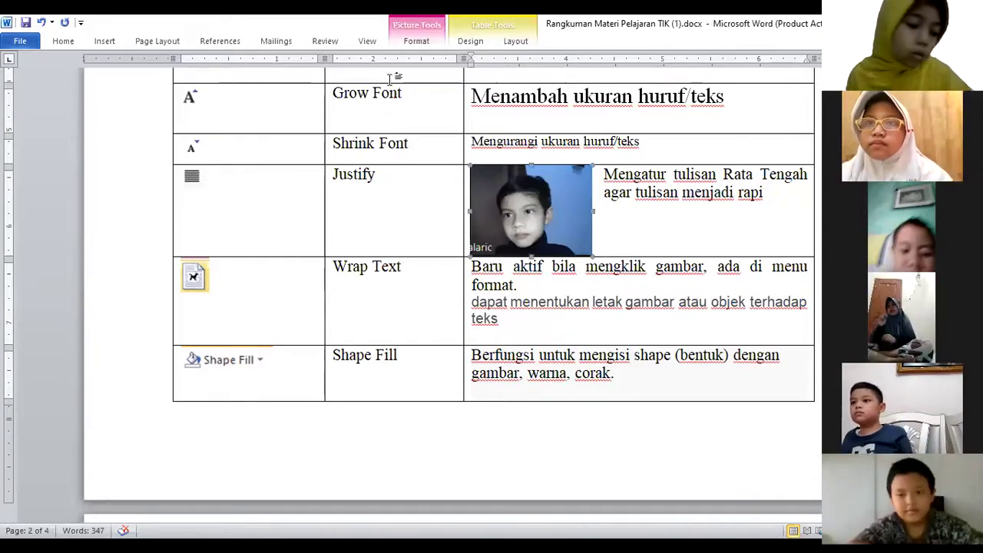
{"action": "left_click", "coordinate": [419, 46]}
{"action": "left_click", "coordinate": [395, 84]}
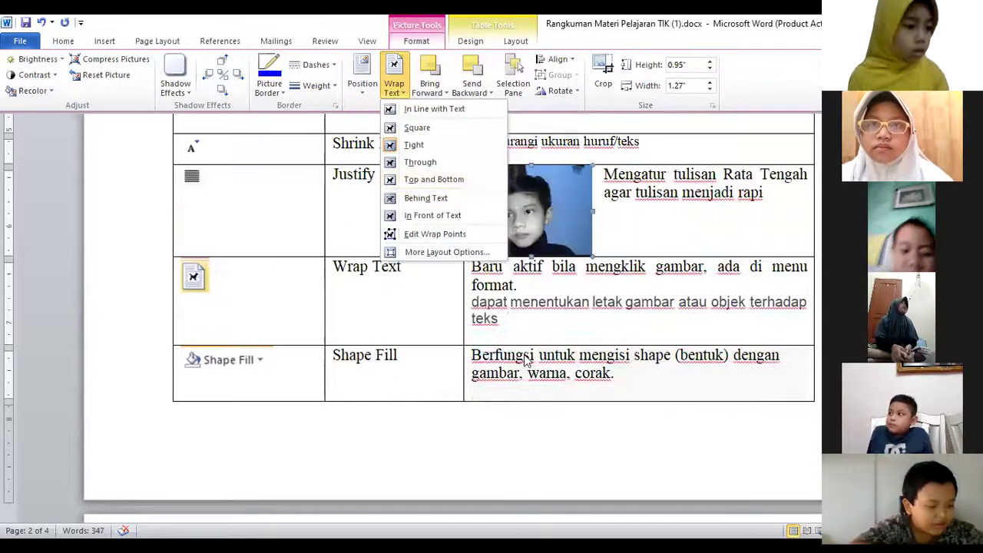
{"action": "left_click", "coordinate": [437, 355]}
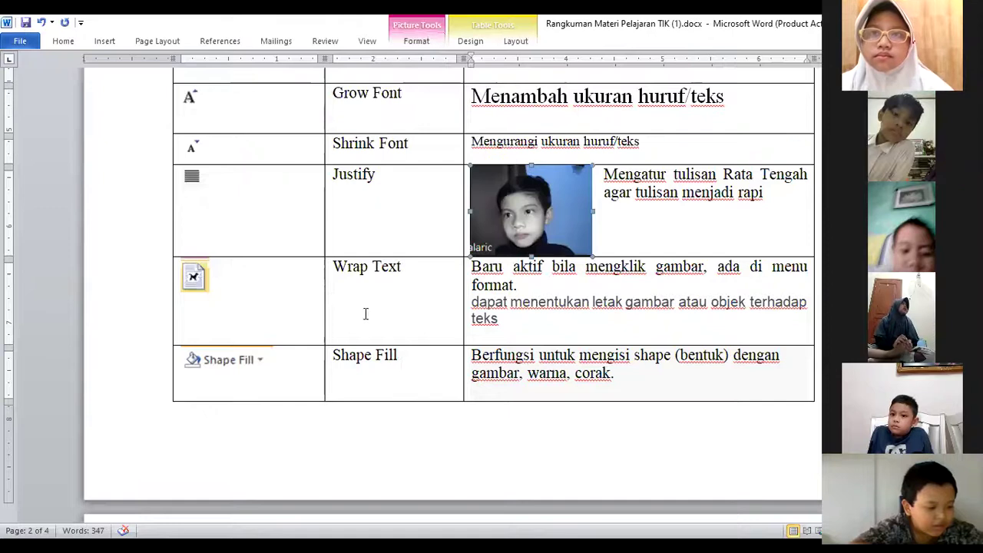
{"action": "scroll", "coordinate": [393, 341], "scroll_direction": "down", "scroll_amount": 5}
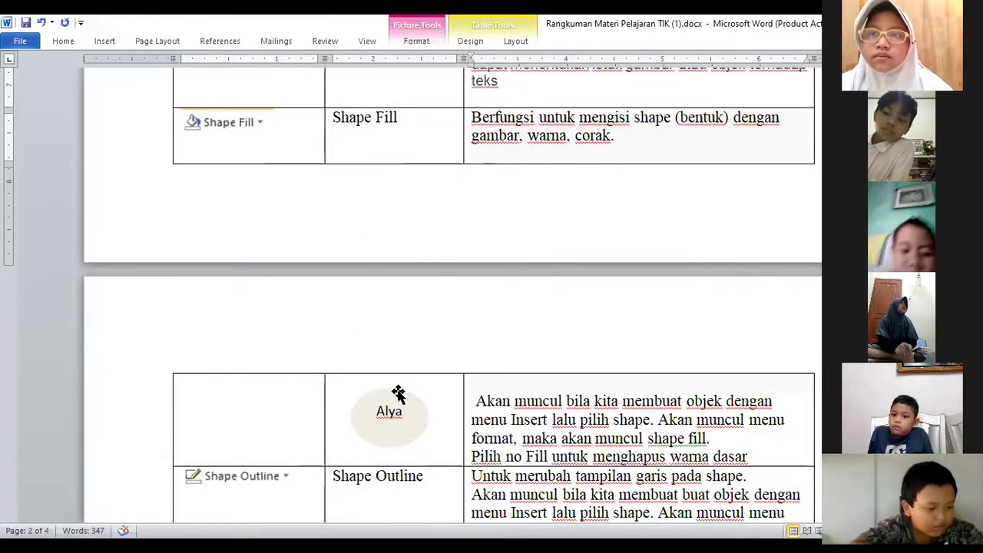
- Draw a pentagon in the Shape Fill row and drag its handle to enlarge it
{"action": "left_click", "coordinate": [398, 393]}
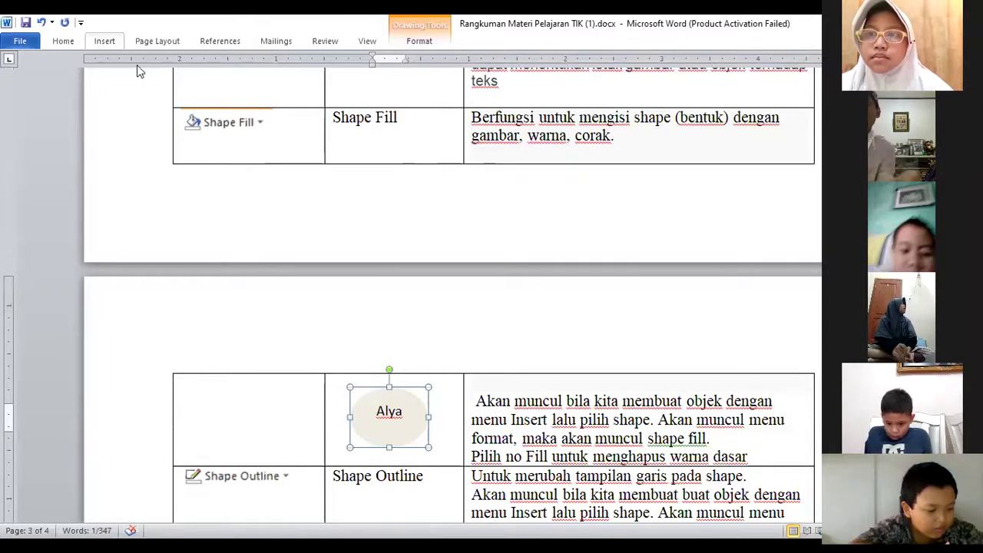
{"action": "left_click", "coordinate": [214, 86]}
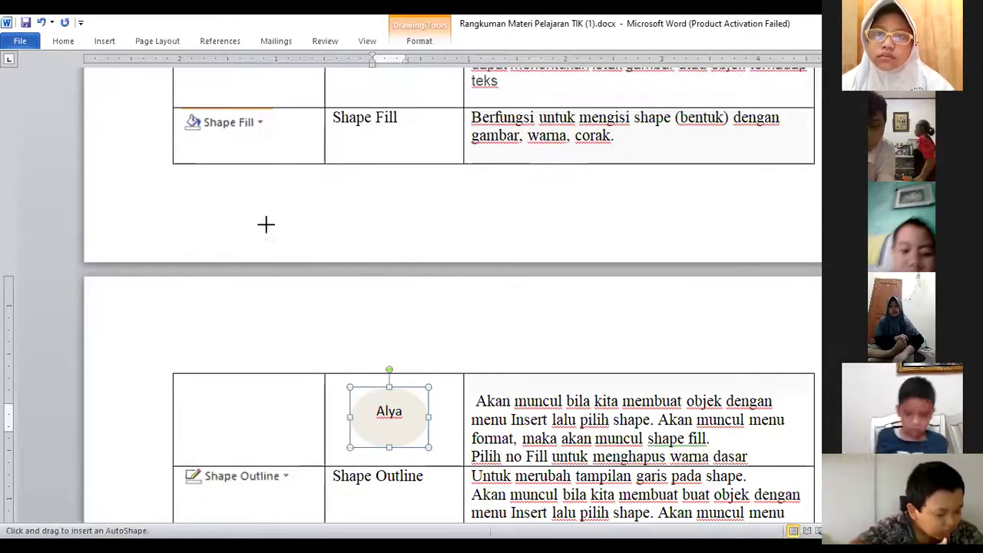
{"action": "left_click_drag", "start_coordinate": [345, 130], "coordinate": [415, 163]}
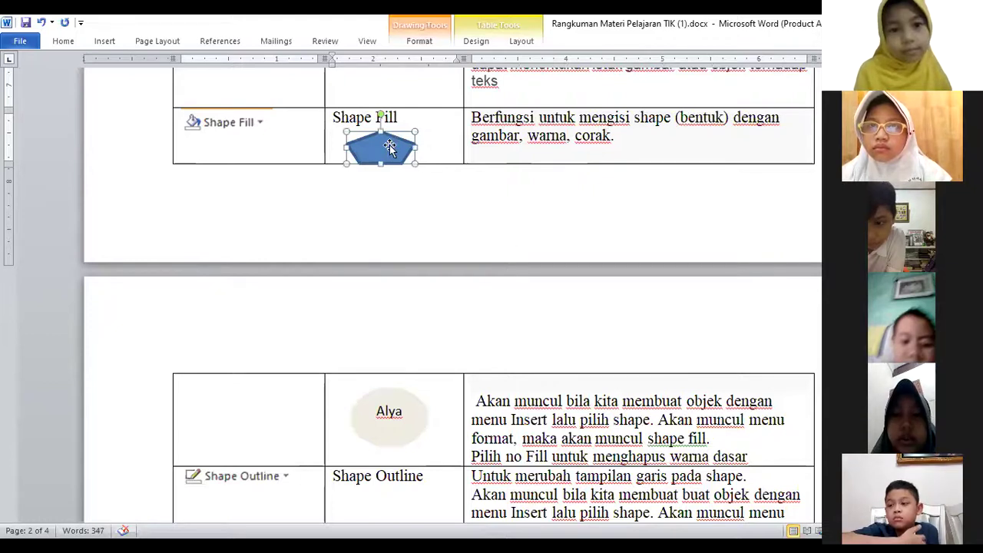
{"action": "left_click_drag", "start_coordinate": [378, 132], "coordinate": [375, 109]}
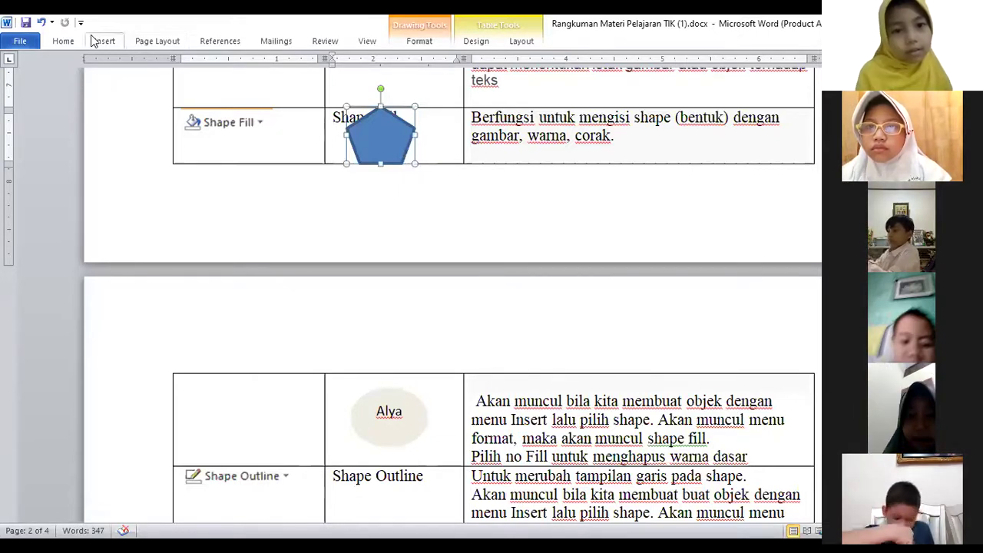
- Give the pentagon the orange-outline style, add the student's name inside, and widen it
{"action": "left_click", "coordinate": [415, 44]}
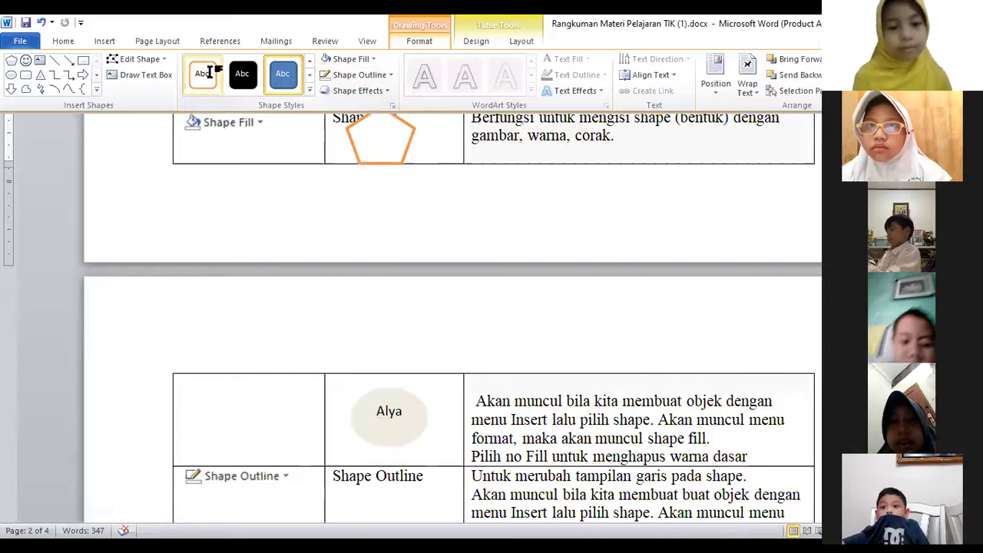
{"action": "left_click", "coordinate": [209, 71]}
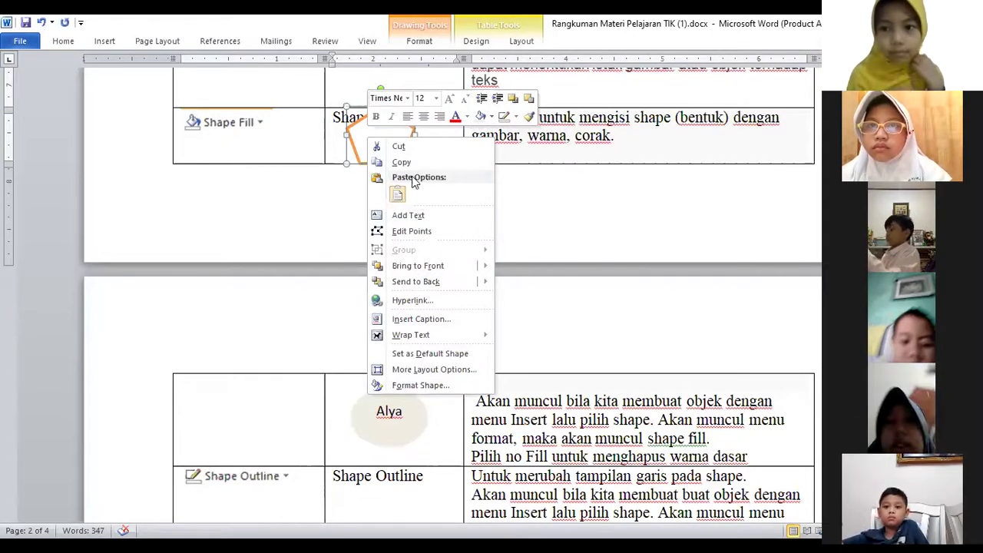
{"action": "left_click", "coordinate": [415, 217]}
{"action": "type", "text": "Kenzi"}
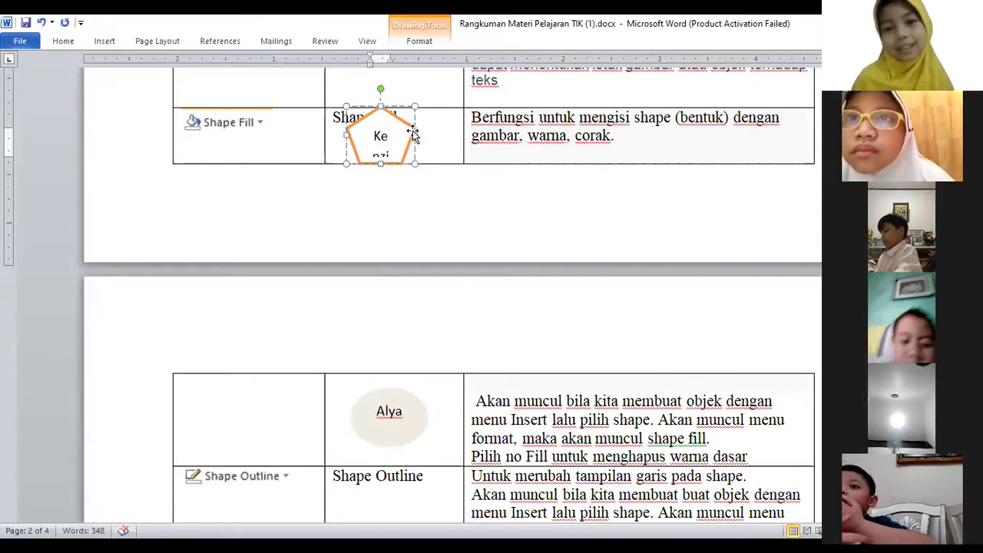
{"action": "left_click_drag", "start_coordinate": [450, 148], "coordinate": [448, 148]}
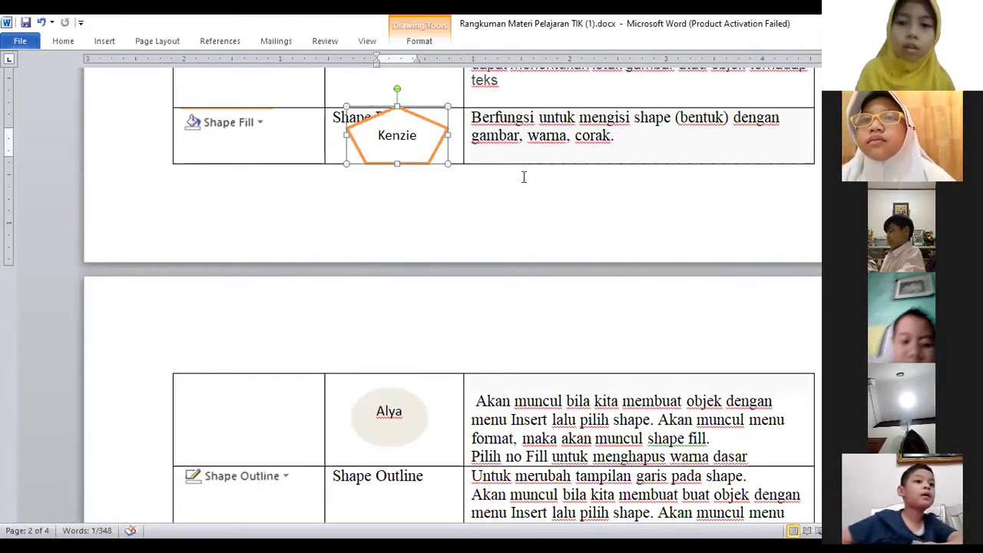
- Set the pentagon's shape fill to No Fill
{"action": "left_click", "coordinate": [419, 41]}
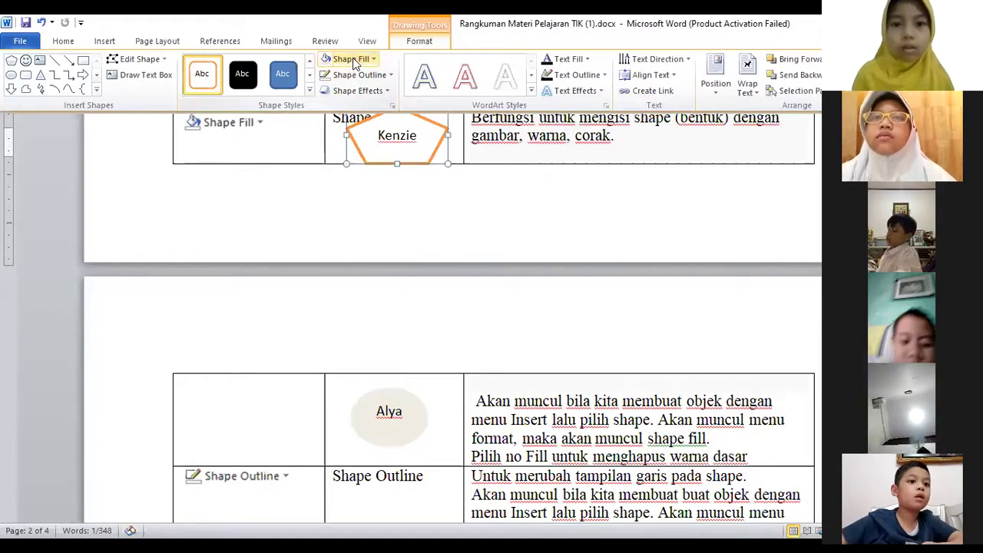
{"action": "left_click", "coordinate": [352, 58]}
{"action": "left_click", "coordinate": [351, 179]}
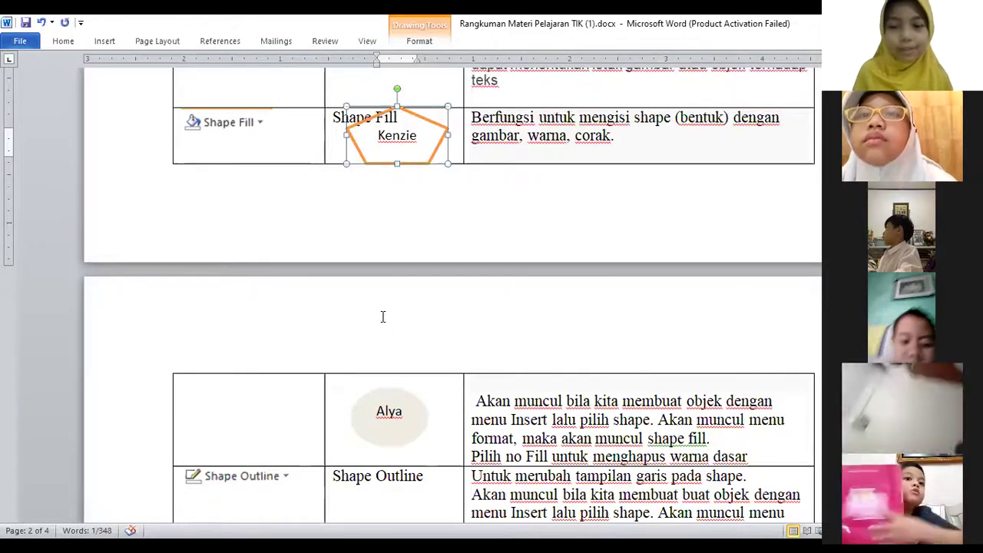
{"action": "scroll", "coordinate": [382, 318], "scroll_direction": "down", "scroll_amount": 1}
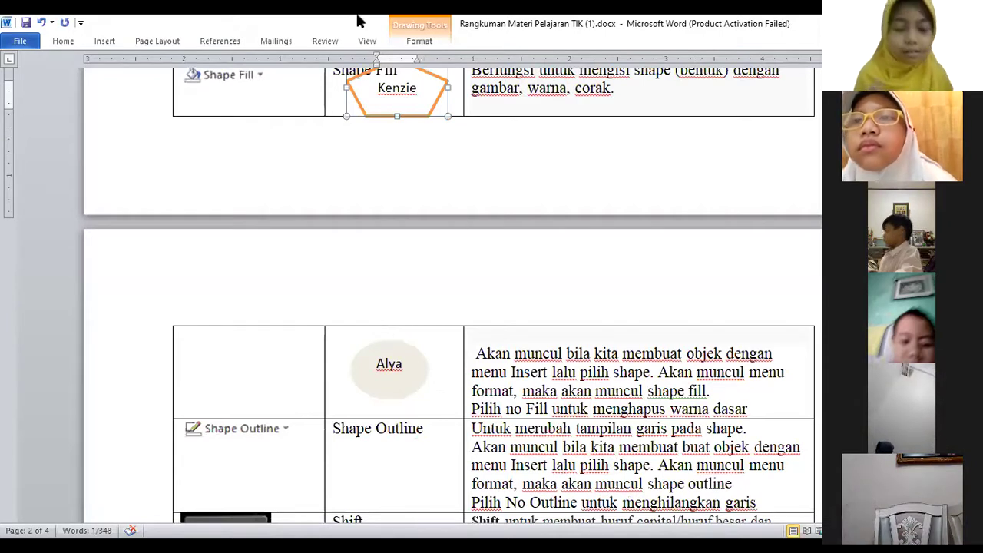
{"action": "left_click", "coordinate": [421, 45]}
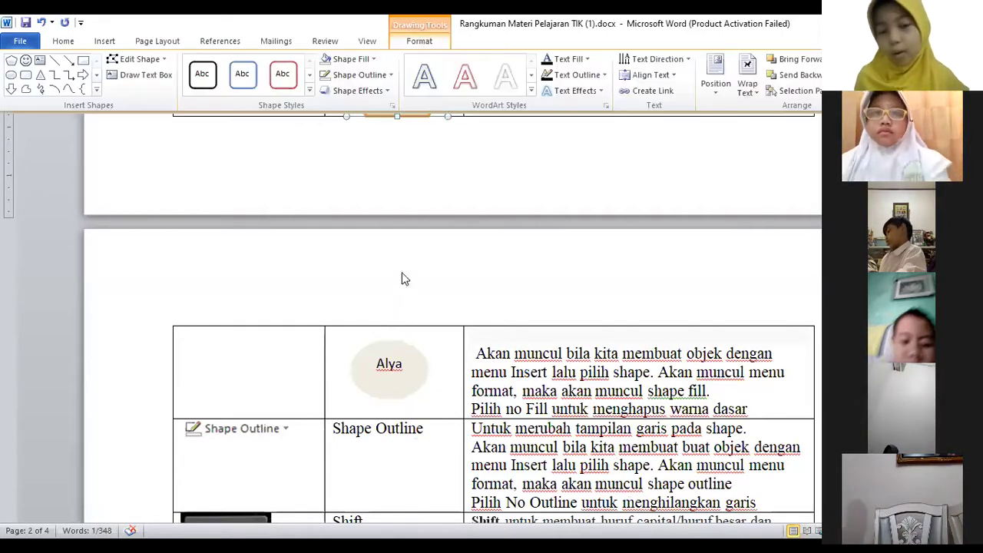
{"action": "left_click", "coordinate": [412, 341]}
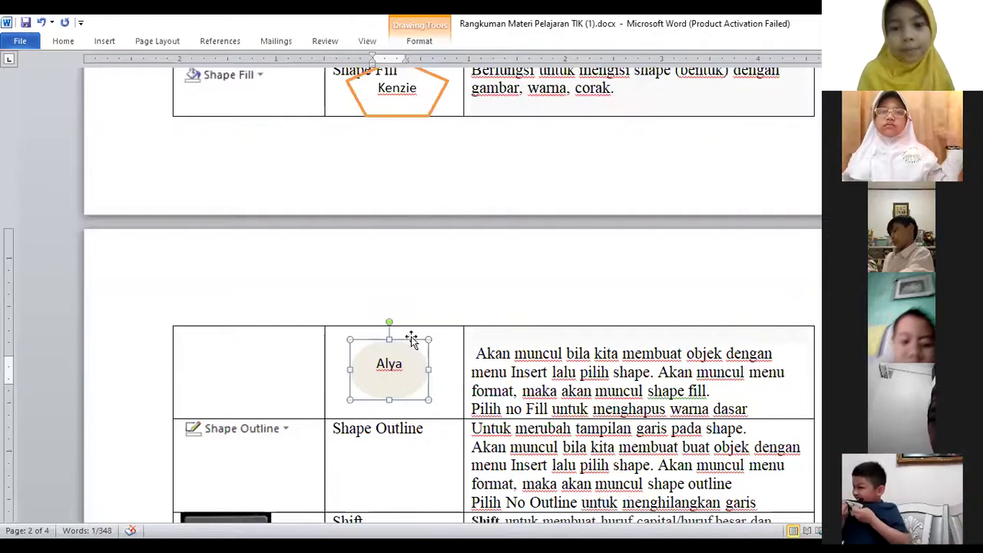
{"action": "left_click", "coordinate": [415, 42]}
{"action": "left_click", "coordinate": [357, 71]}
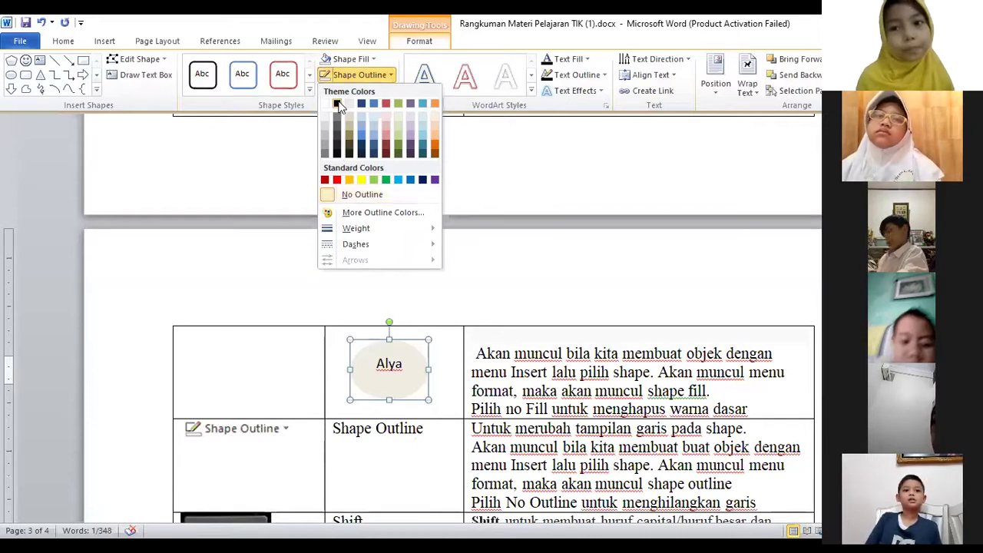
{"action": "left_click", "coordinate": [340, 106]}
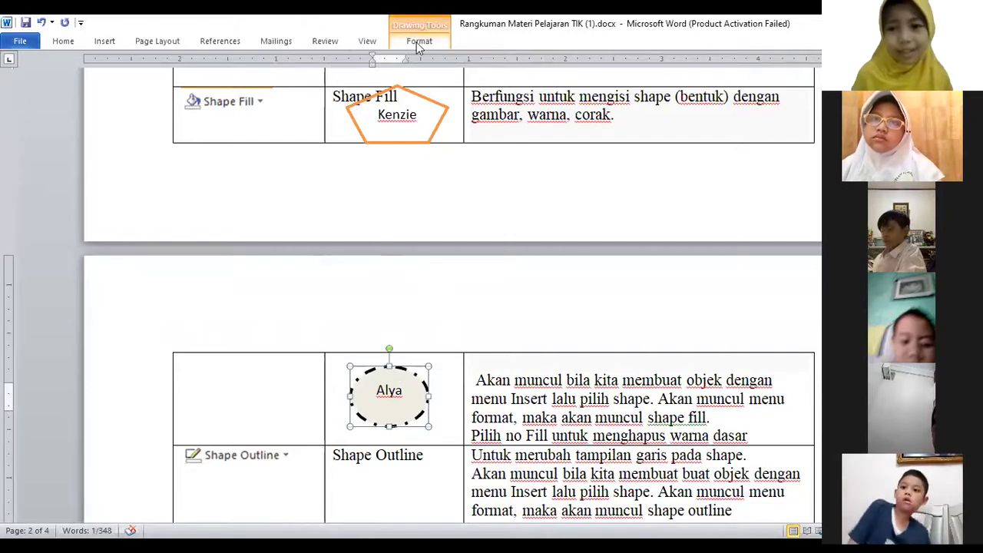
{"action": "left_click", "coordinate": [418, 42]}
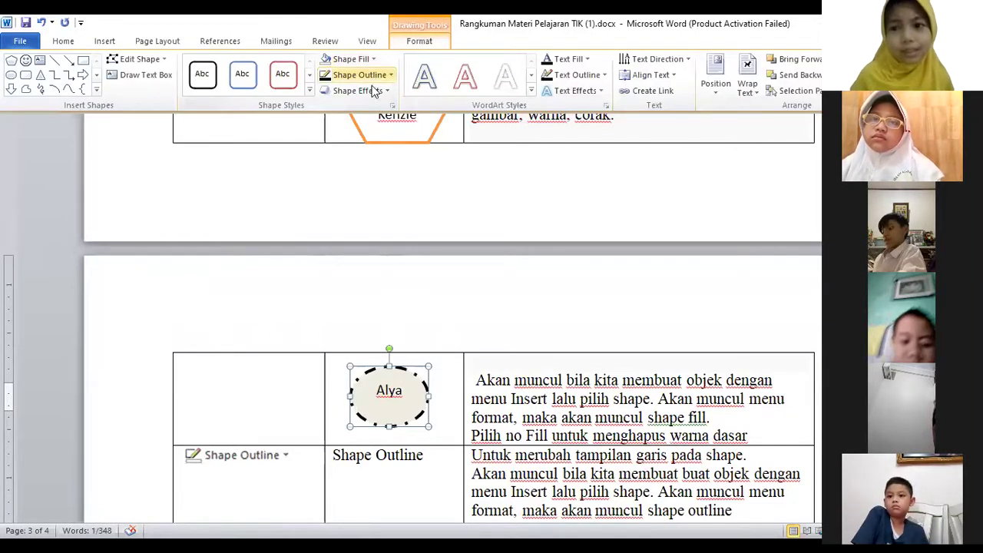
{"action": "left_click", "coordinate": [377, 74]}
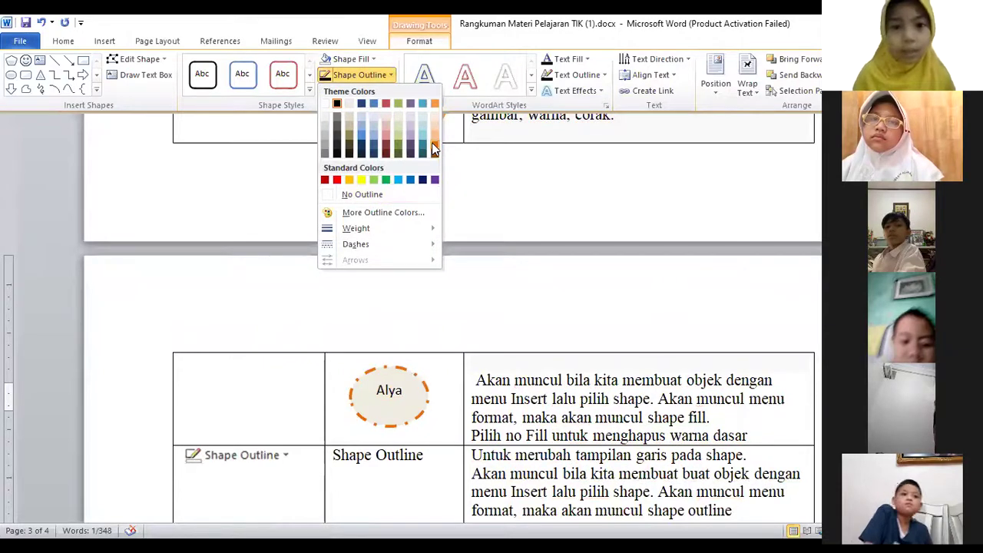
{"action": "left_click", "coordinate": [432, 142]}
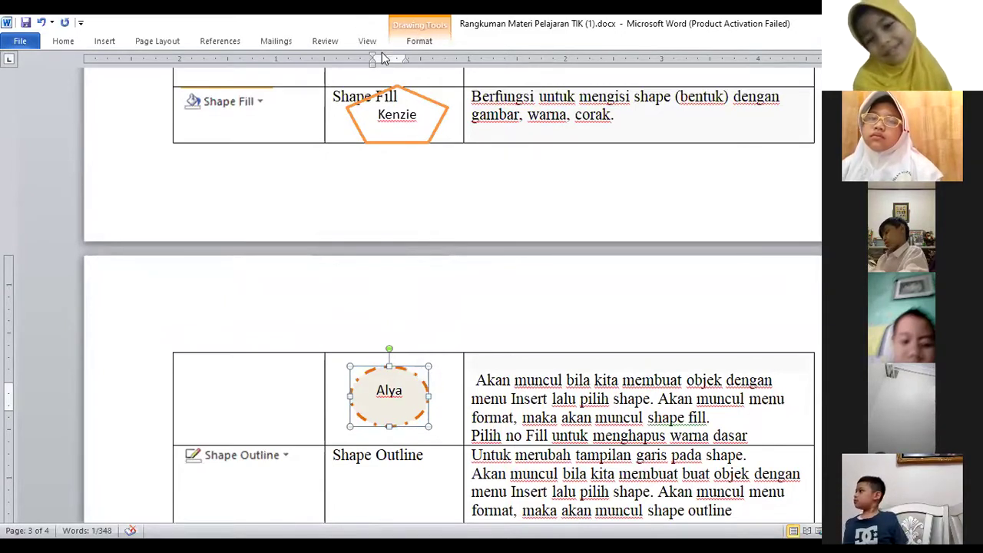
{"action": "left_click", "coordinate": [412, 40]}
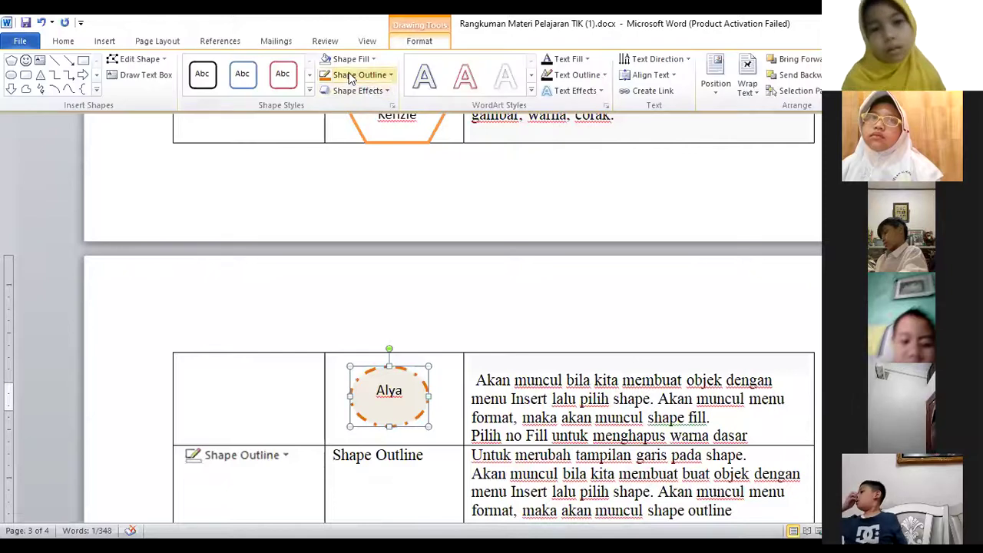
{"action": "left_click", "coordinate": [390, 75]}
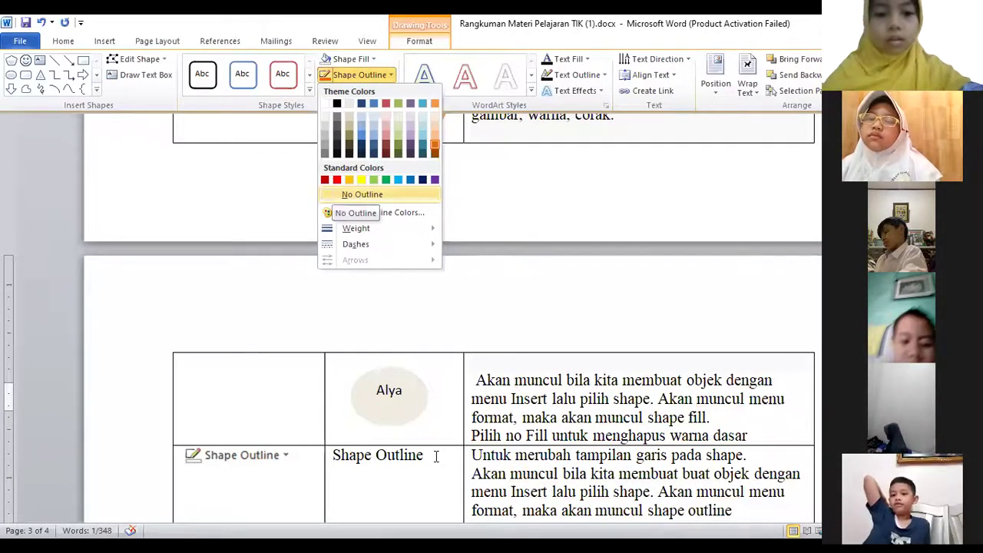
{"action": "left_click", "coordinate": [316, 418]}
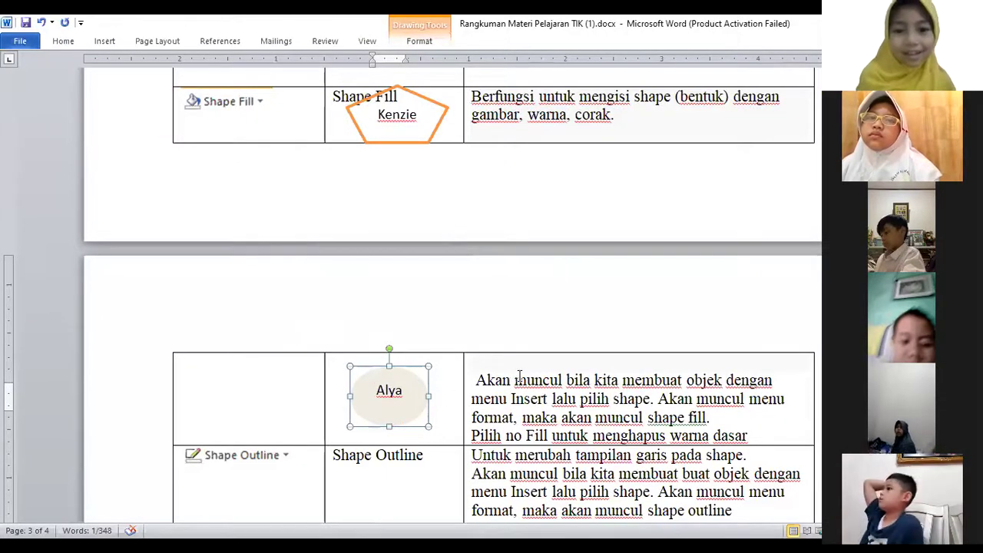
- Scroll down to the File Save, New, Open and Close rows, then back up slightly
{"action": "scroll", "coordinate": [480, 380], "scroll_direction": "down", "scroll_amount": 3}
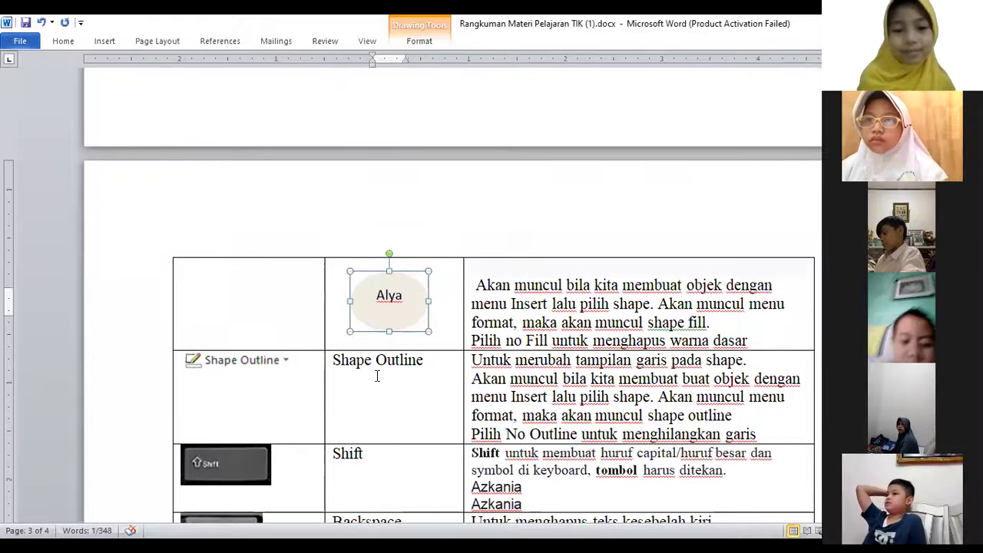
{"action": "scroll", "coordinate": [368, 377], "scroll_direction": "down", "scroll_amount": 3}
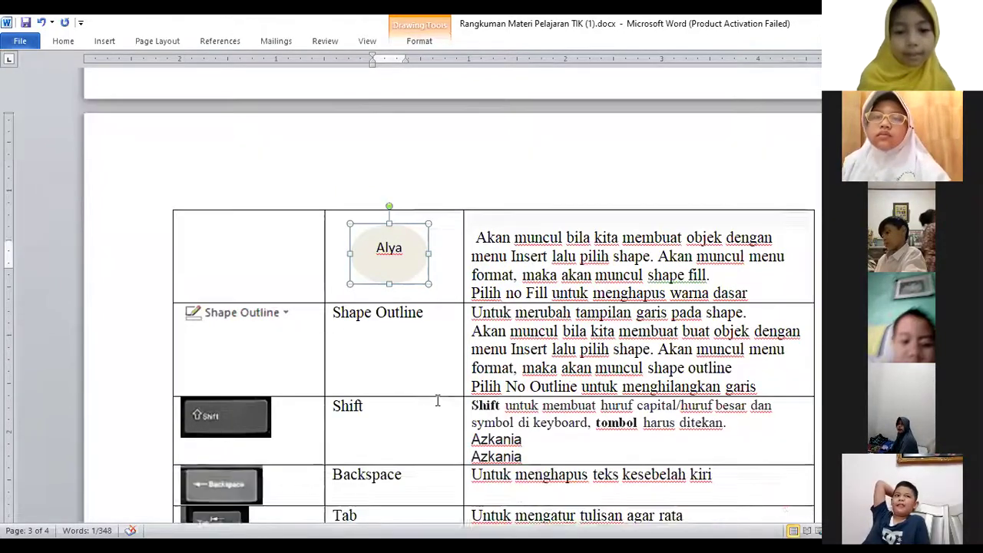
{"action": "scroll", "coordinate": [279, 434], "scroll_direction": "down", "scroll_amount": 2}
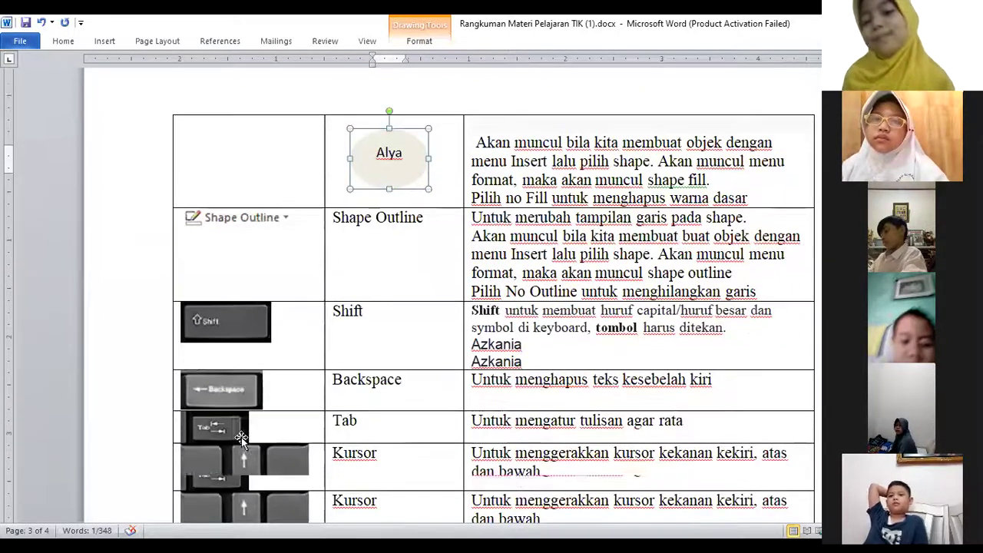
{"action": "scroll", "coordinate": [254, 415], "scroll_direction": "down", "scroll_amount": 3}
{"action": "scroll", "coordinate": [153, 387], "scroll_direction": "down", "scroll_amount": 2}
{"action": "scroll", "coordinate": [229, 398], "scroll_direction": "down", "scroll_amount": 3}
{"action": "scroll", "coordinate": [230, 399], "scroll_direction": "down", "scroll_amount": 2}
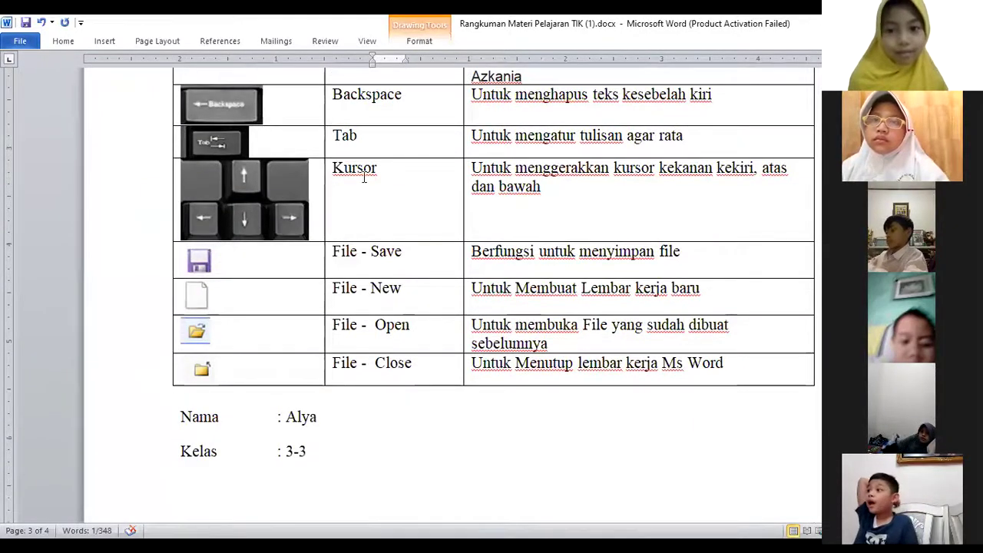
{"action": "scroll", "coordinate": [365, 176], "scroll_direction": "up", "scroll_amount": 2}
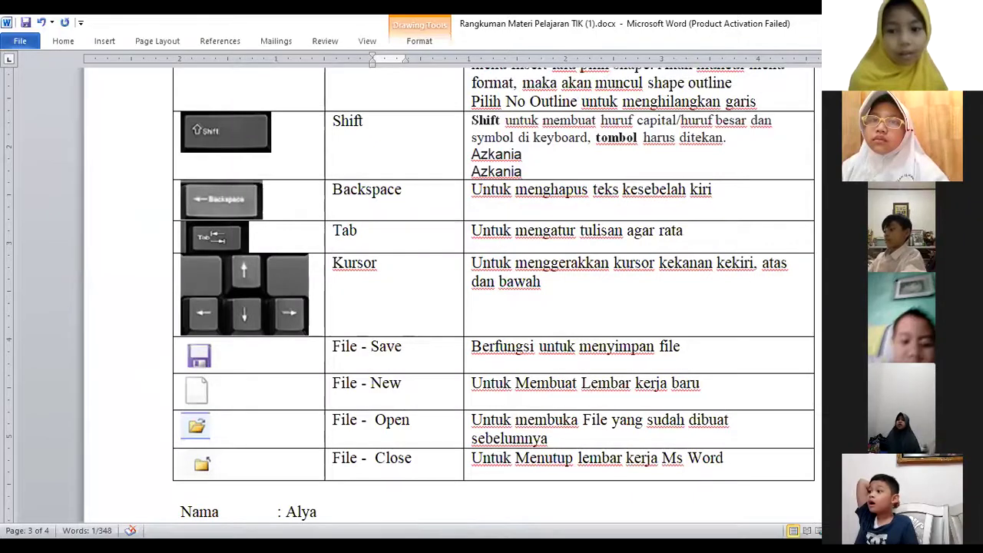
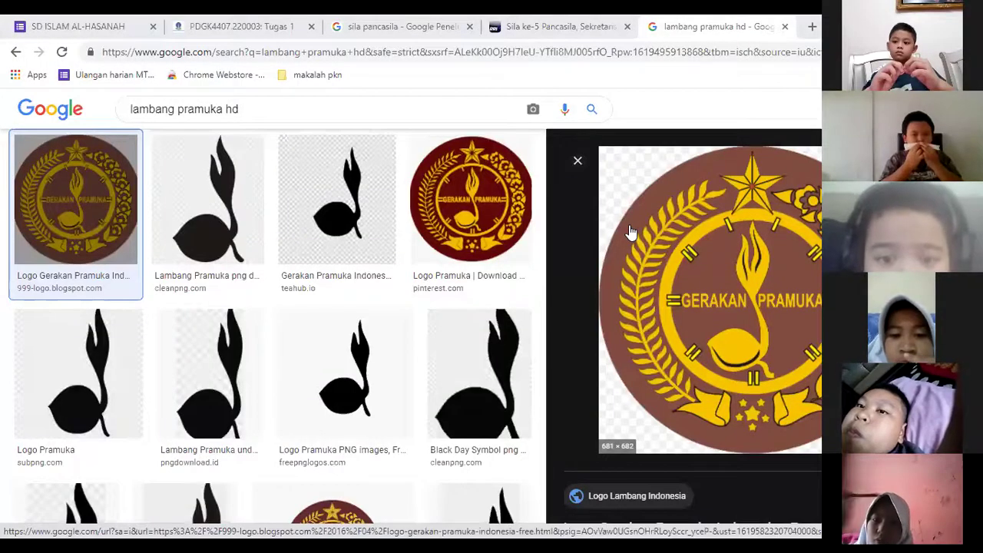
- Open the Logo Gerakan Pramuka source page in a new tab, then return to the lambang pramuka hd results
{"action": "left_click", "coordinate": [629, 233]}
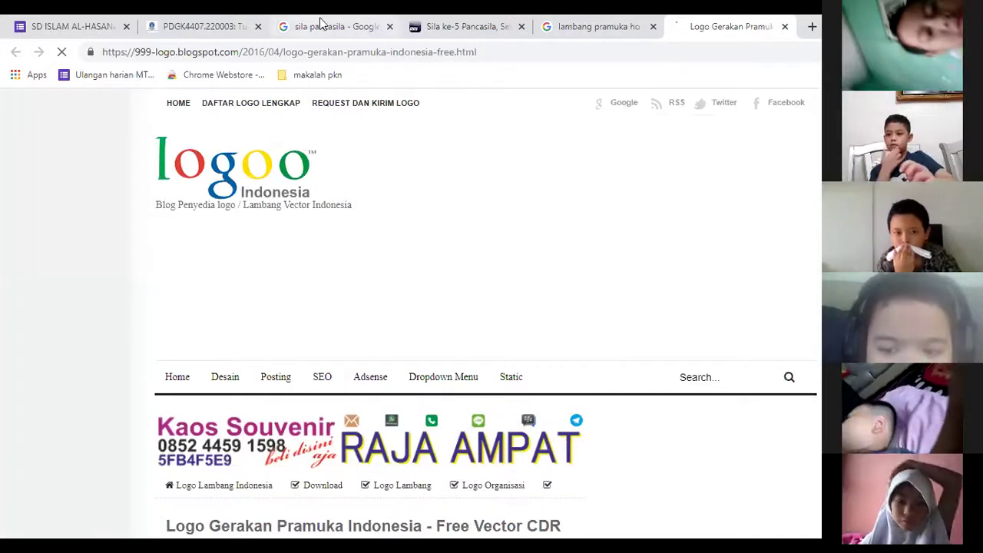
{"action": "left_click", "coordinate": [353, 26]}
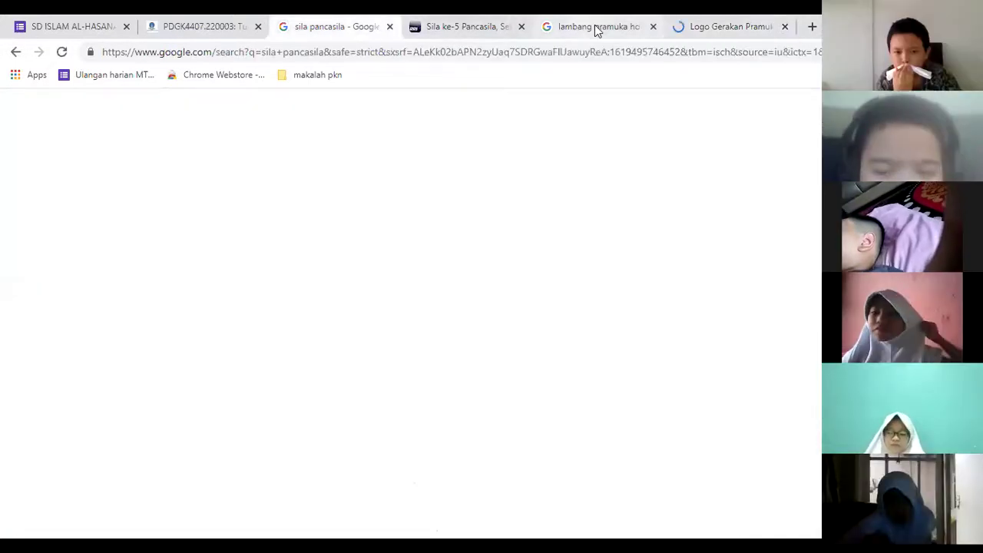
{"action": "left_click", "coordinate": [594, 26]}
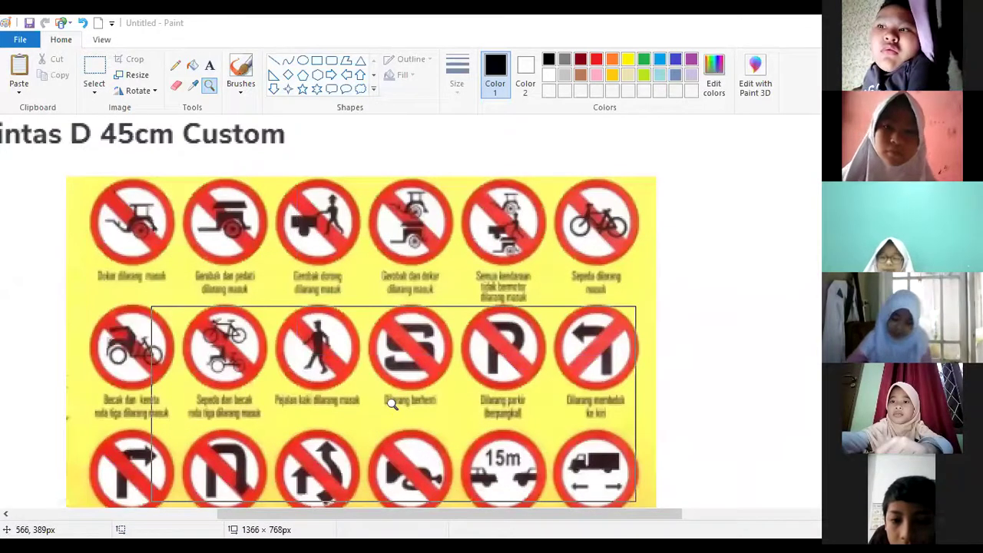
{"action": "left_click_drag", "start_coordinate": [396, 401], "coordinate": [544, 355]}
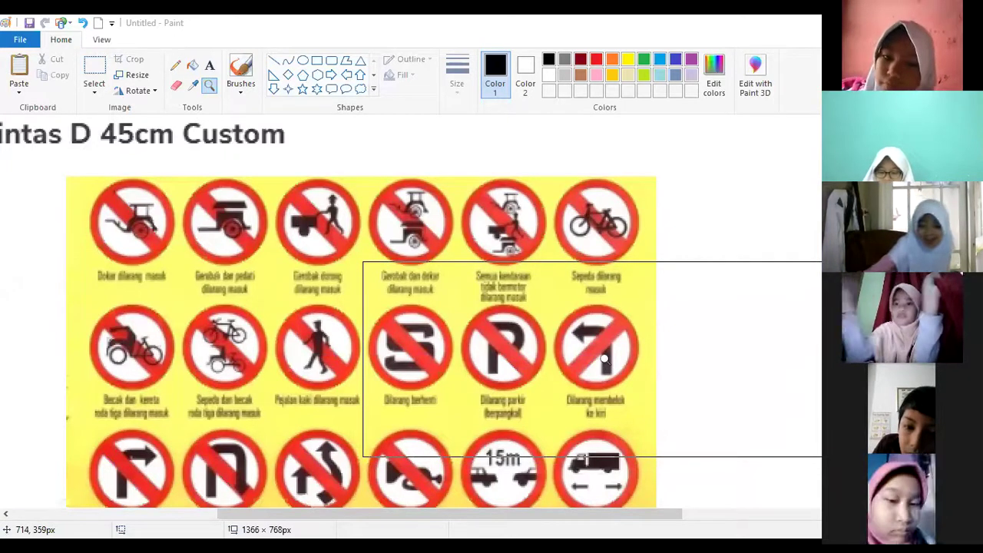
{"action": "mouse_move", "coordinate": [602, 358]}
{"action": "left_mouse_down"}
{"action": "mouse_move", "coordinate": [482, 336]}
{"action": "mouse_move", "coordinate": [505, 281]}
{"action": "mouse_move", "coordinate": [529, 268]}
{"action": "left_mouse_up"}
{"action": "scroll", "coordinate": [529, 268], "scroll_direction": "down", "scroll_amount": 2}
{"action": "scroll", "coordinate": [529, 269], "scroll_direction": "down", "scroll_amount": 2}
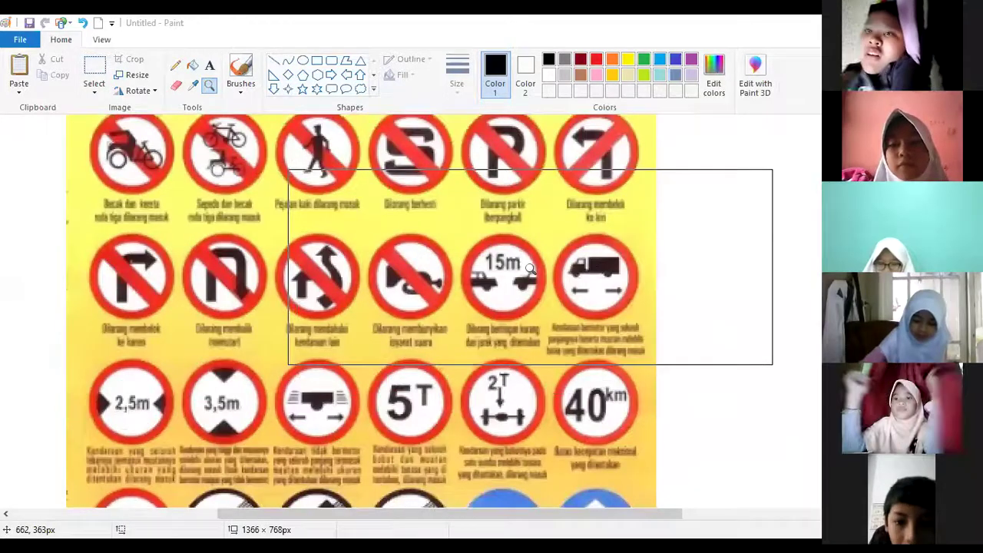
{"action": "scroll", "coordinate": [529, 268], "scroll_direction": "down", "scroll_amount": 2}
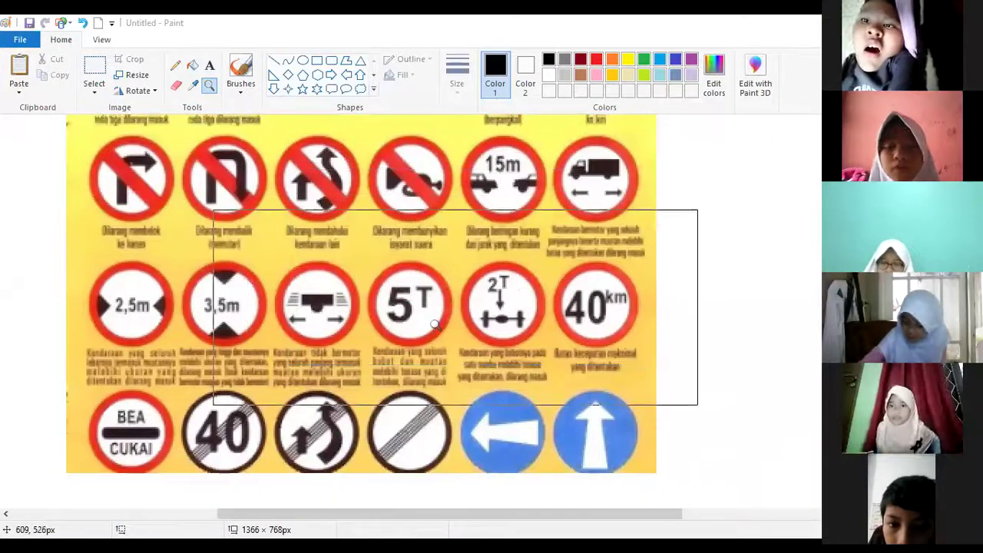
{"action": "left_click_drag", "start_coordinate": [434, 274], "coordinate": [606, 348]}
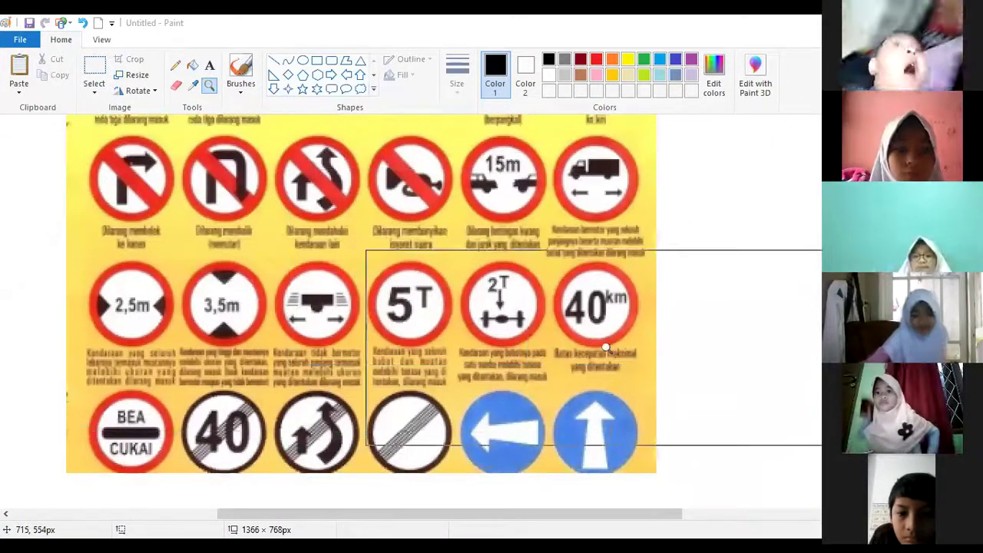
{"action": "scroll", "coordinate": [572, 365], "scroll_direction": "up", "scroll_amount": 2}
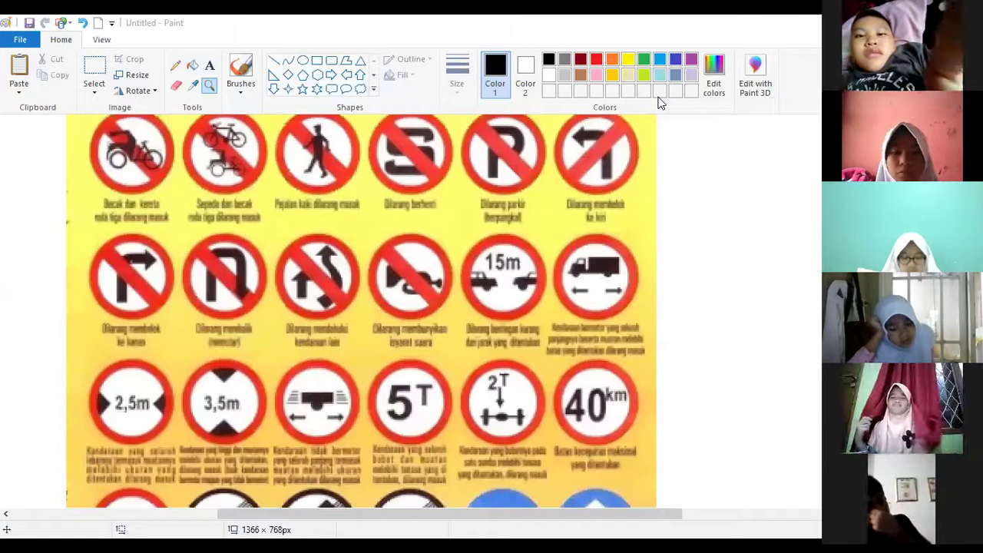
- Close Paint with Alt+F4 and discard the unsaved traffic-sign chart
{"action": "key", "text": "alt+F4"}
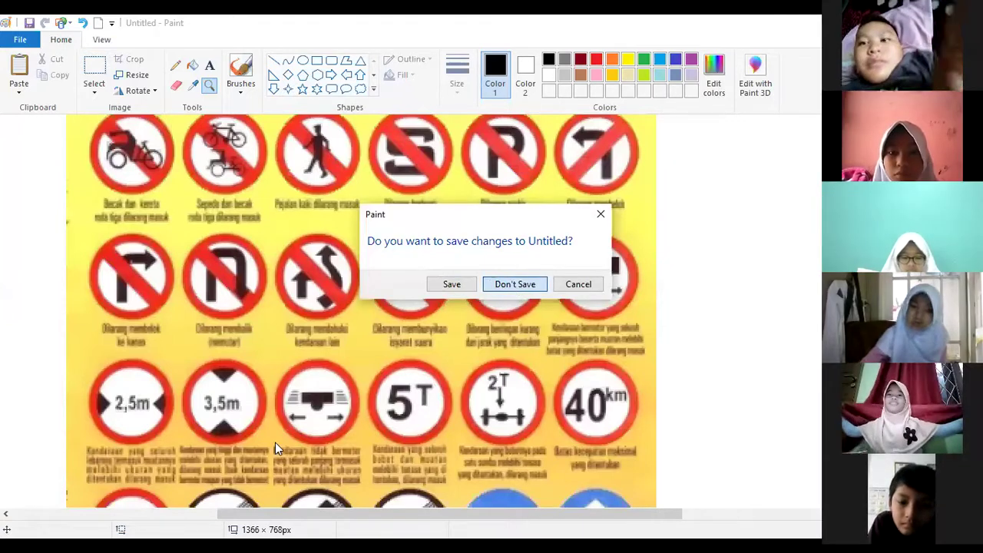
{"action": "left_click", "coordinate": [516, 290]}
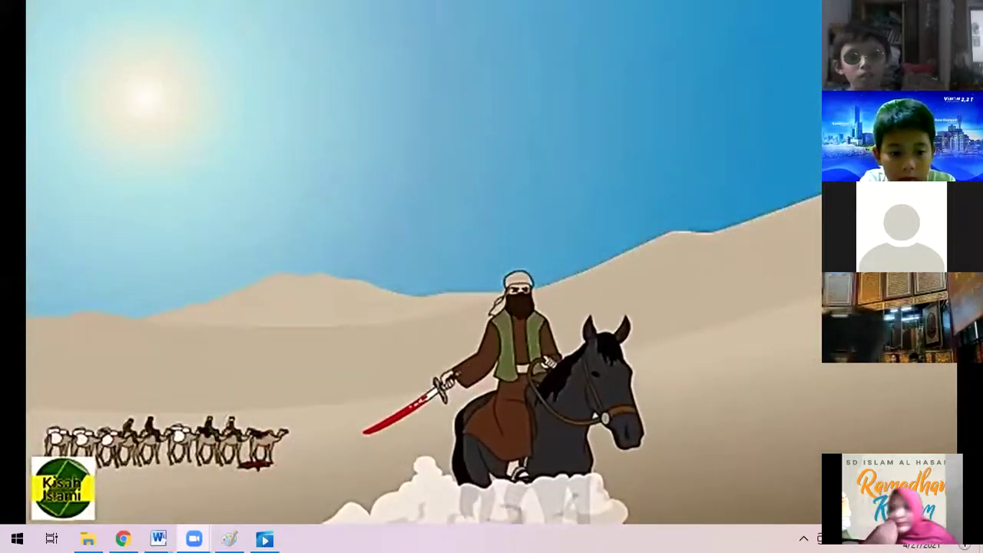
- Close the traffic-sign search, shop page, lambang pramuka hd and Sila ke-5 Pancasila tabs
{"action": "mouse_move", "coordinate": [566, 430]}
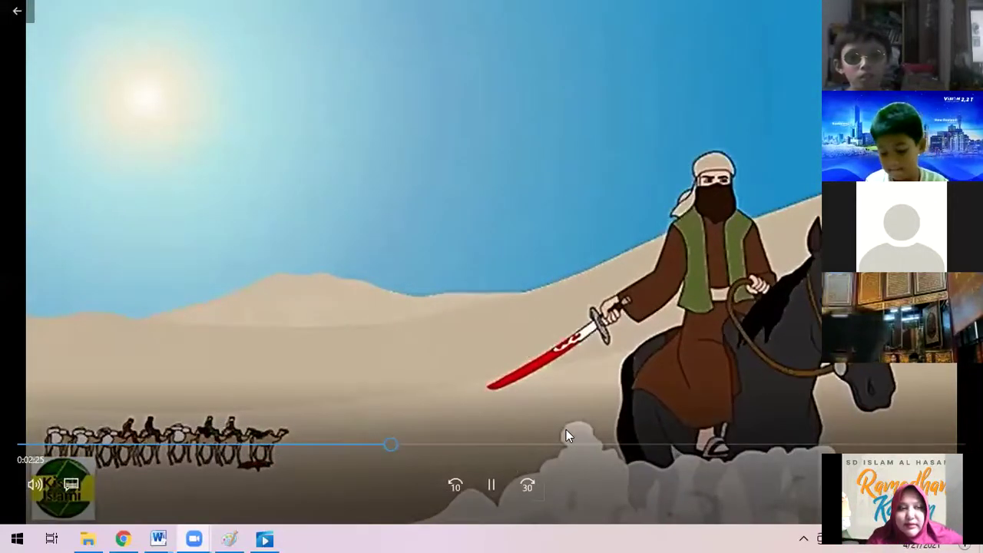
{"action": "left_click", "coordinate": [123, 538]}
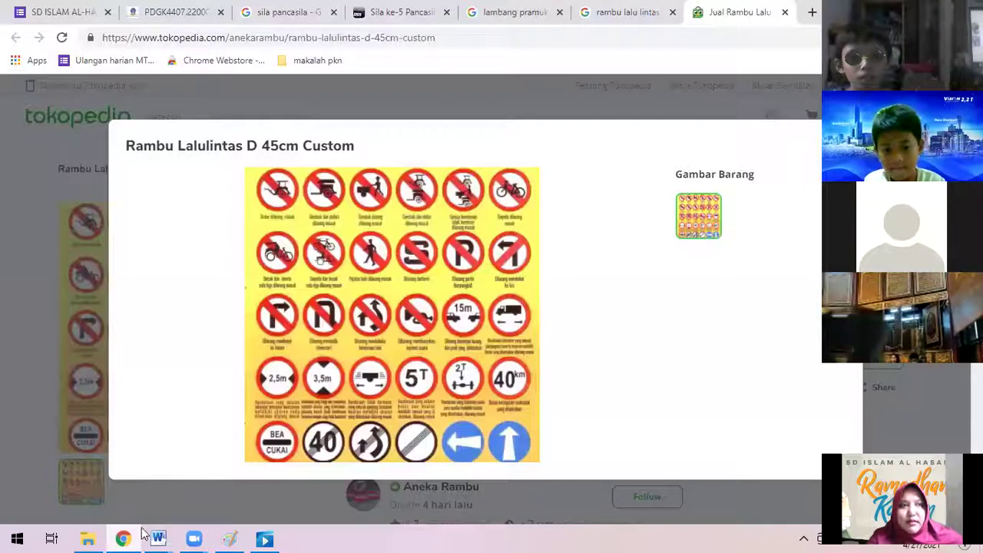
{"action": "left_click", "coordinate": [671, 13]}
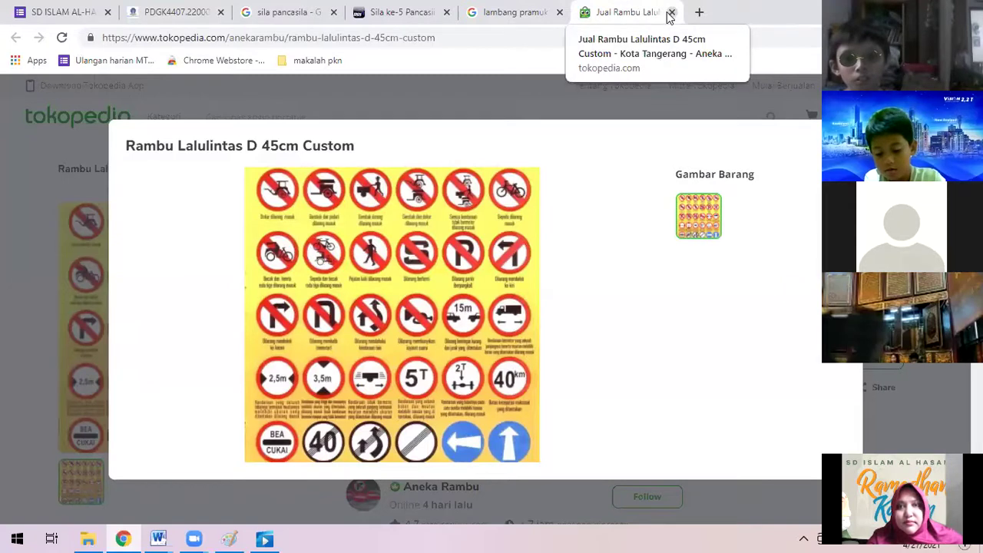
{"action": "left_click", "coordinate": [671, 14]}
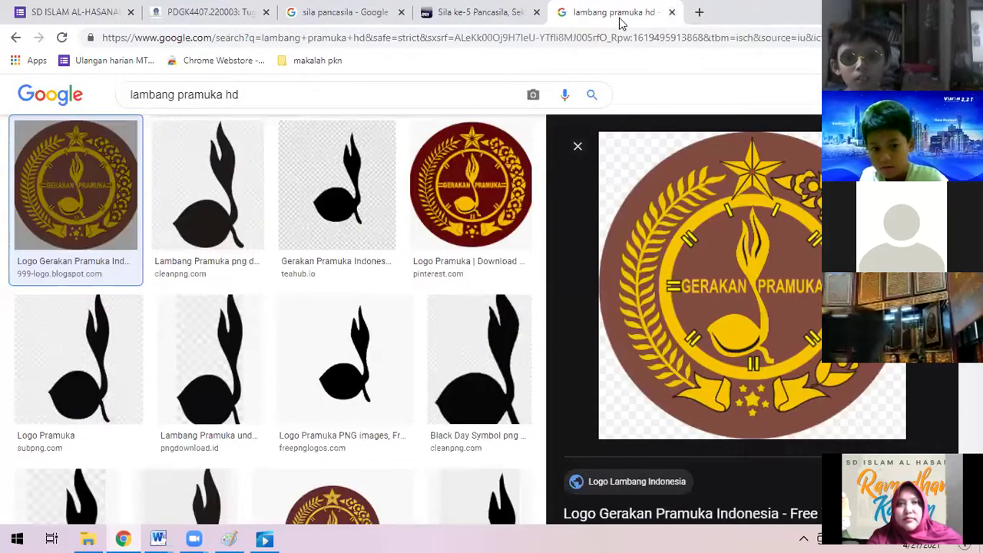
{"action": "left_click", "coordinate": [673, 13]}
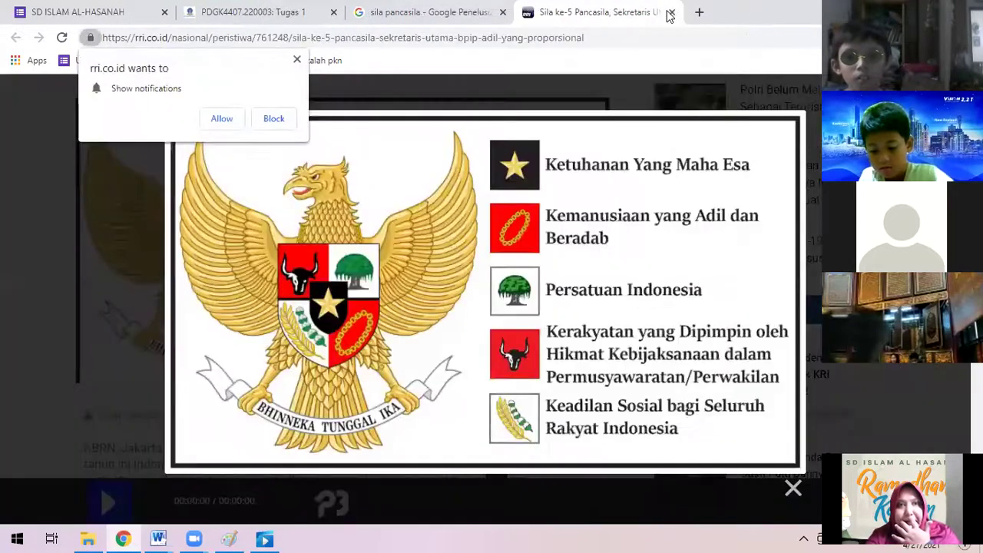
{"action": "left_click", "coordinate": [672, 12]}
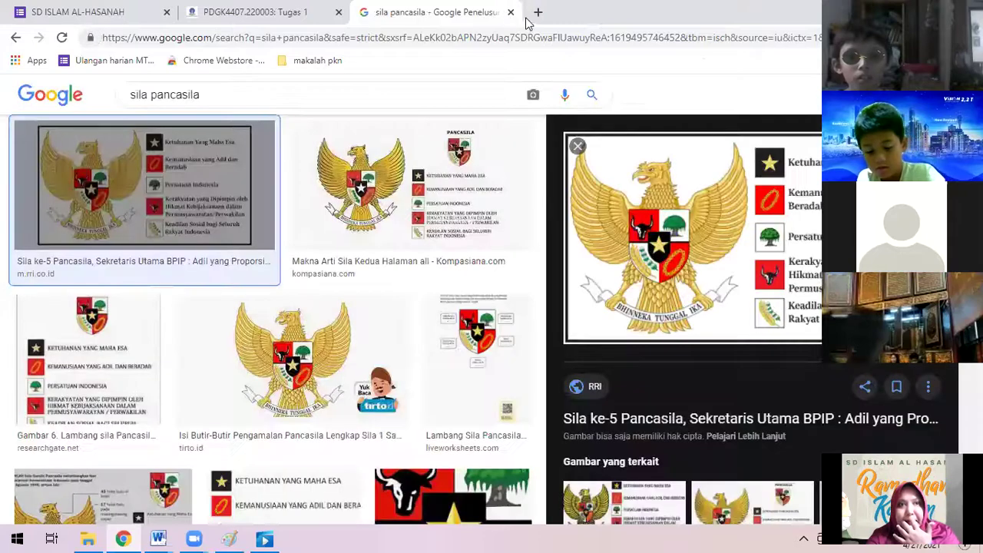
- Load web.whatsapp.com in a new tab, close the sila pancasila and Tugas 1 tabs, and add a blank tab
{"action": "left_click", "coordinate": [538, 13]}
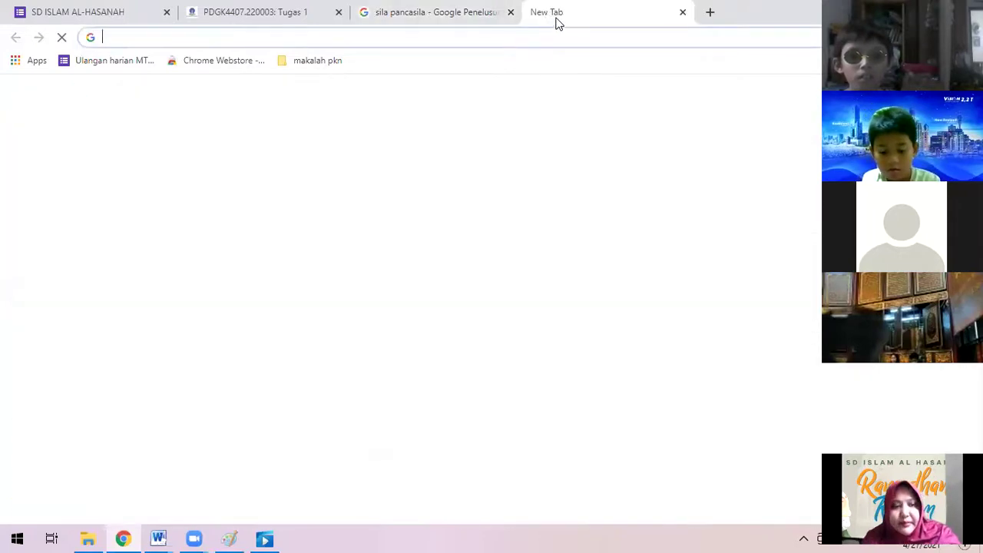
{"action": "type", "text": "we"}
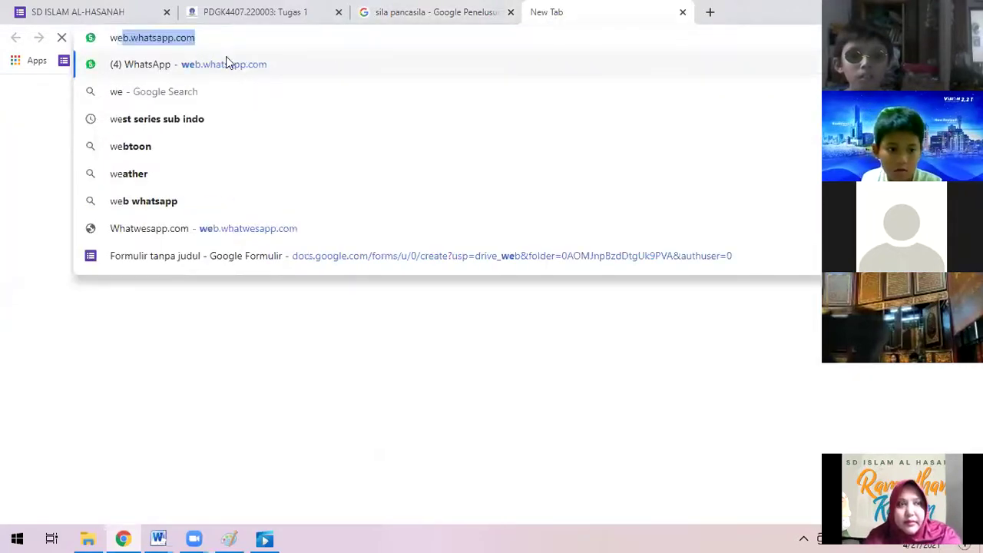
{"action": "left_click", "coordinate": [227, 63]}
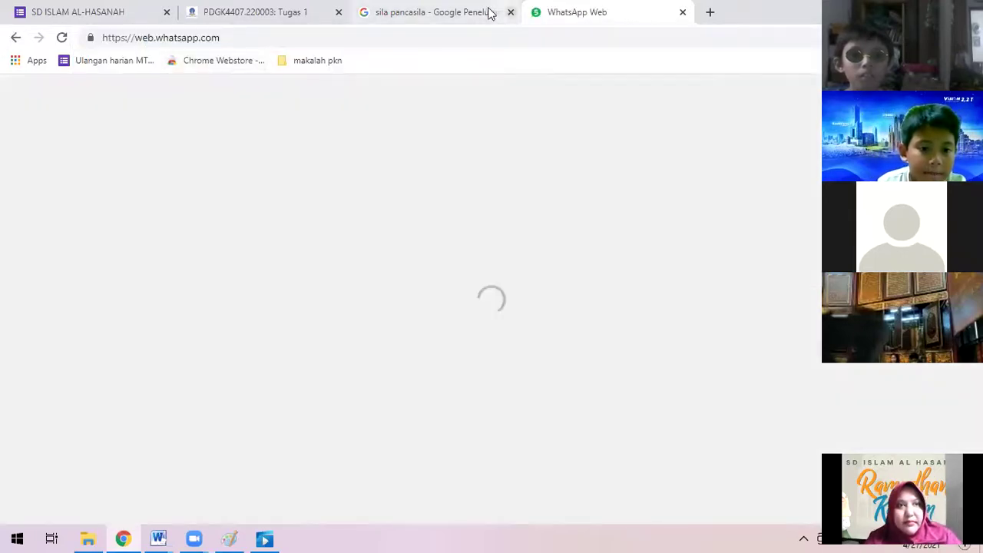
{"action": "middle_click", "coordinate": [348, 13]}
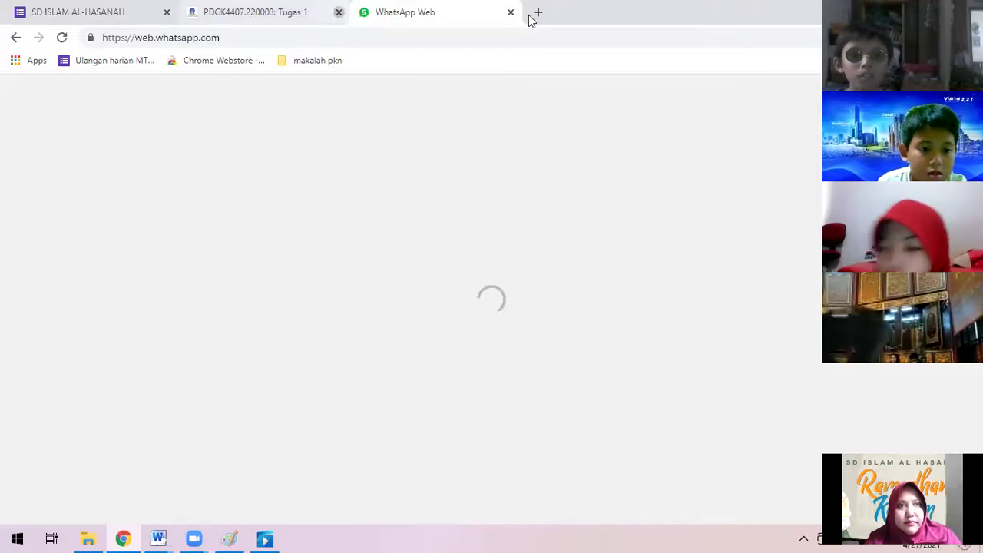
{"action": "left_click", "coordinate": [339, 12]}
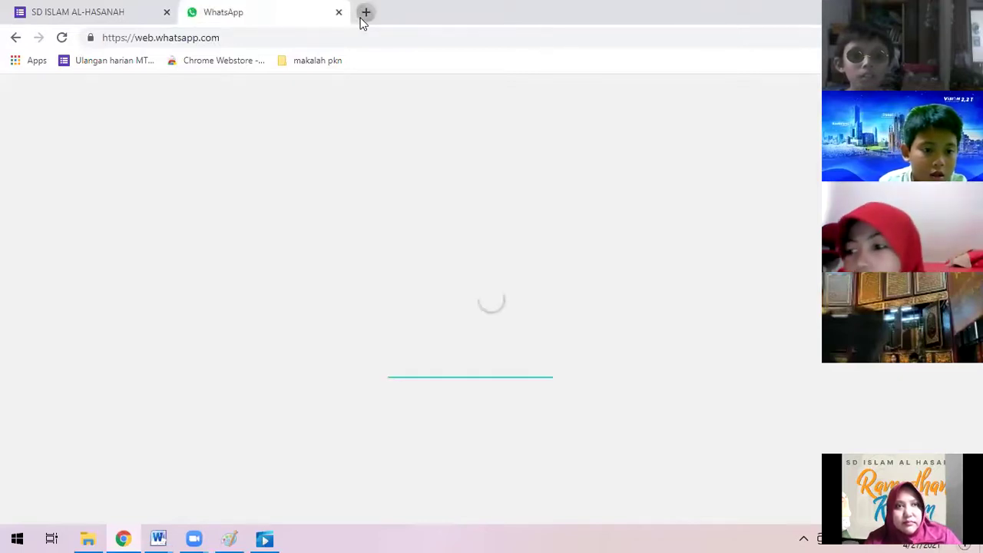
{"action": "left_click", "coordinate": [365, 13]}
- Load youtube.com by entering 'you' in the address bar, then bring back the Kisah Islami video
{"action": "left_click", "coordinate": [360, 42]}
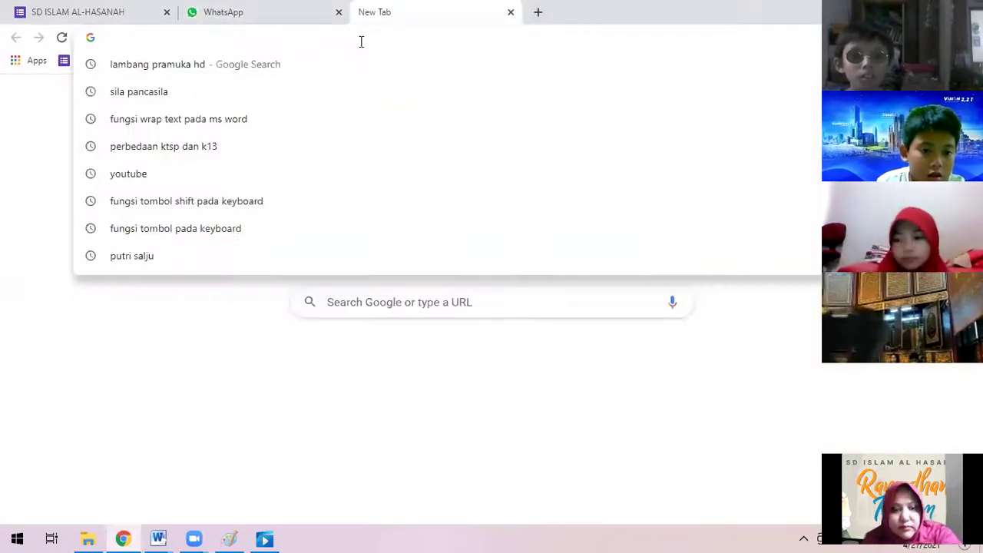
{"action": "type", "text": "you"}
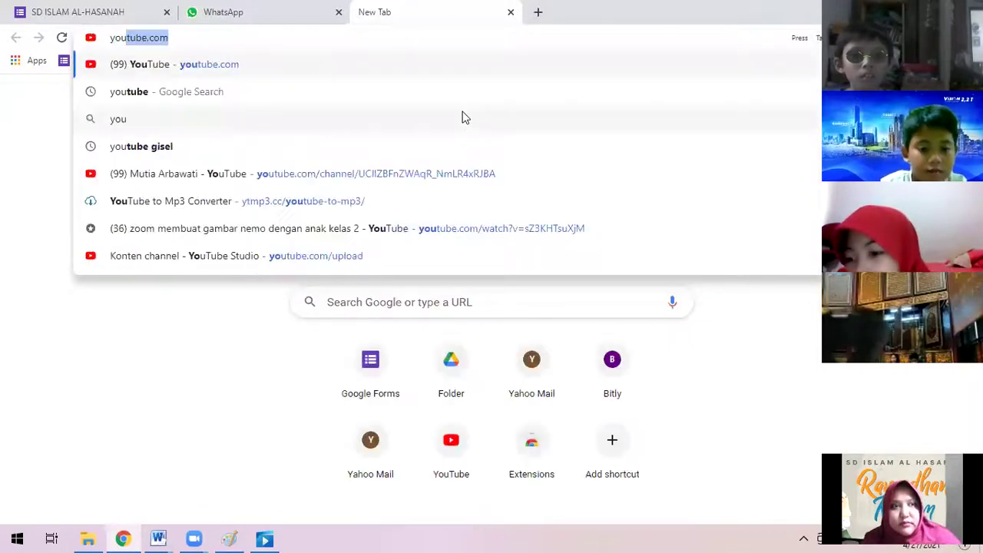
{"action": "key", "text": "Return"}
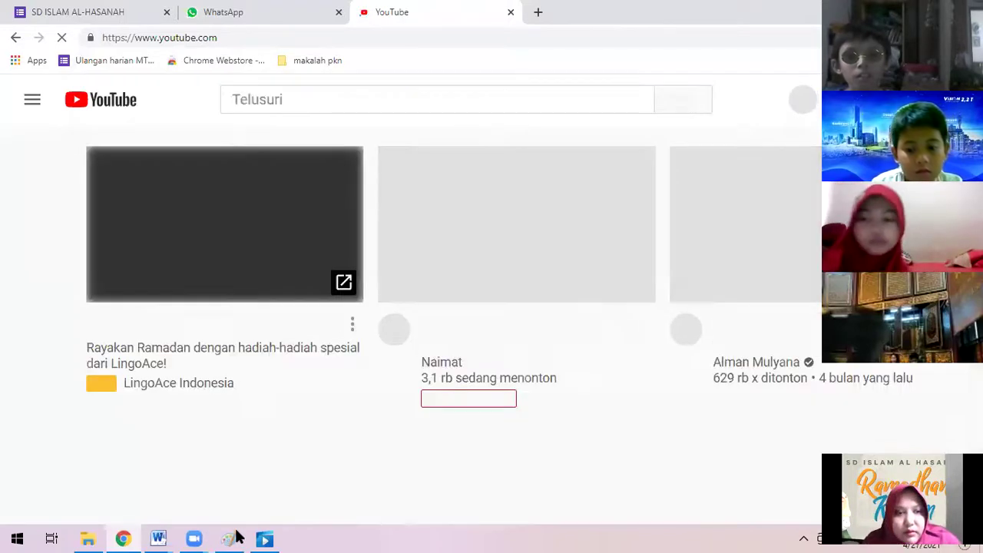
{"action": "left_click", "coordinate": [265, 538]}
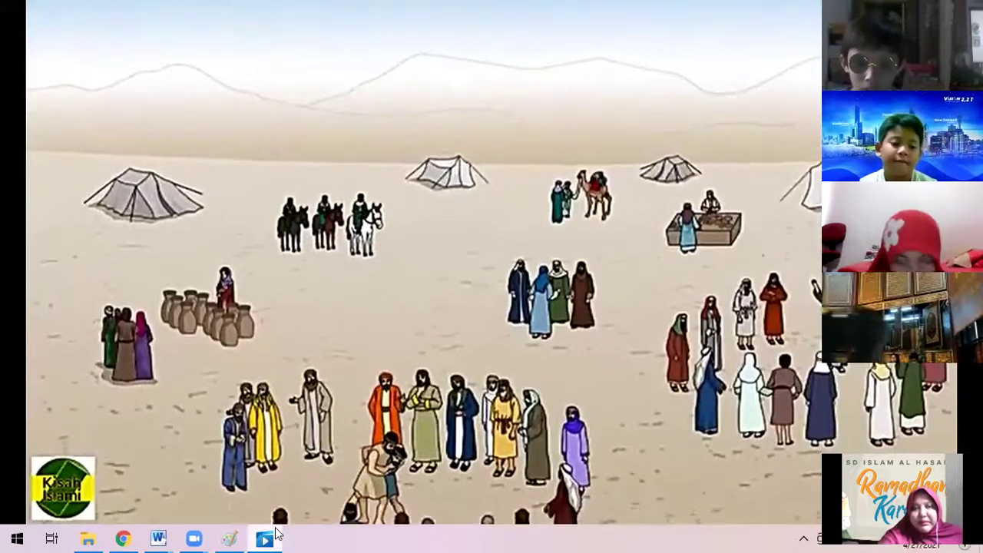
{"action": "mouse_move", "coordinate": [647, 453]}
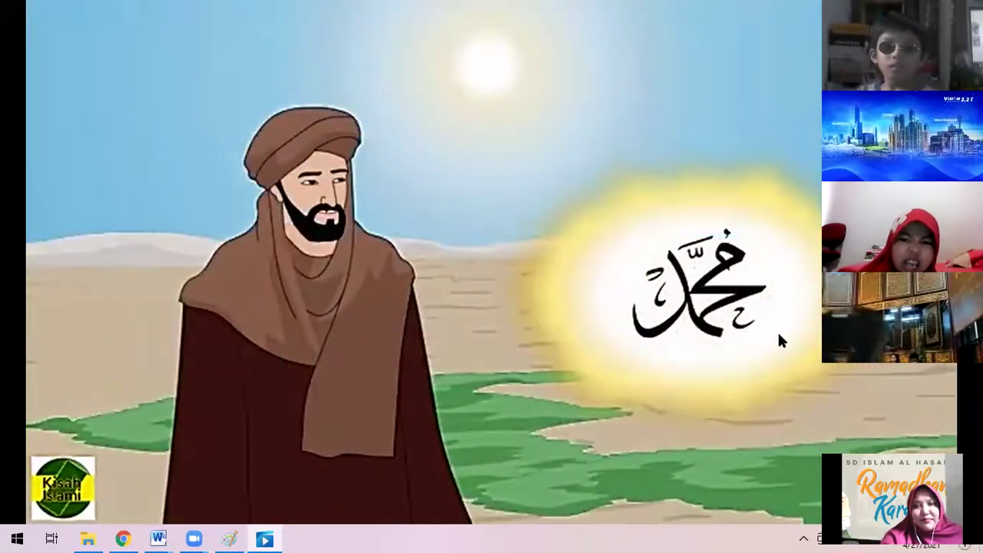
{"action": "mouse_move", "coordinate": [779, 335]}
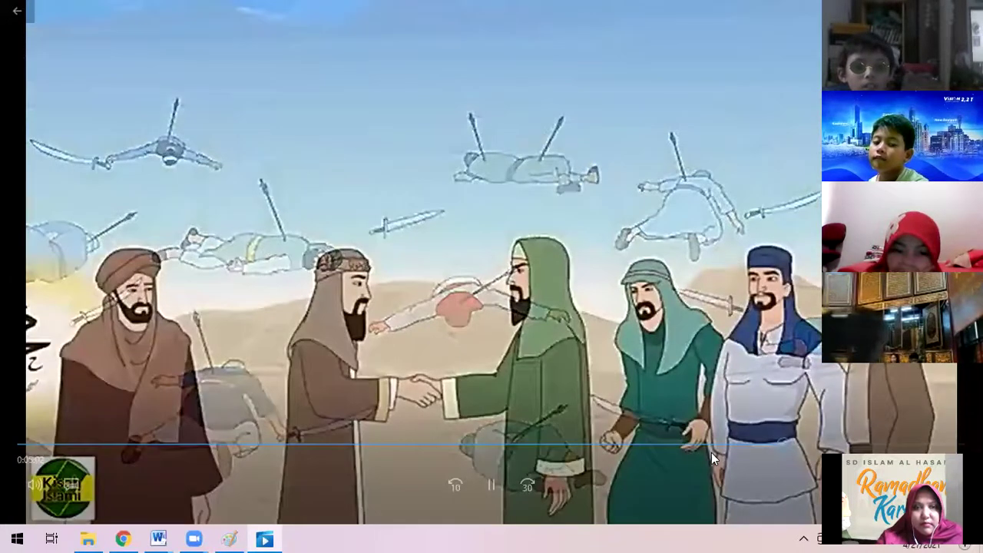
- Let the Kisah Islami cartoon play on until two armies face off across the desert
{"action": "mouse_move", "coordinate": [805, 446]}
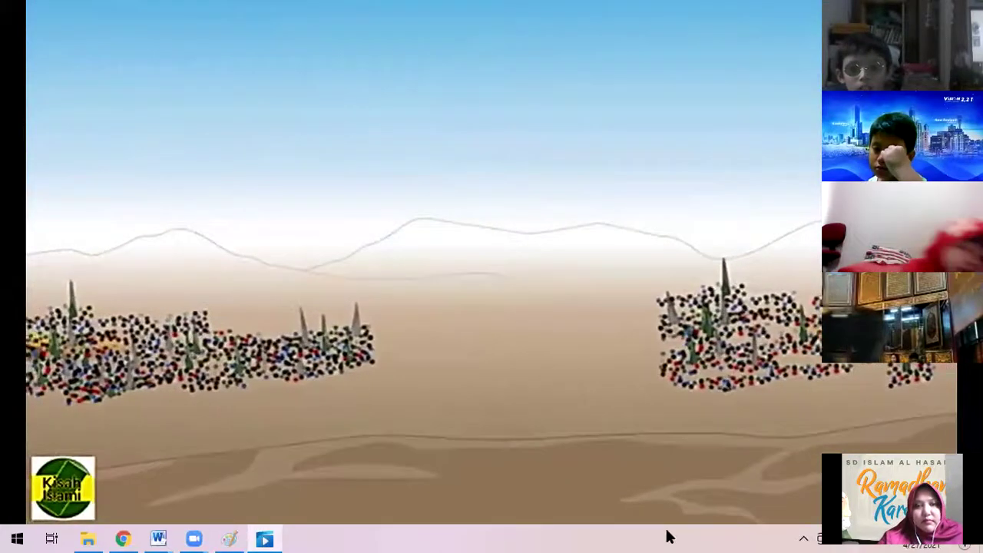
{"action": "mouse_move", "coordinate": [694, 536]}
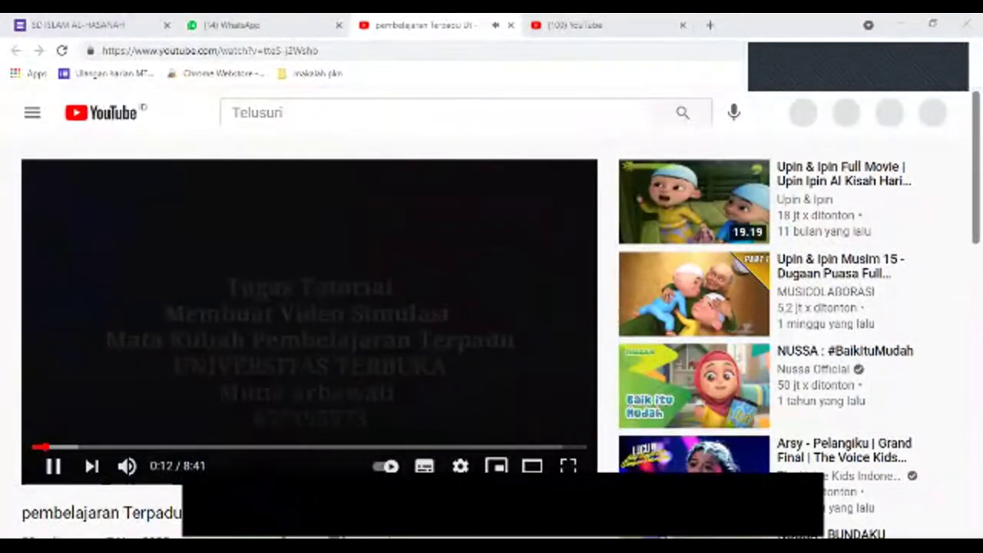
- Play the pembelajaran Terpadu Ut lesson video full screen, resume it, and skip to about 1:21
{"action": "key", "text": "F11"}
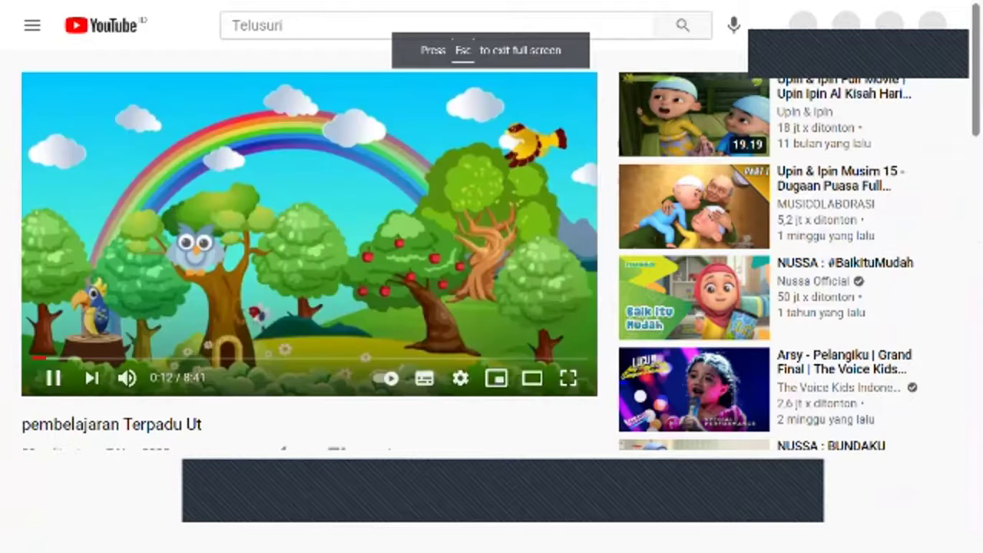
{"action": "key", "text": "f"}
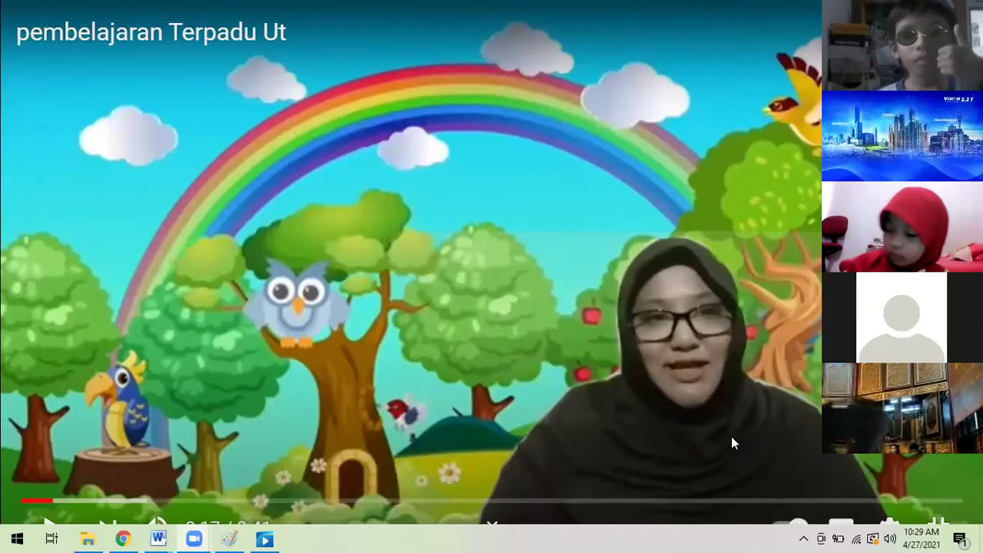
{"action": "left_click", "coordinate": [331, 431]}
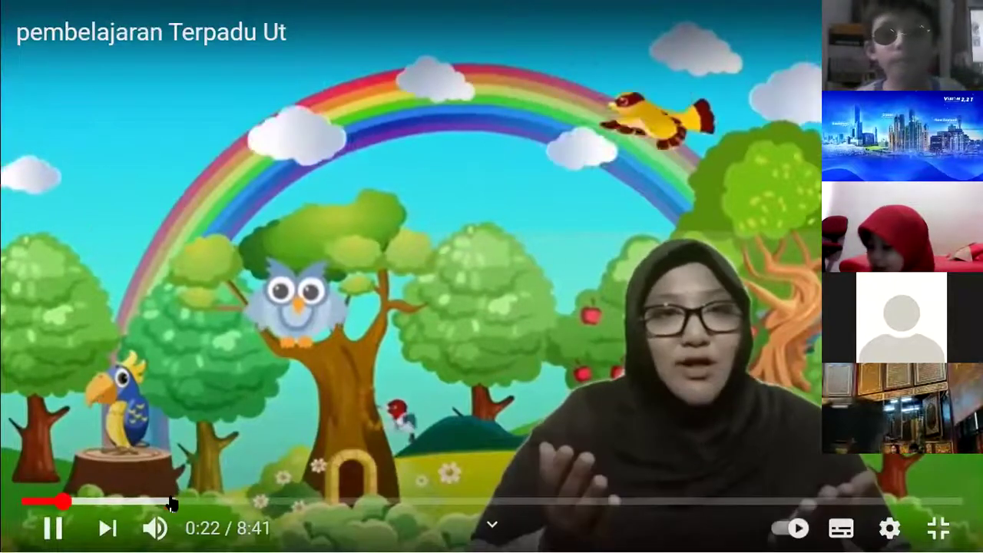
{"action": "left_click", "coordinate": [171, 503]}
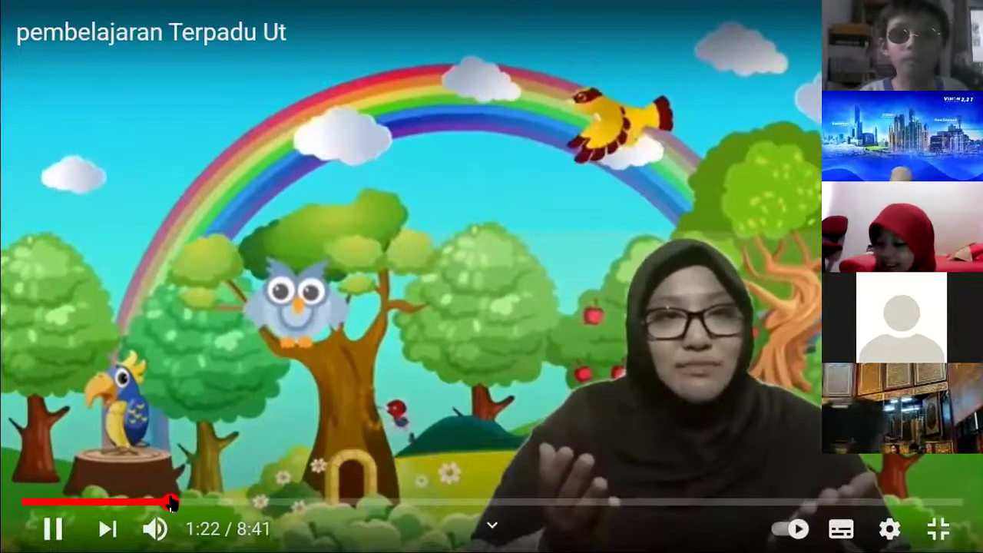
- Seek the lesson video forward with L and let it play to about 4:03, Persatuan Indonesia
{"action": "key", "text": "l"}
{"action": "key", "text": "l"}
{"action": "key", "text": "l"}
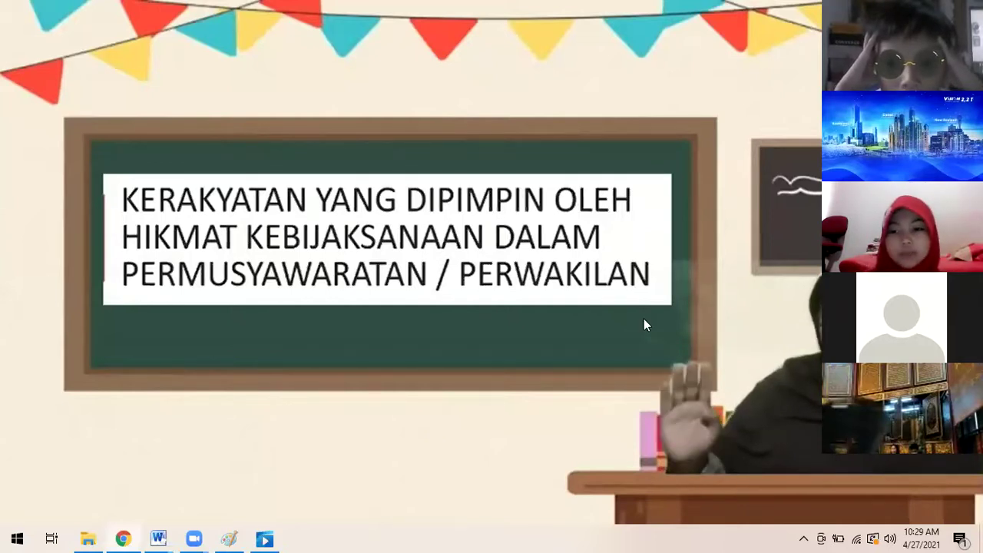
{"action": "mouse_move", "coordinate": [491, 525]}
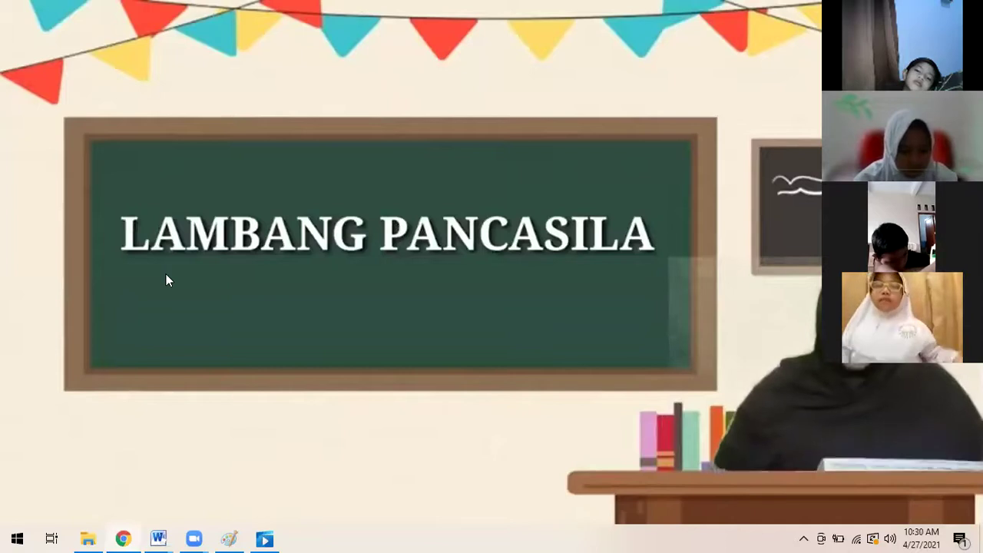
{"action": "mouse_move", "coordinate": [484, 232]}
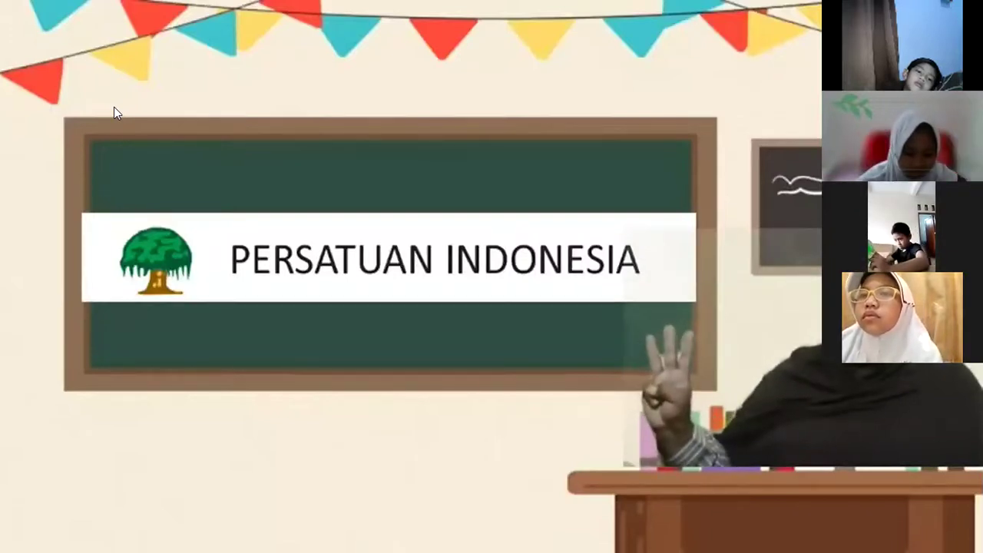
{"action": "mouse_move", "coordinate": [172, 120]}
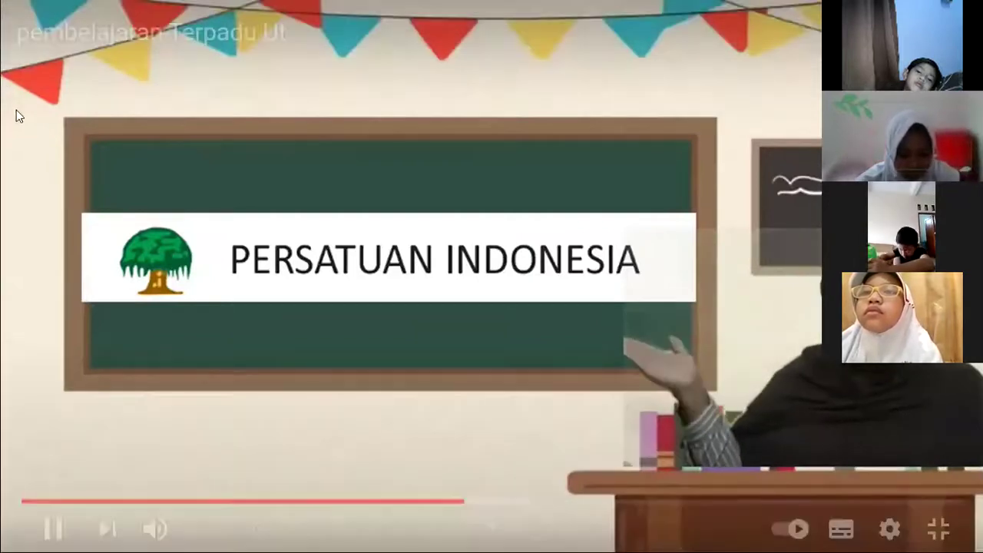
{"action": "mouse_move", "coordinate": [261, 449]}
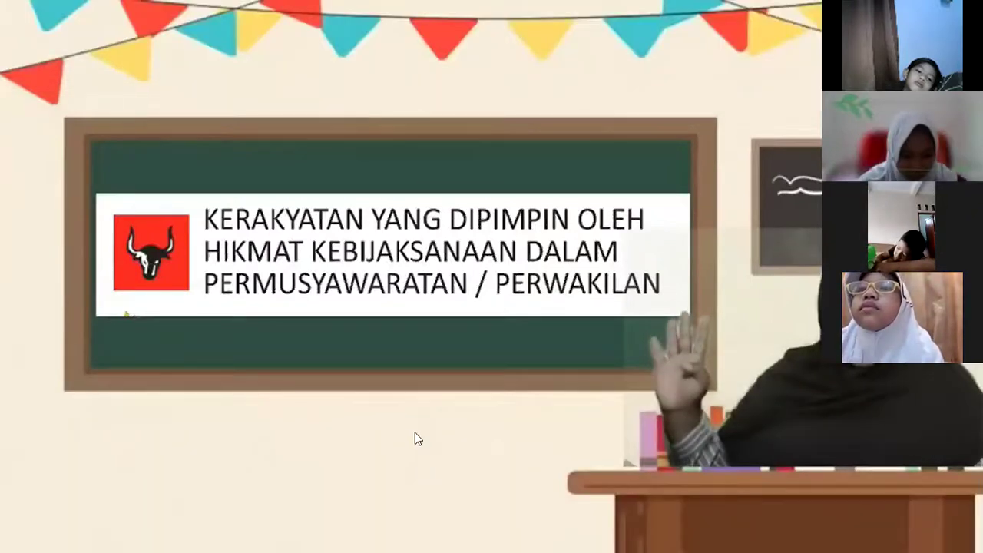
{"action": "mouse_move", "coordinate": [415, 438]}
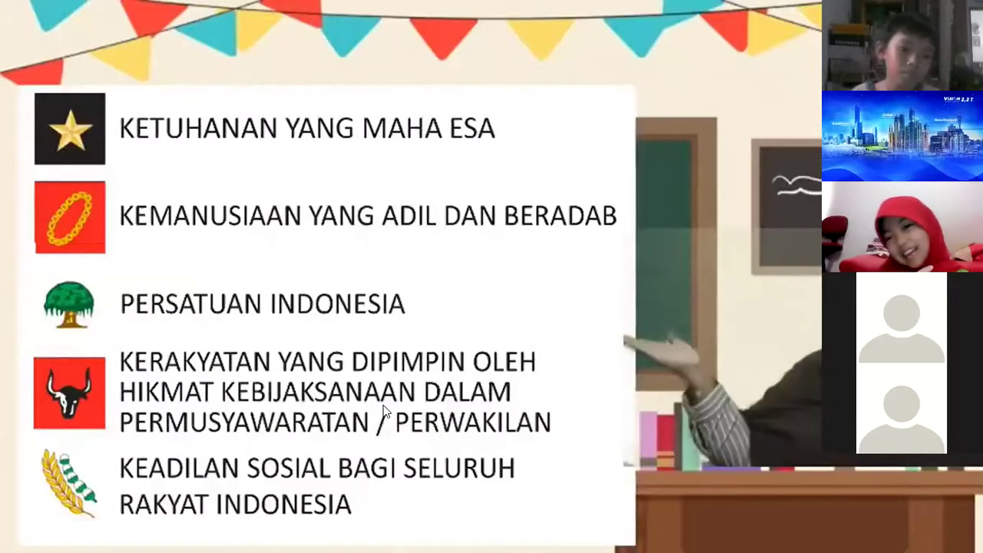
{"action": "mouse_move", "coordinate": [102, 105]}
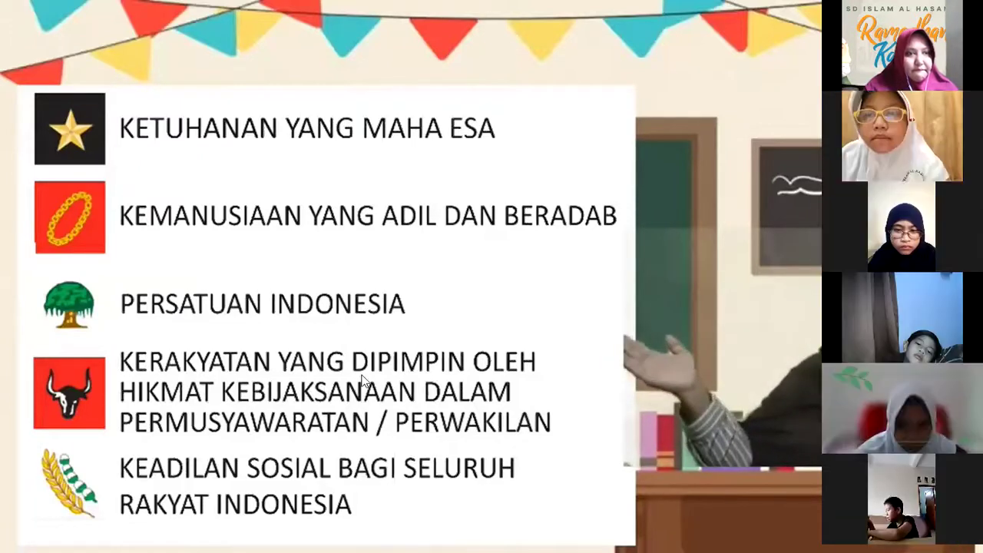
{"action": "mouse_move", "coordinate": [321, 278]}
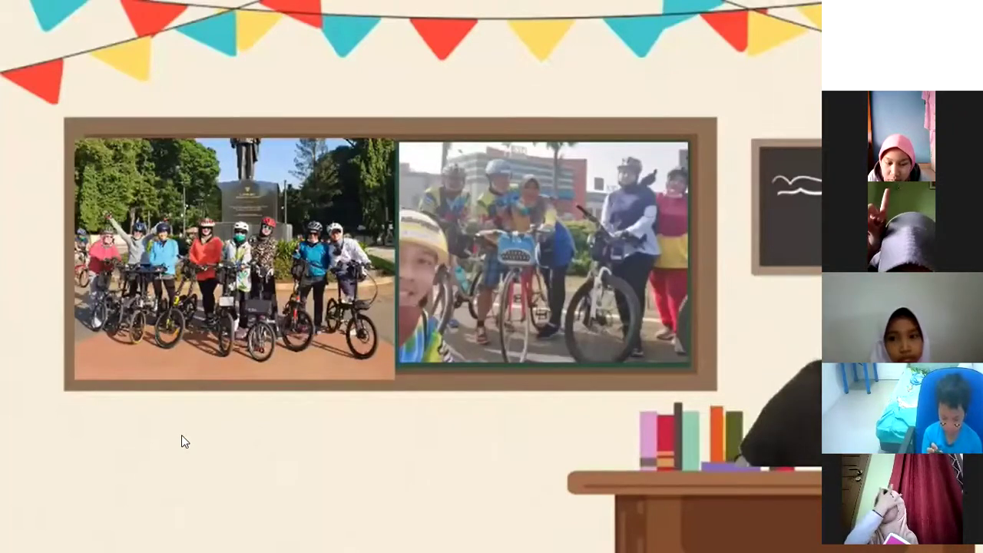
{"action": "mouse_move", "coordinate": [314, 341]}
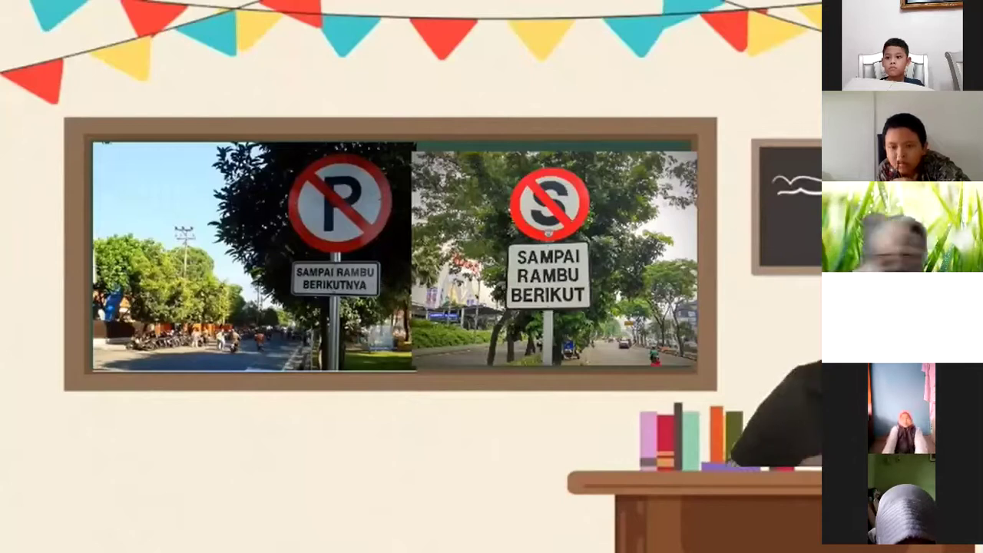
{"action": "mouse_move", "coordinate": [459, 388]}
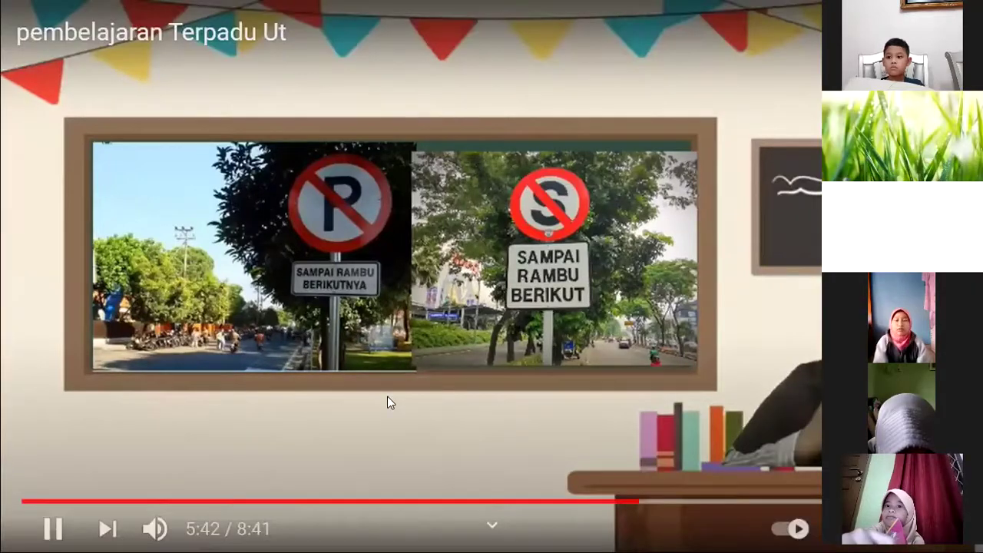